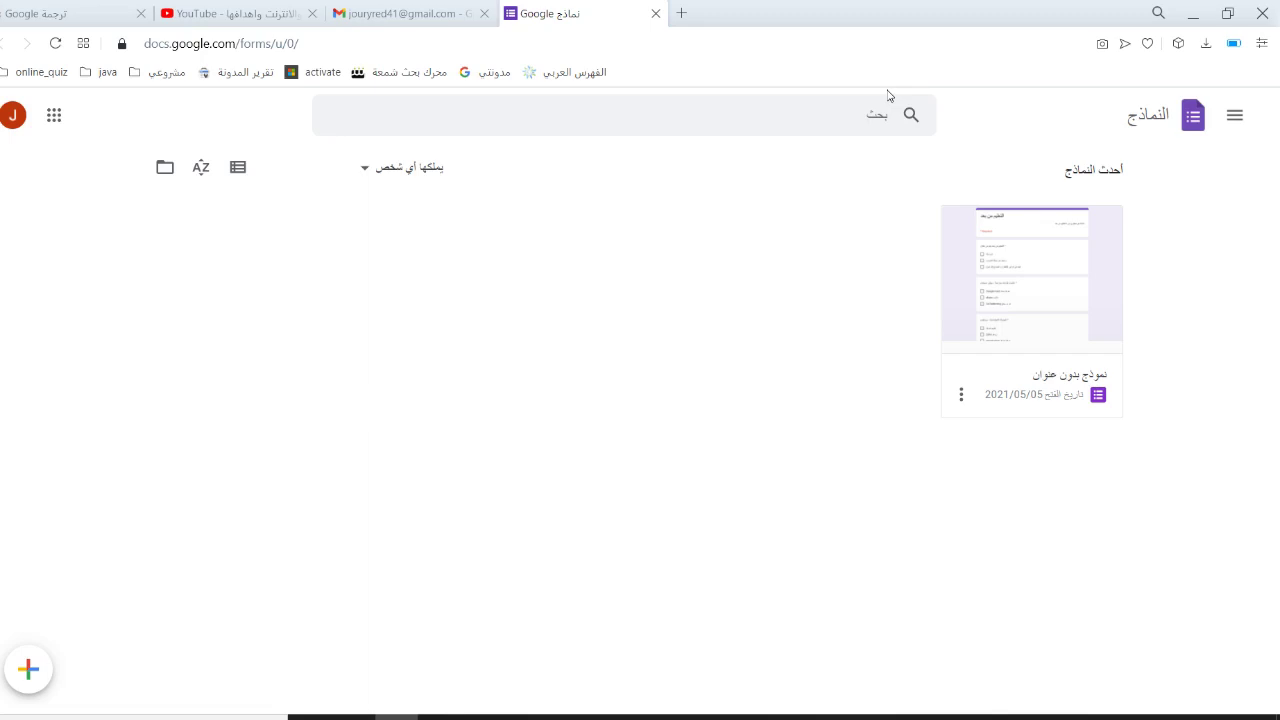
Step: Open Google Forms from the Google apps list and close the earlier Forms tab
left_click(52, 115)
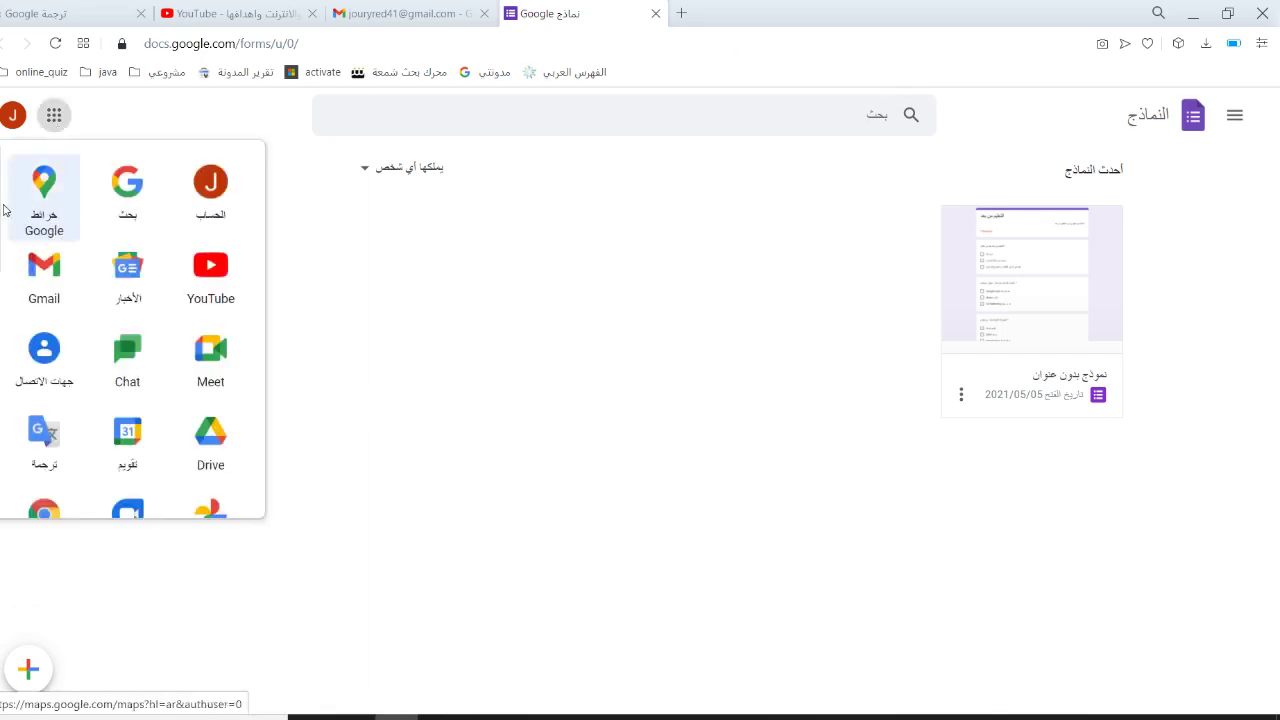
scroll(130, 330, "down", 6)
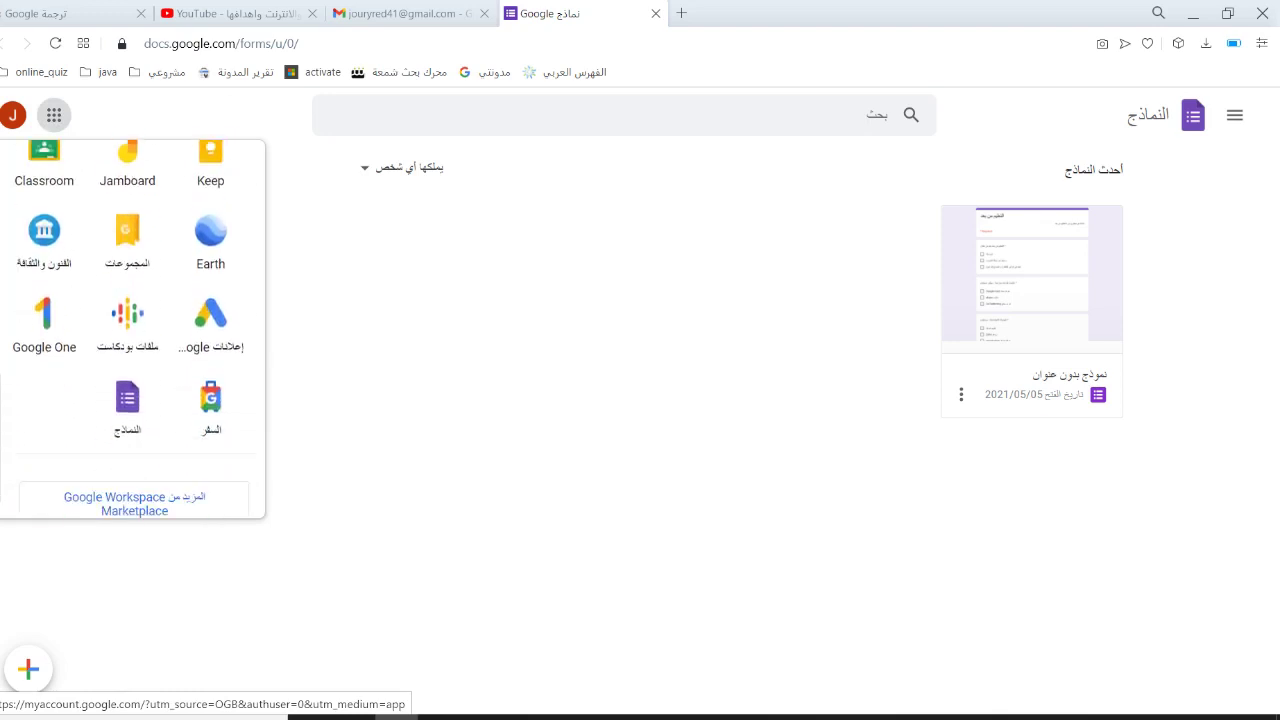
left_click(128, 402)
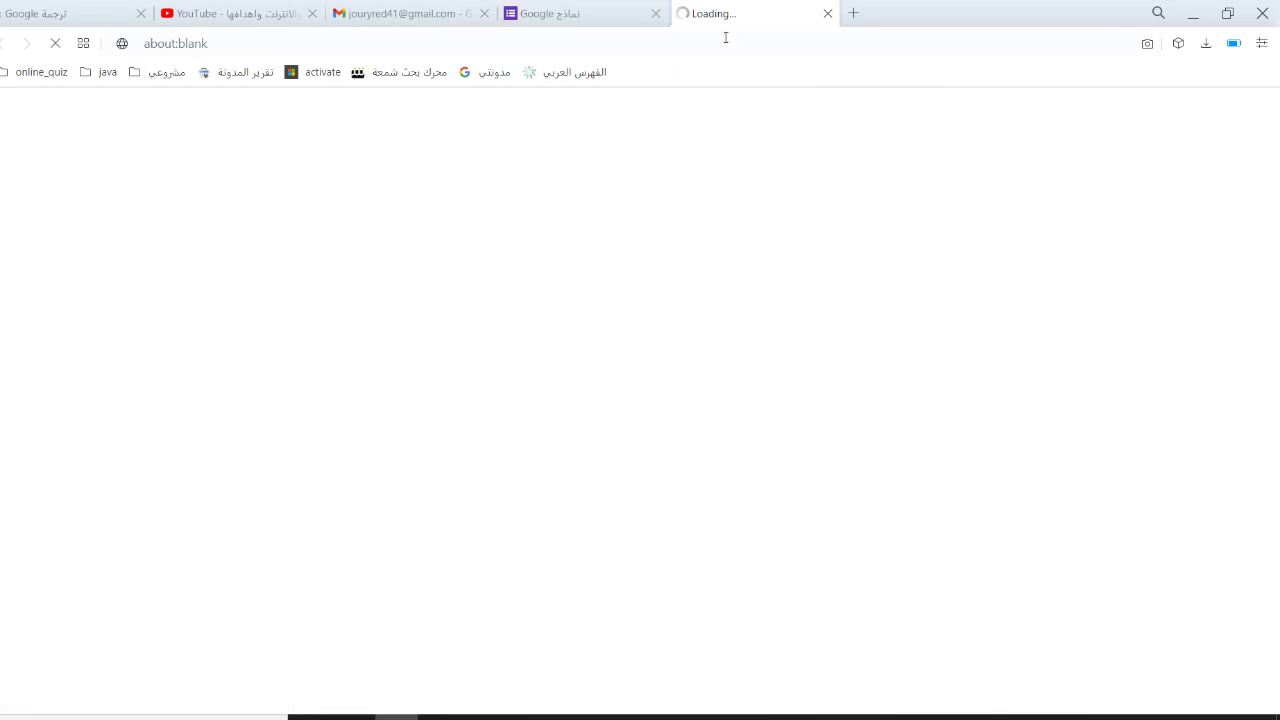
left_click(655, 13)
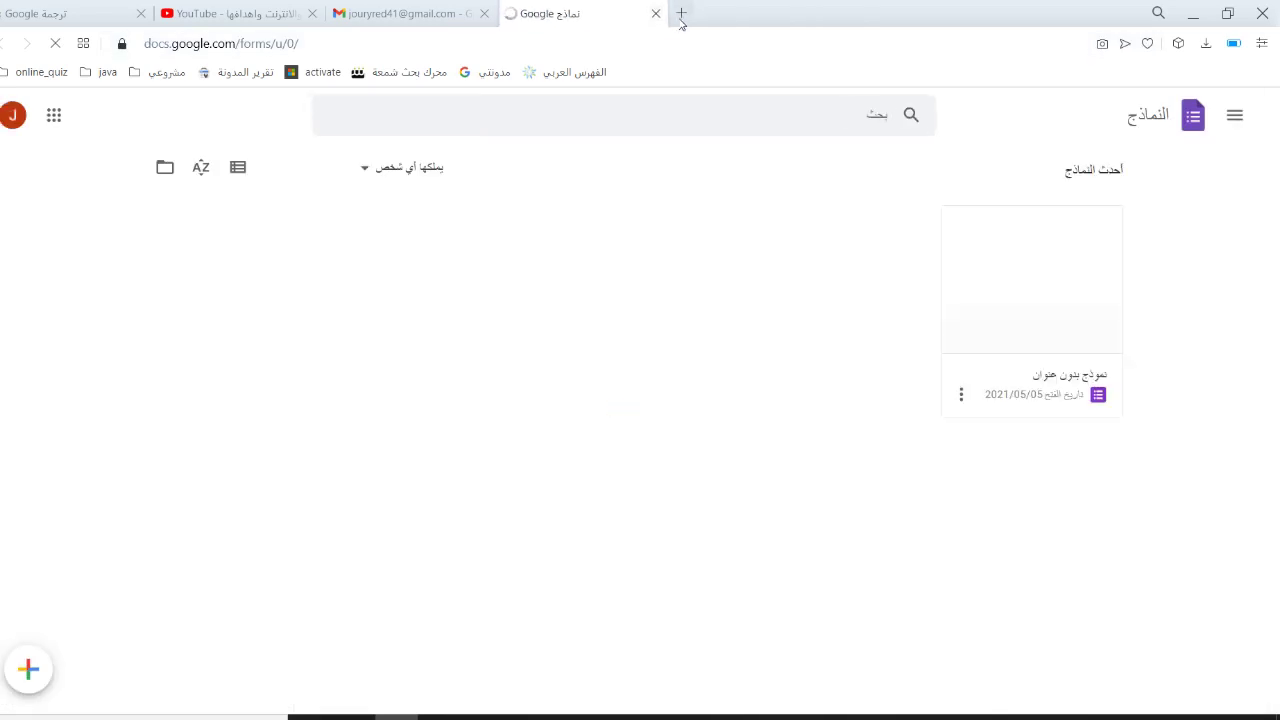
Step: Search the web for "google form" in a new browser tab
left_click(680, 14)
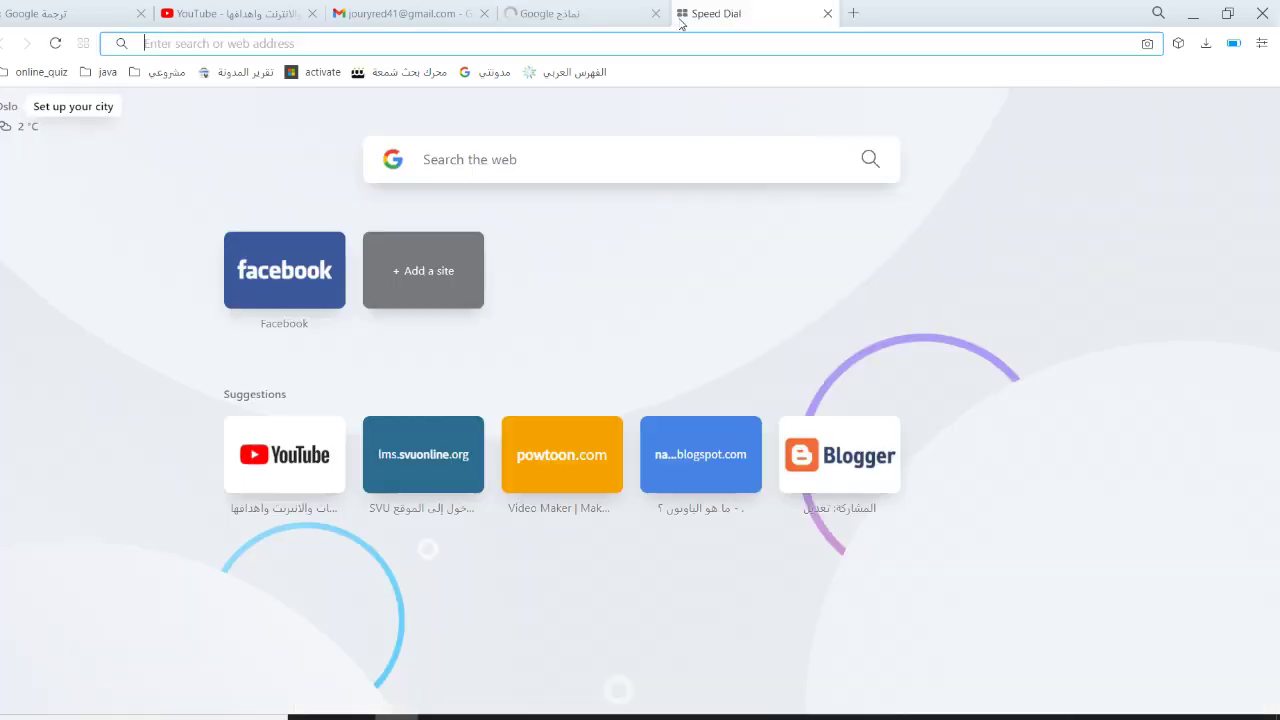
left_click(600, 46)
type("ل")
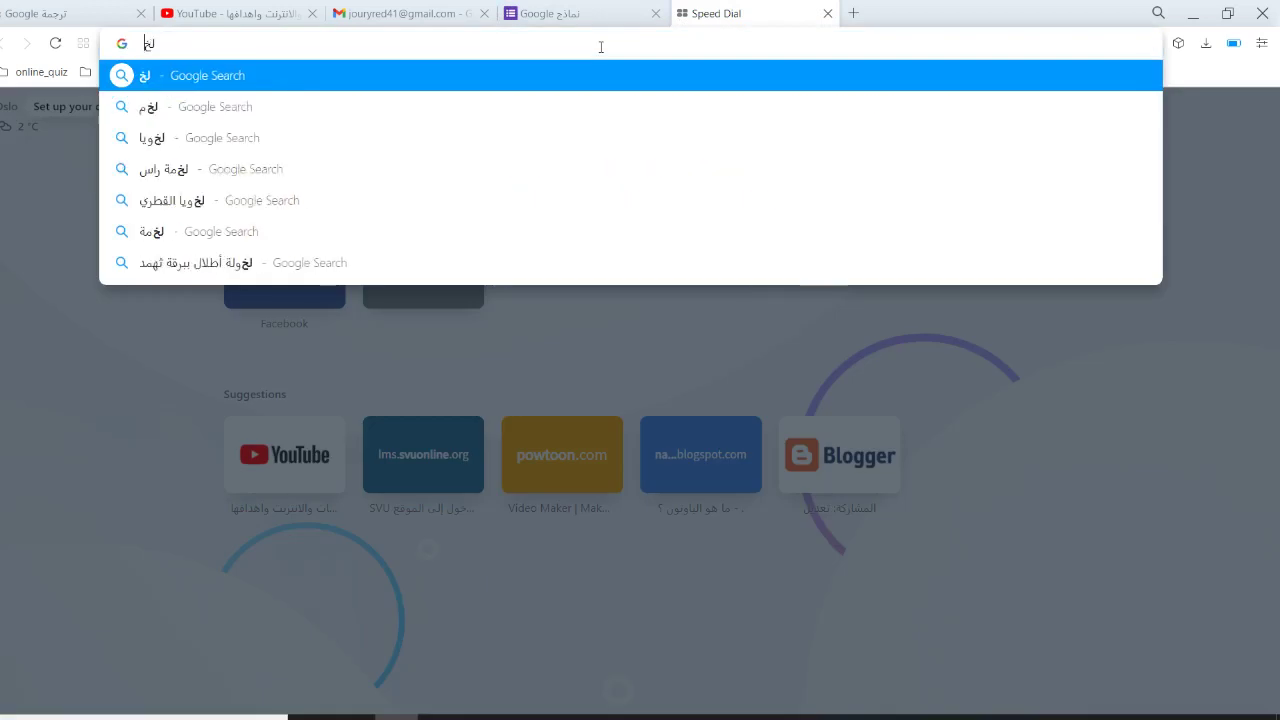
key("BackSpace")
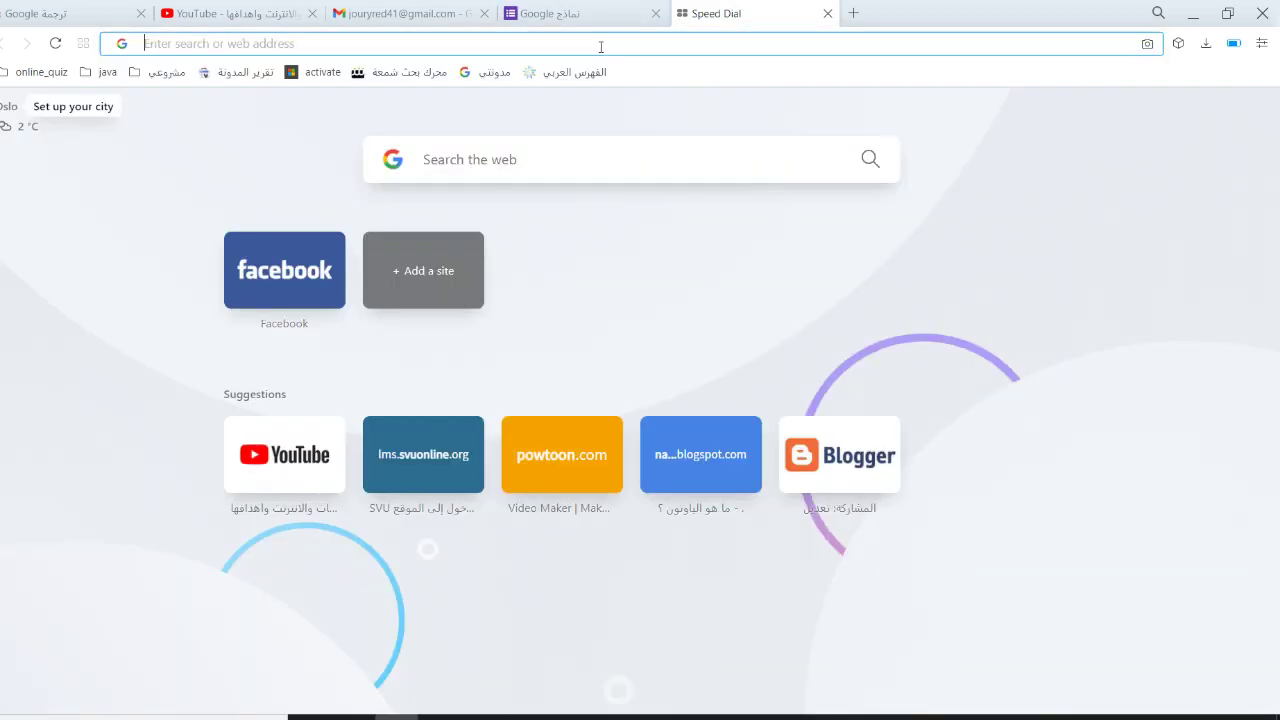
type("goo")
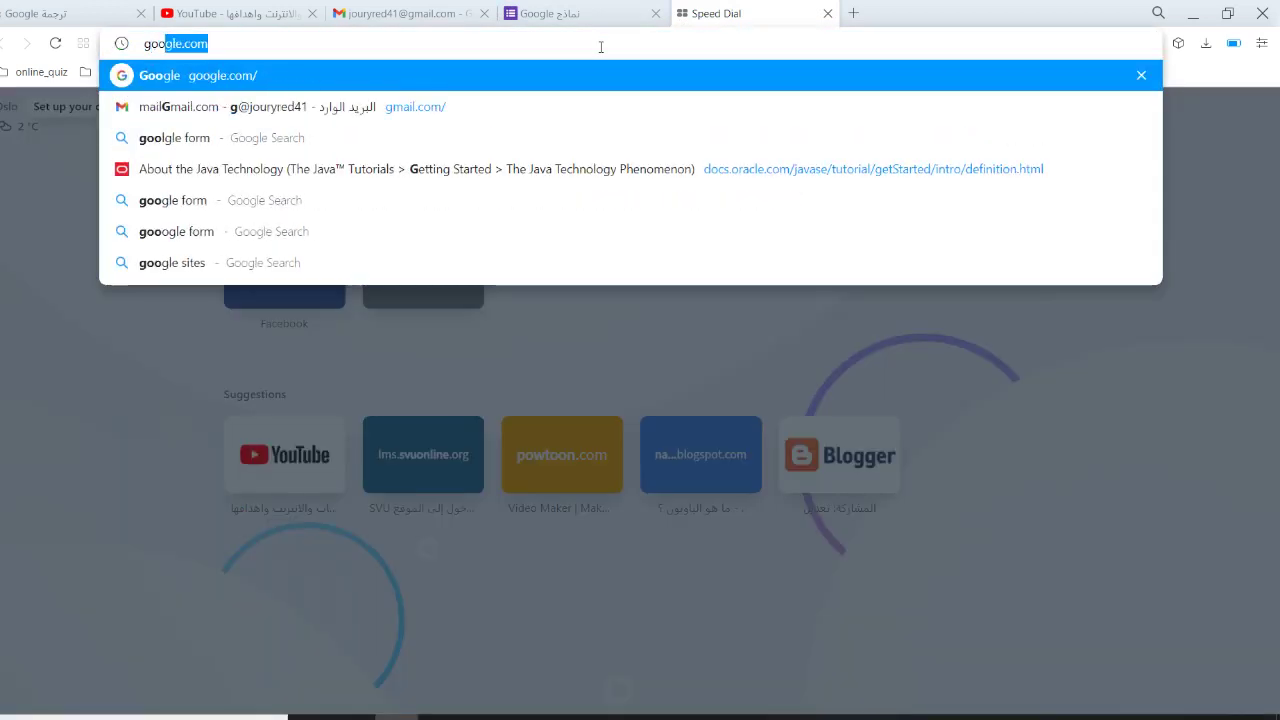
type("gle f")
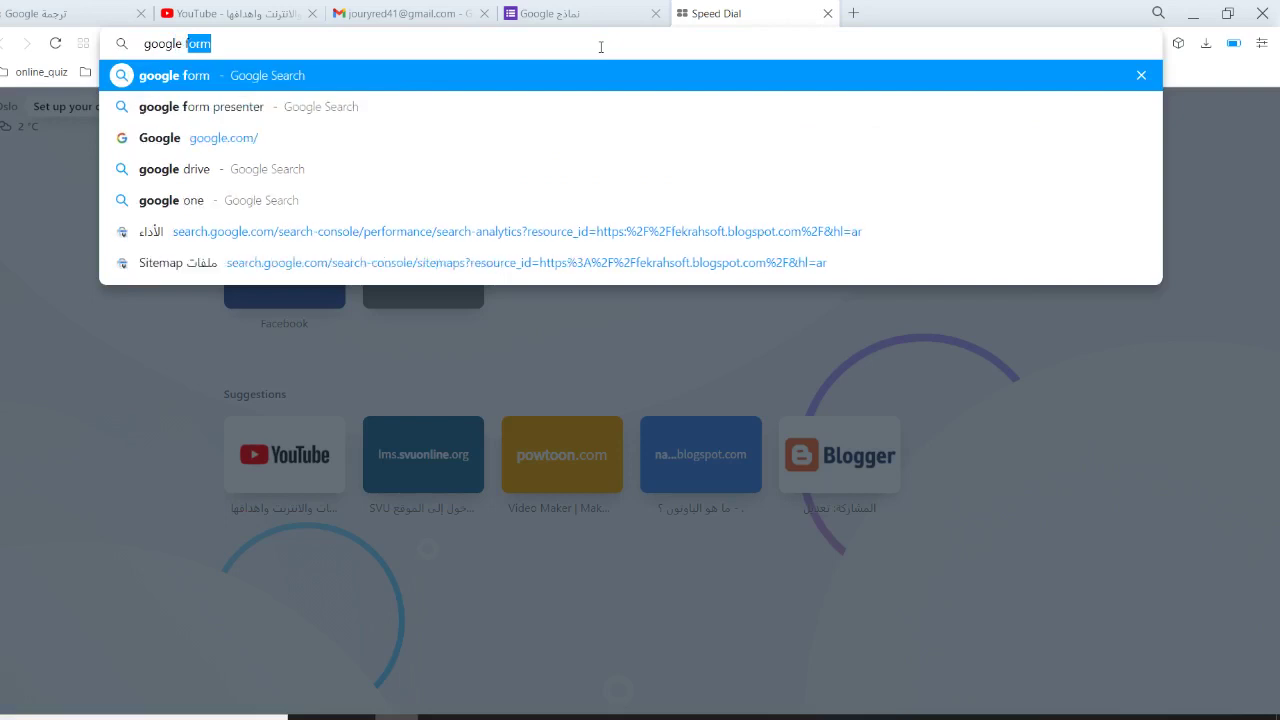
type("orm")
key("Return")
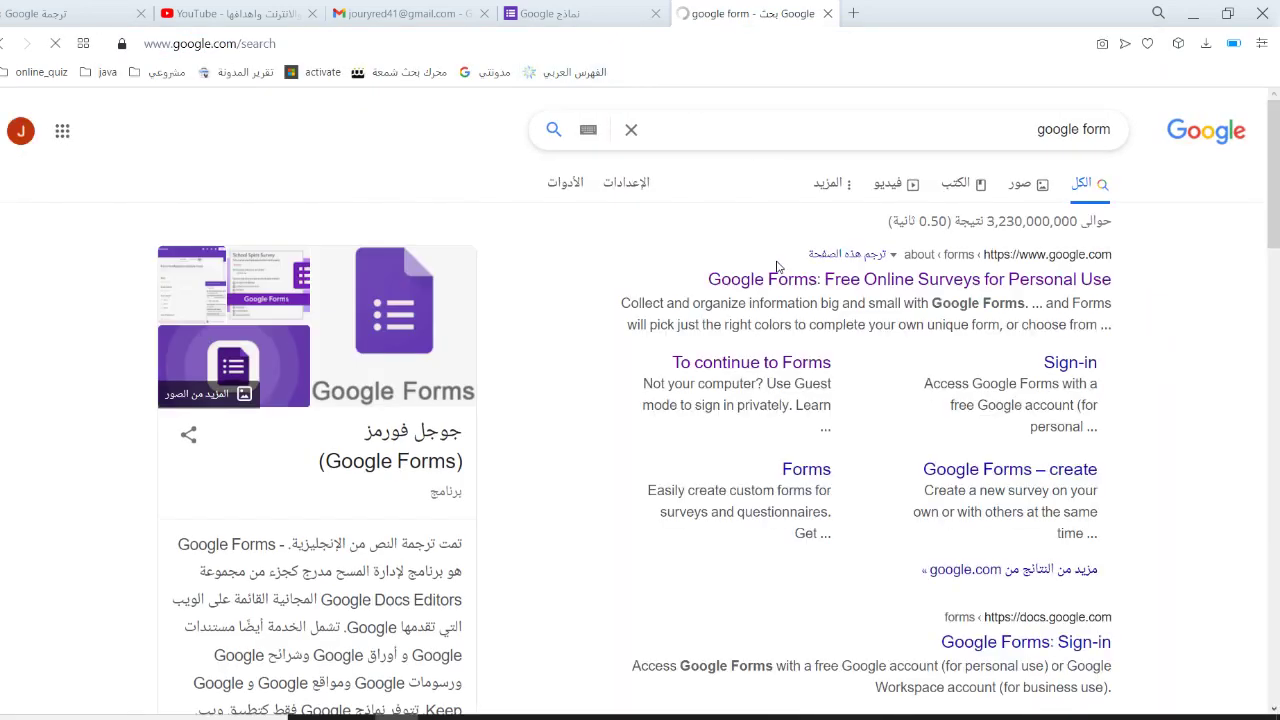
Step: Open the personal version of Google Forms from the first search result and close the duplicate Forms tab
left_click(772, 282)
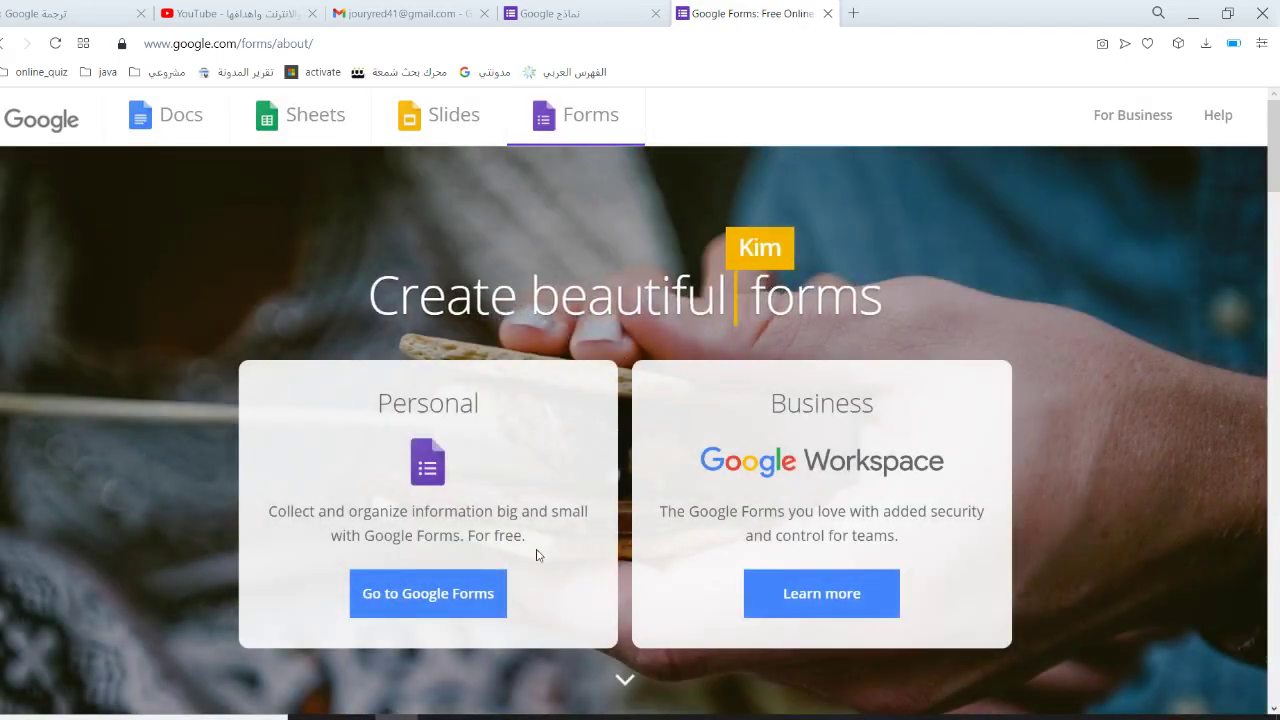
left_click(470, 594)
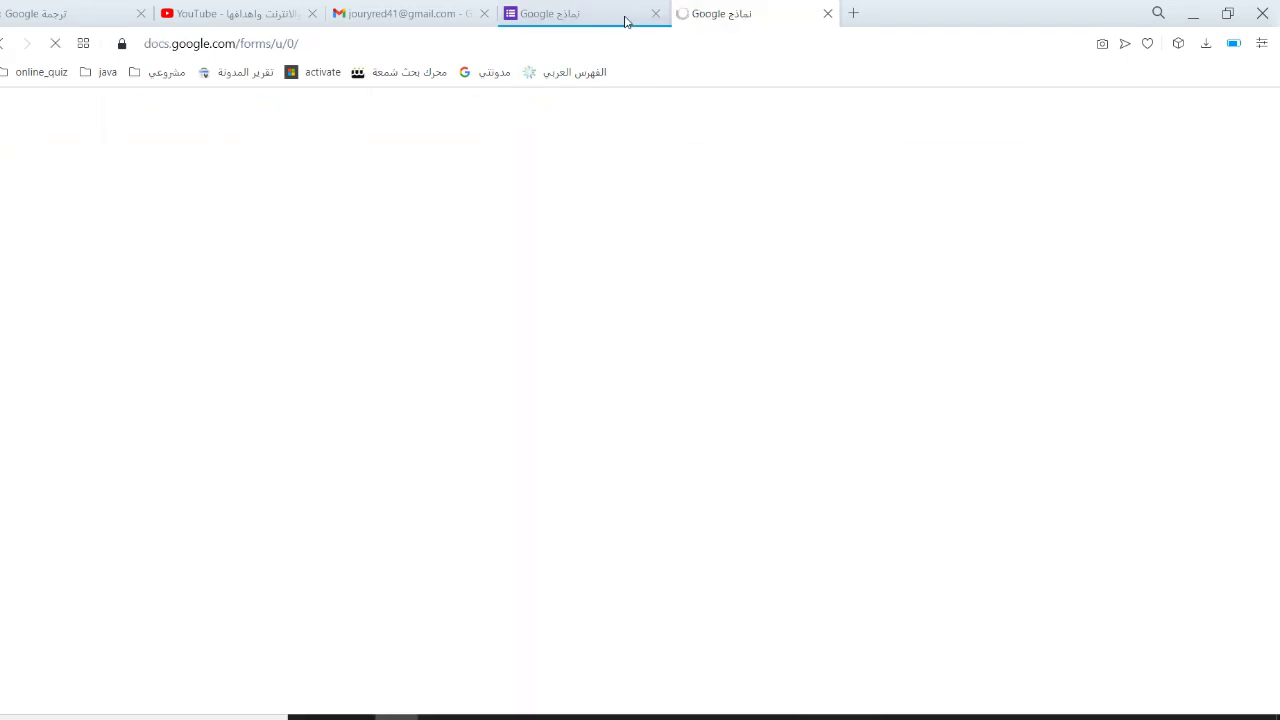
left_click(656, 16)
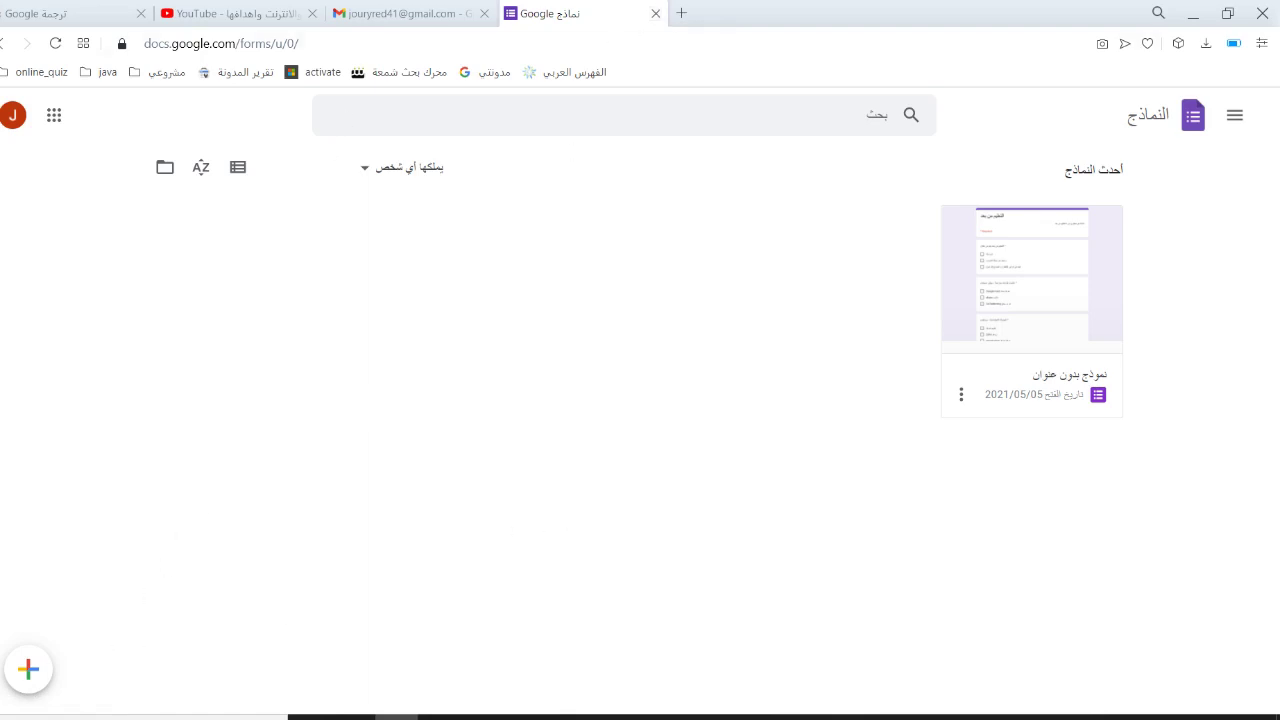
Step: Create a blank form and title it "اختبار الصف الثامن-مادة تكنولوجيا المعلومات و الاتصالات"
left_click(29, 671)
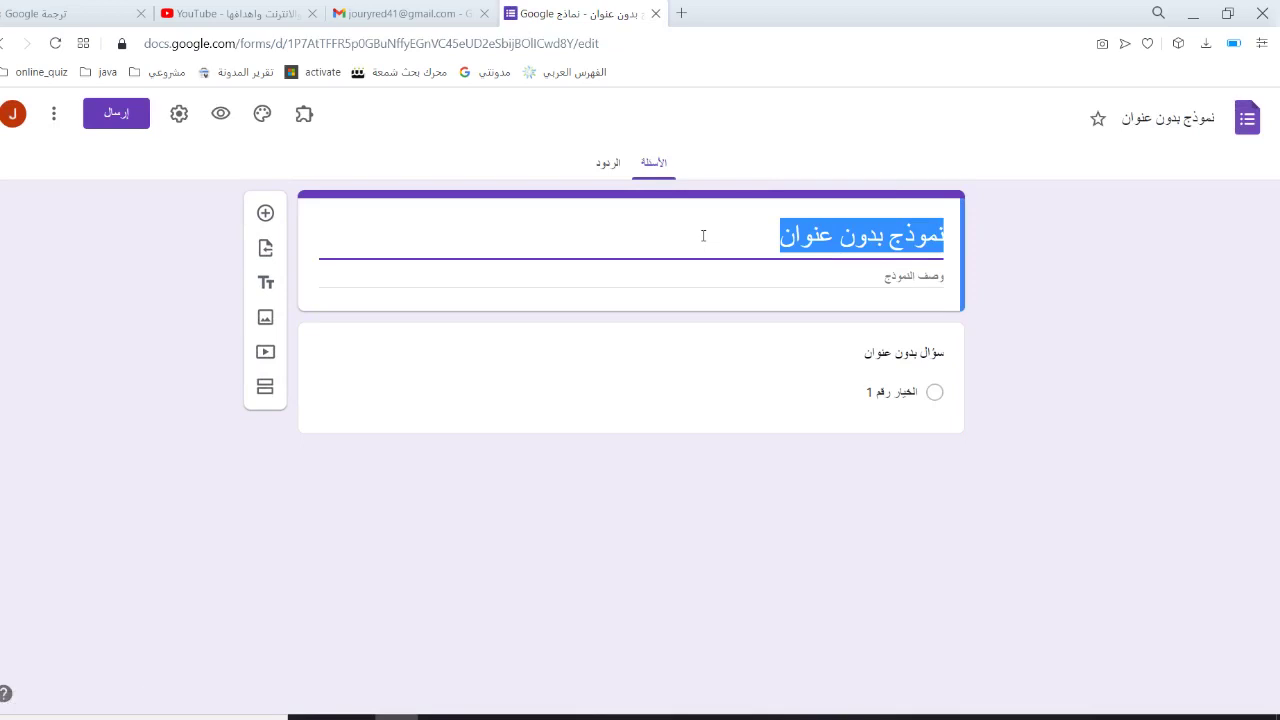
type("ho")
key("BackSpace")
key("BackSpace")
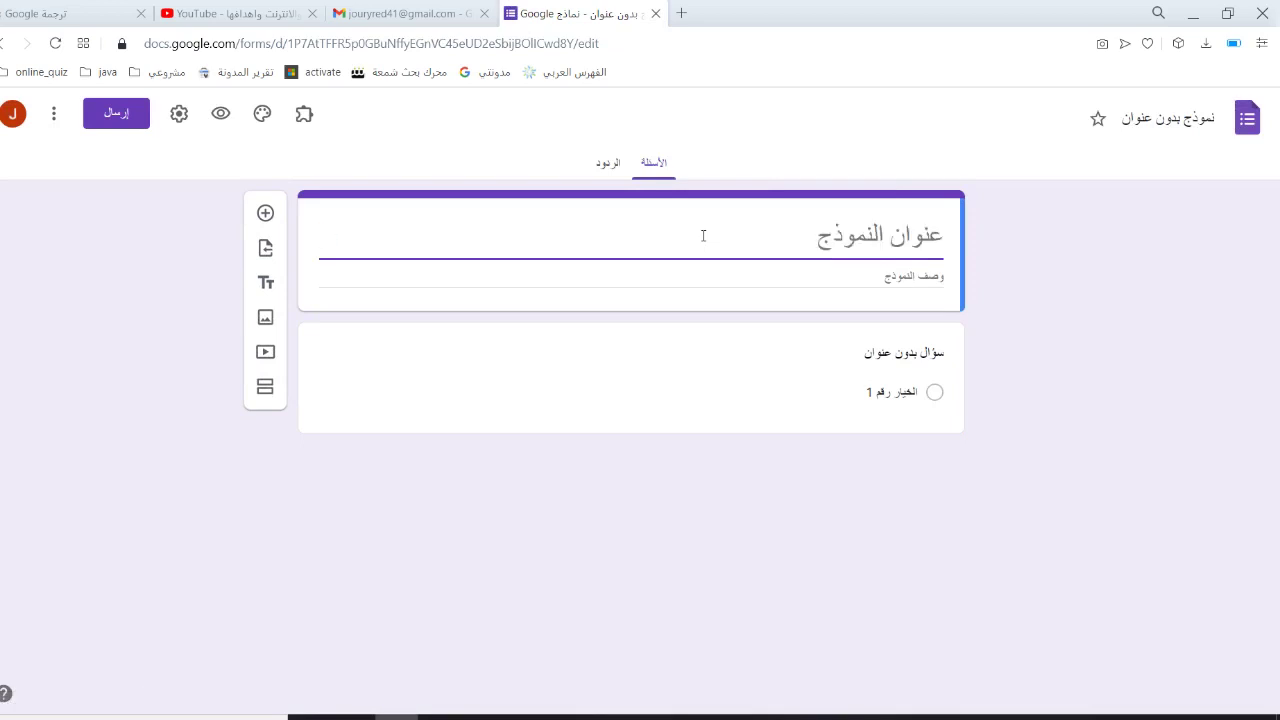
type("اخت")
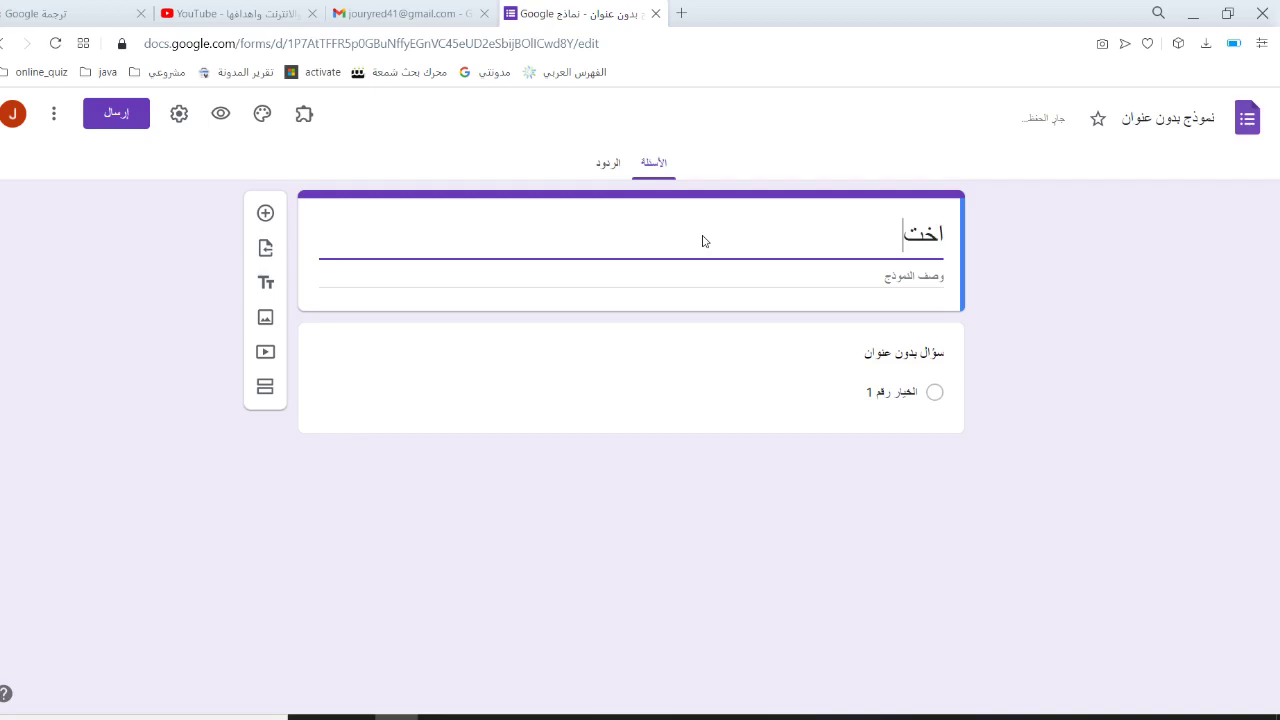
type("ابر")
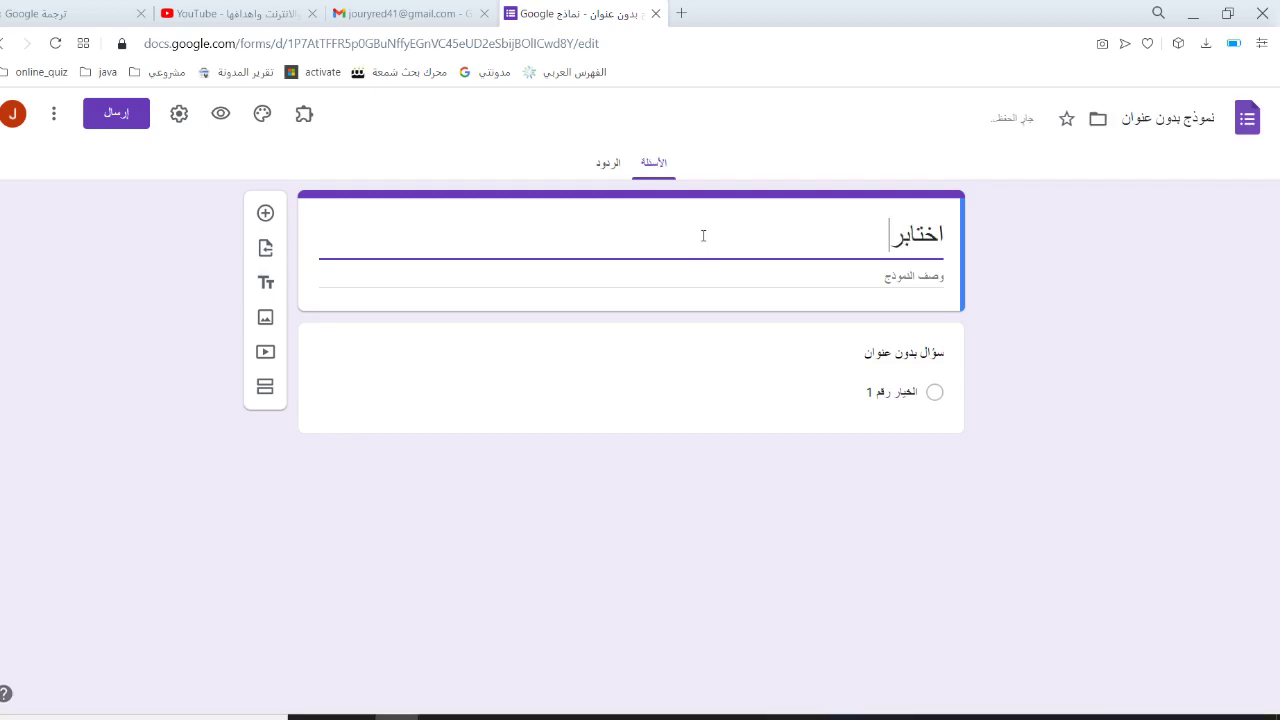
key("BackSpace")
key("BackSpace")
key("BackSpace")
key("BackSpace")
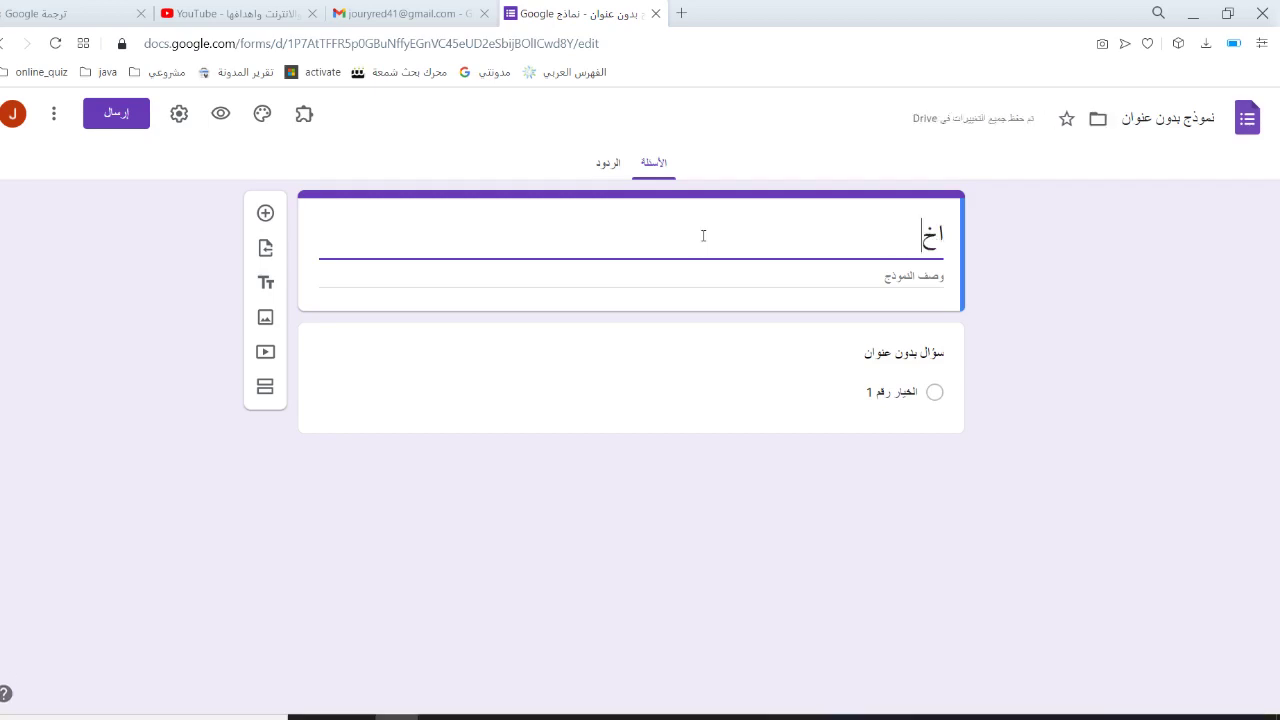
type("تبار")
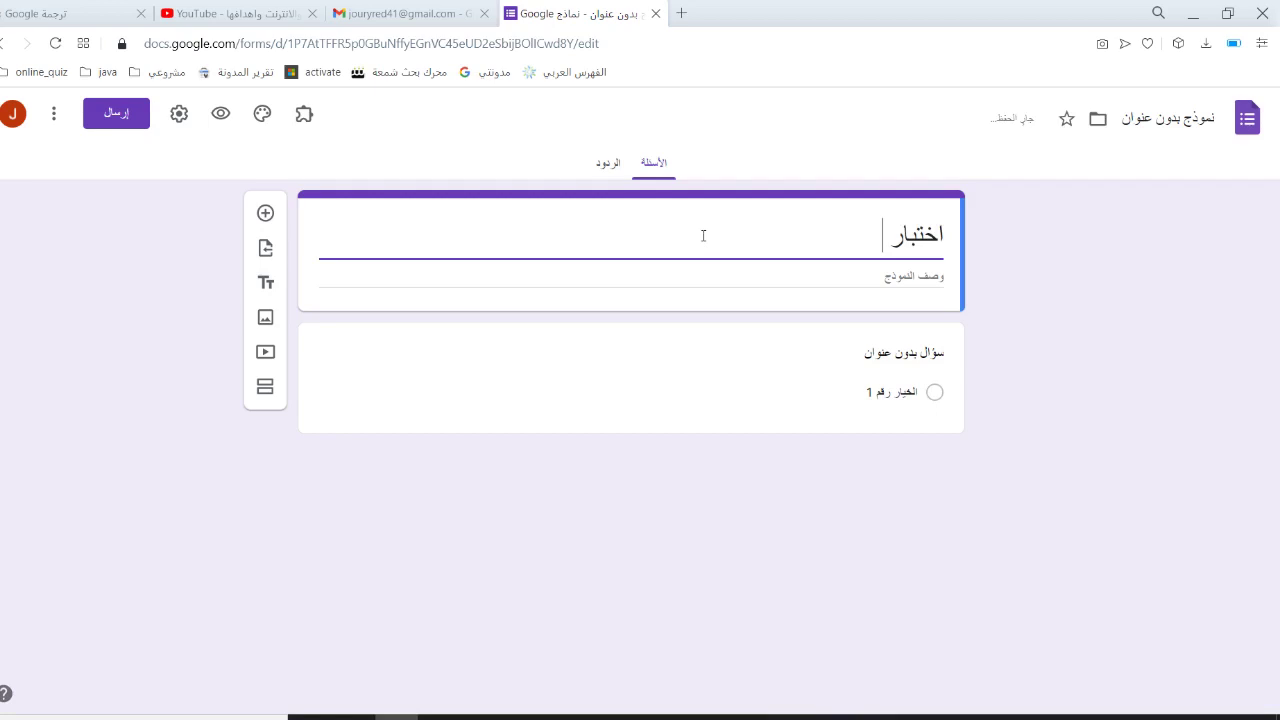
type(" الصف الثامن")
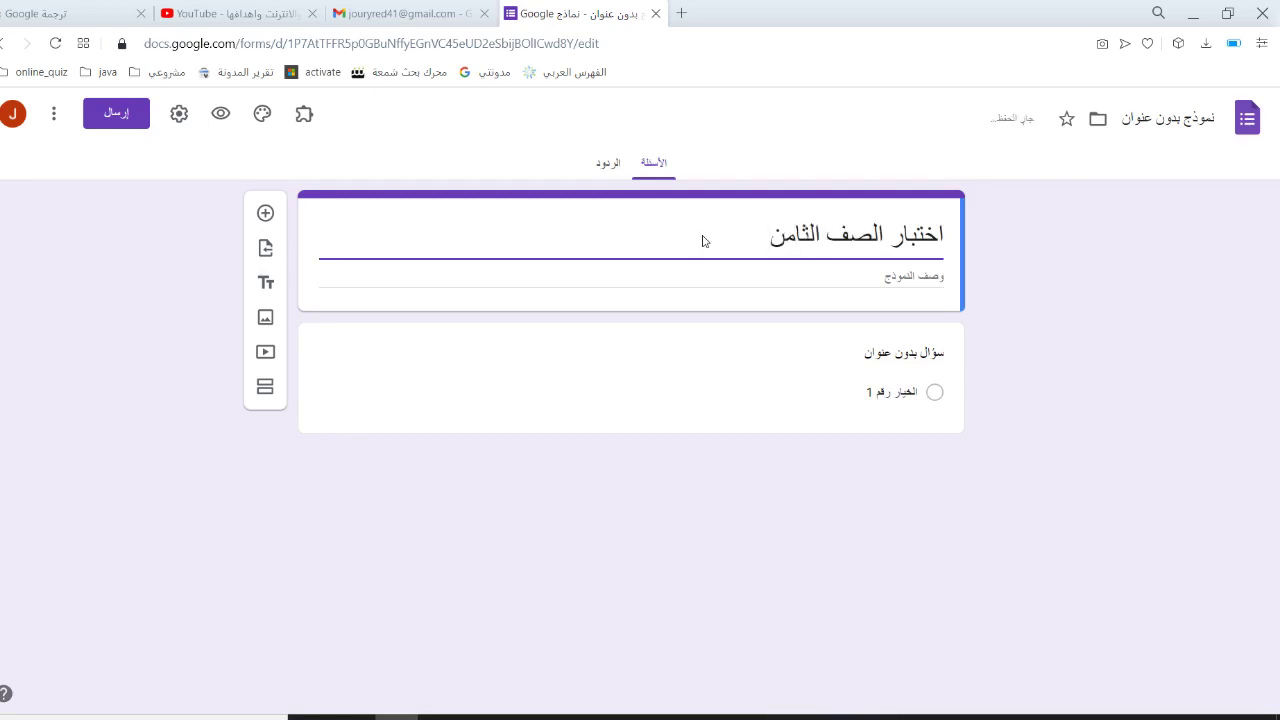
type("-مادة تكنولوجيا")
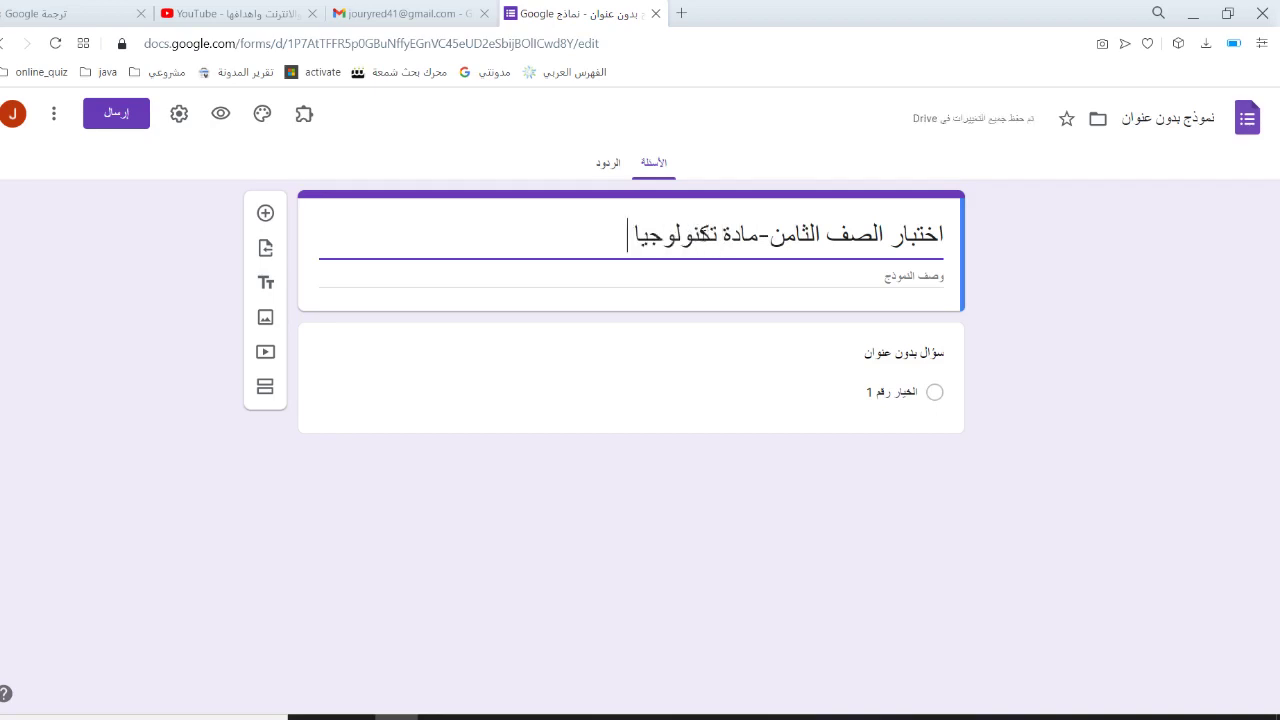
type(" المعلومات و ا")
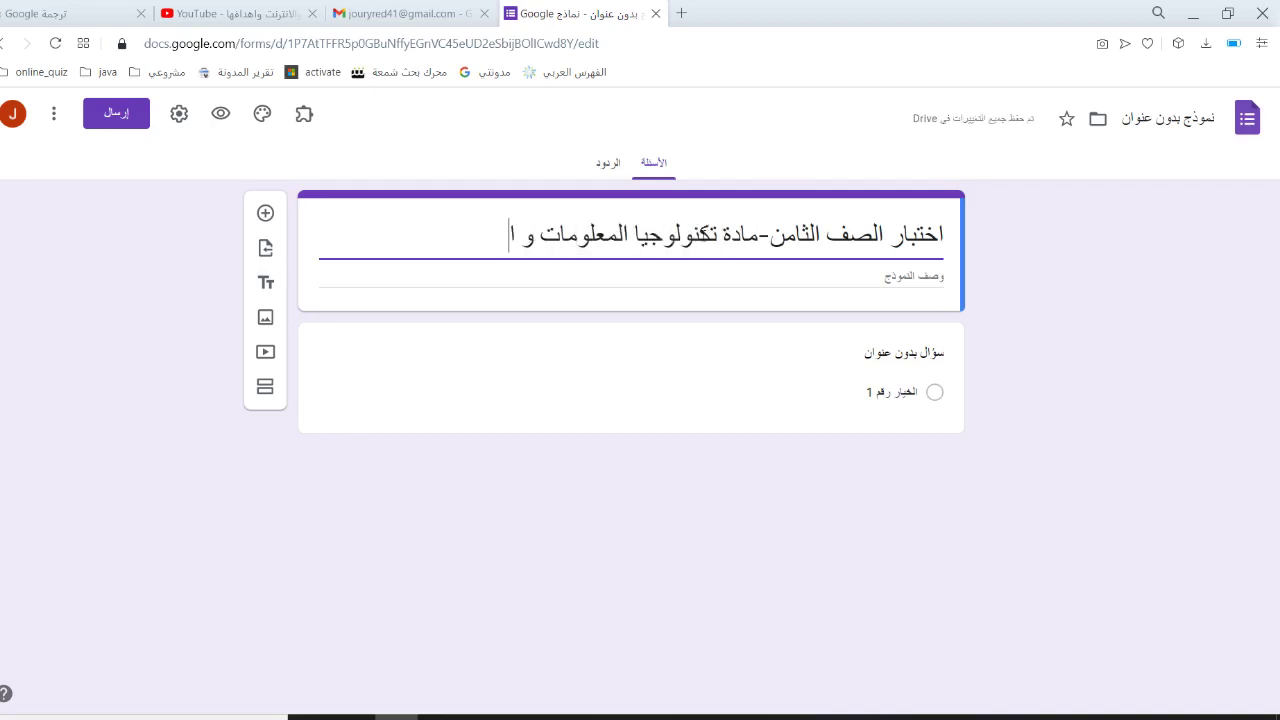
type("لاتصالات")
key("BackSpace")
type("ات")
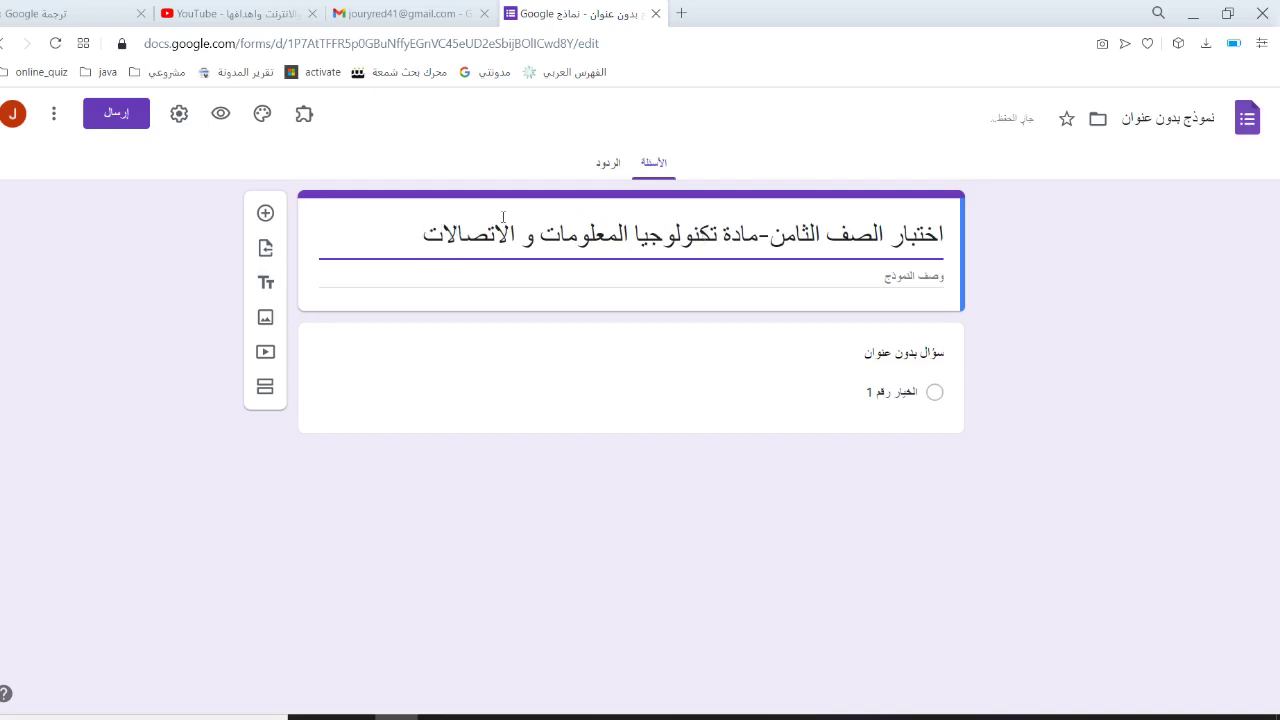
Step: Enter "الوحده الثالثة-الشبكات" as the form description
left_click(521, 271)
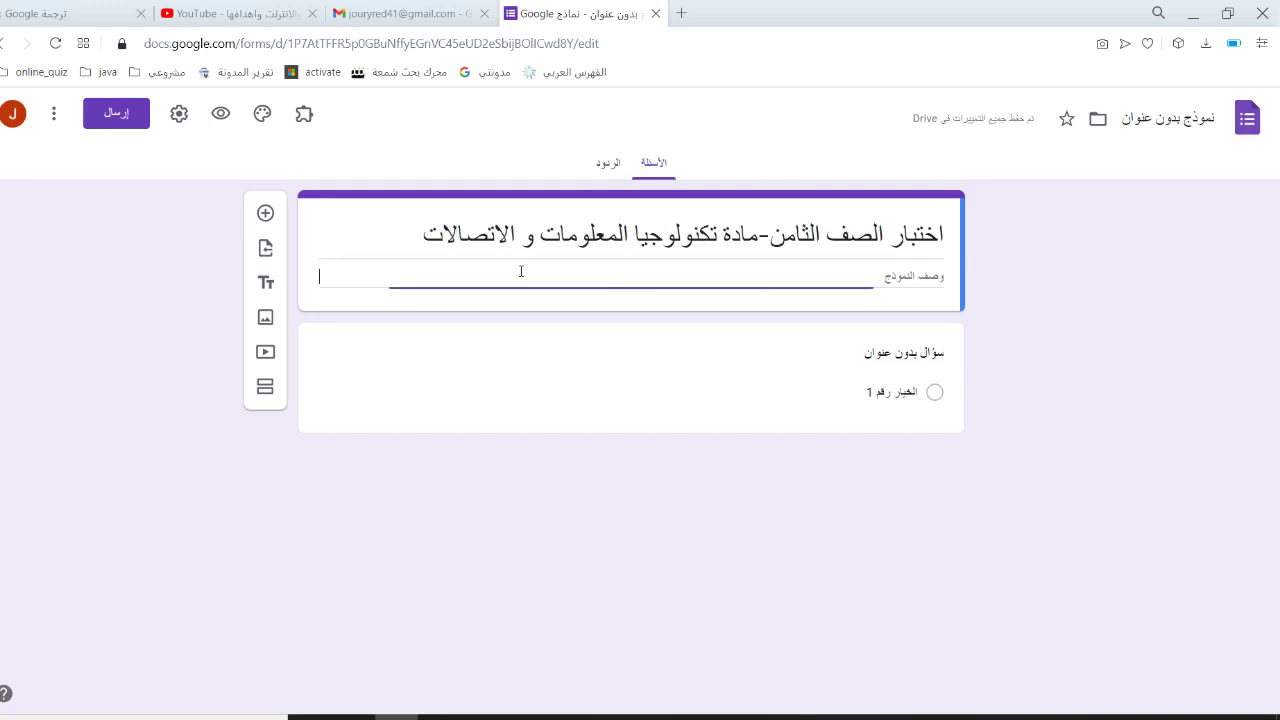
type("الوحد")
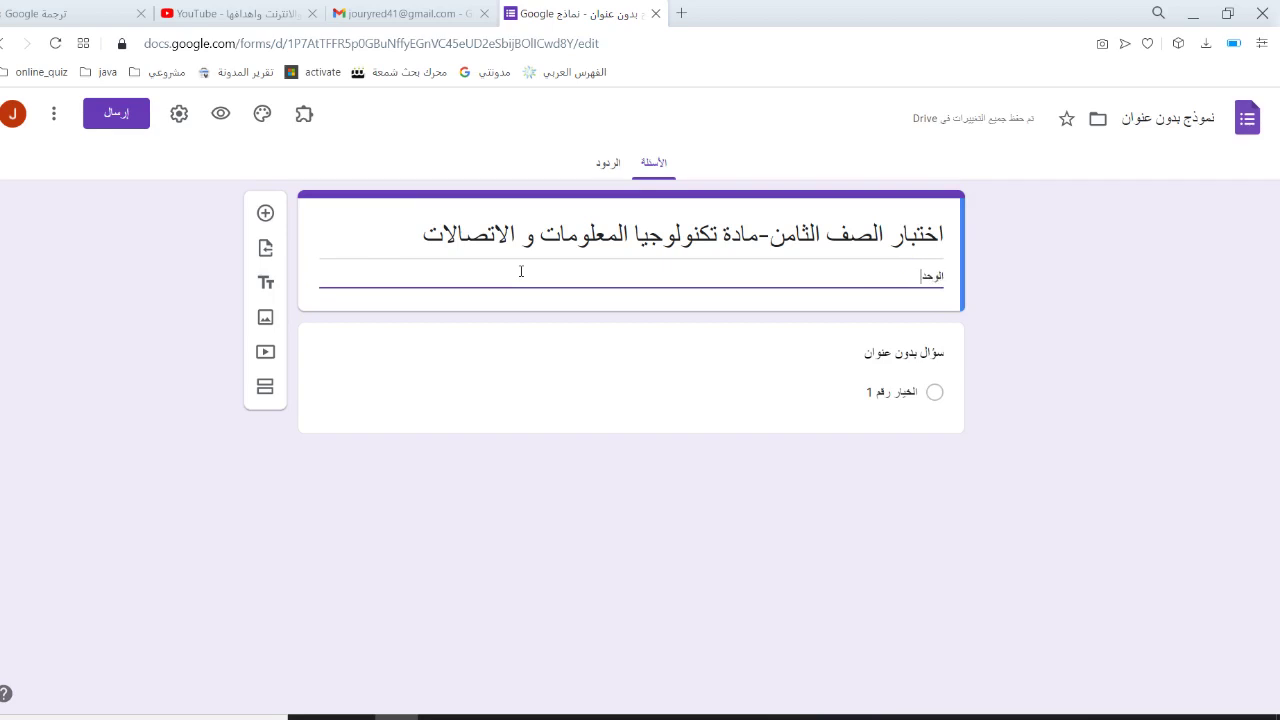
type("ه الثالثة-الشبكات")
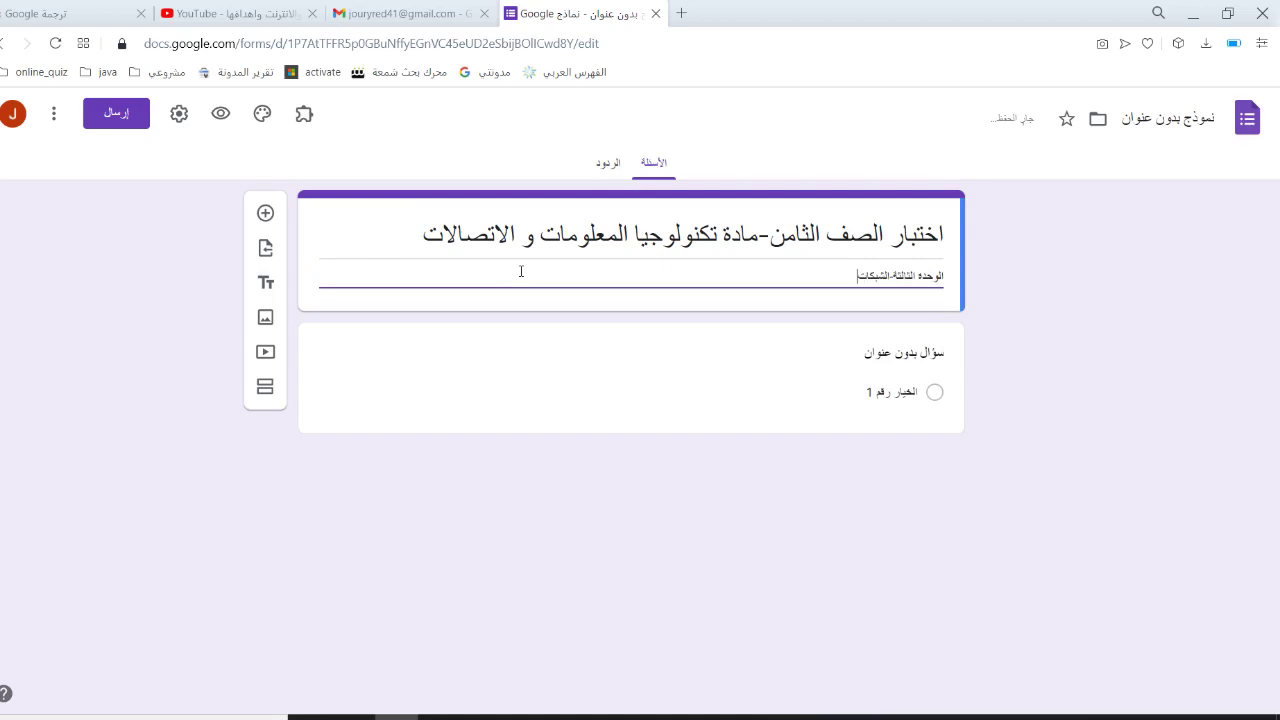
Step: Keep the first question as multiple choice (خيارات متعددة) and set its text to "الشبكات حسب نوع الربط"
left_click(867, 353)
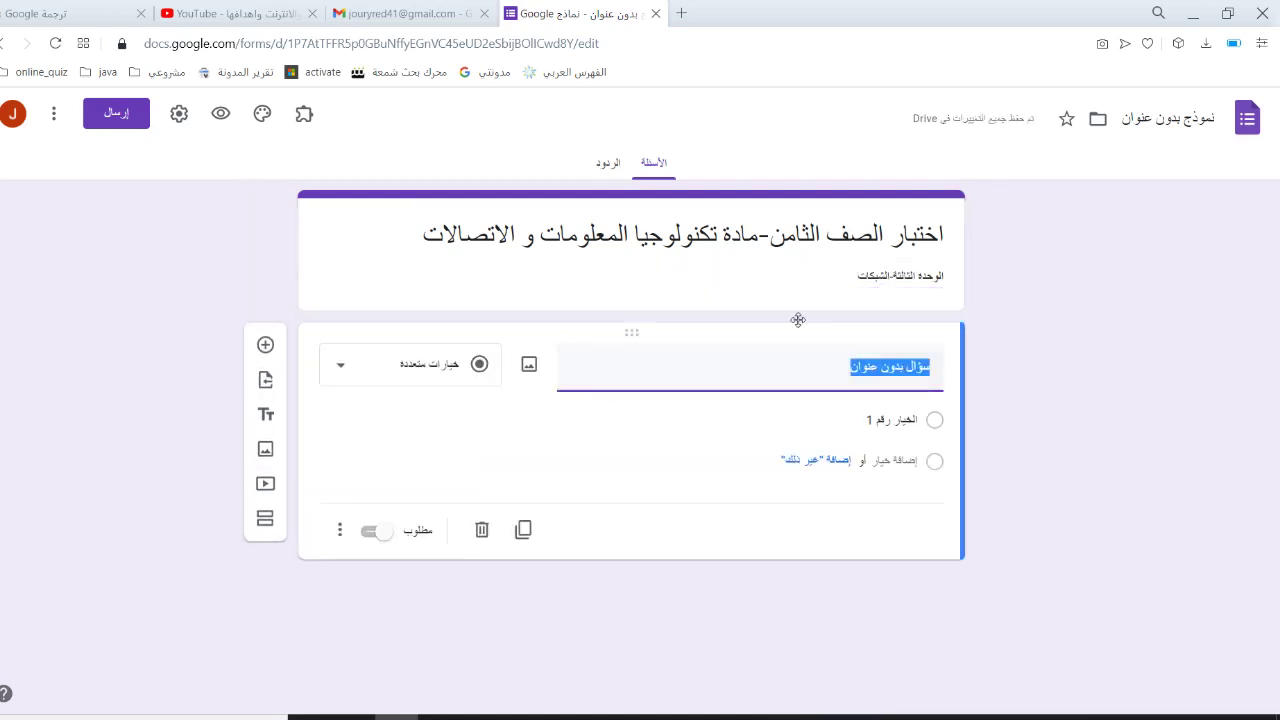
left_click(337, 384)
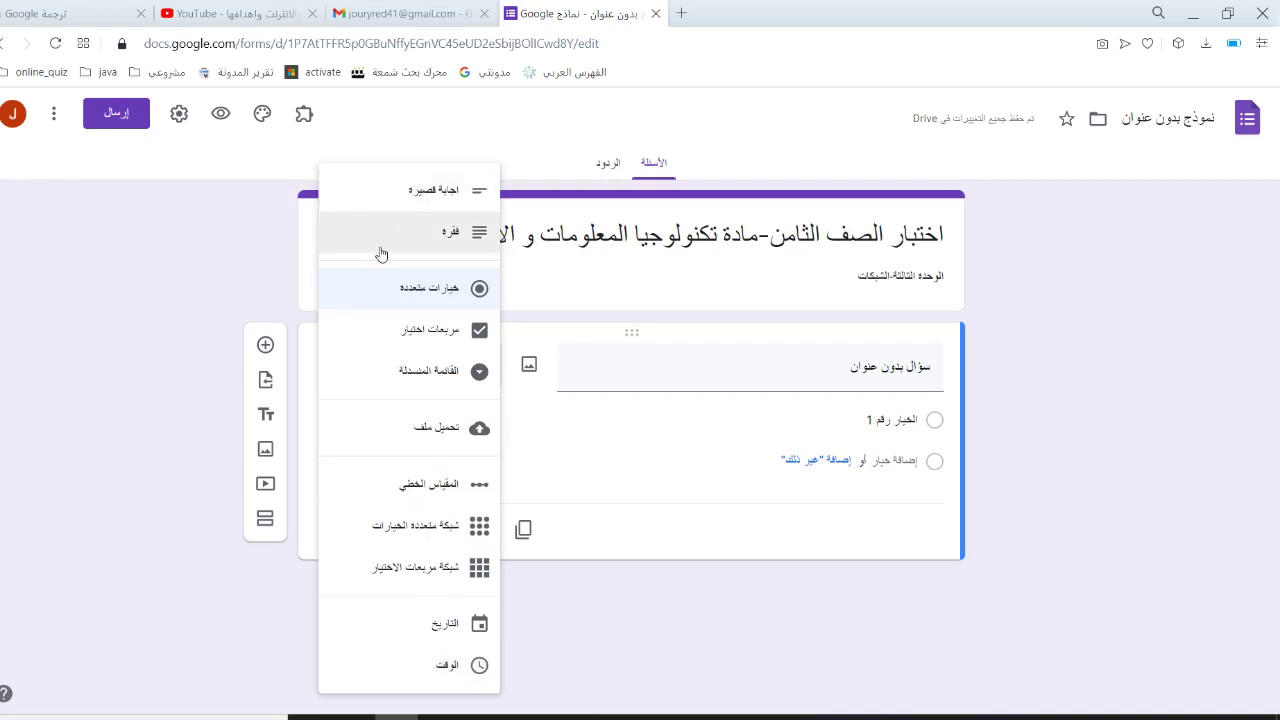
left_click(391, 292)
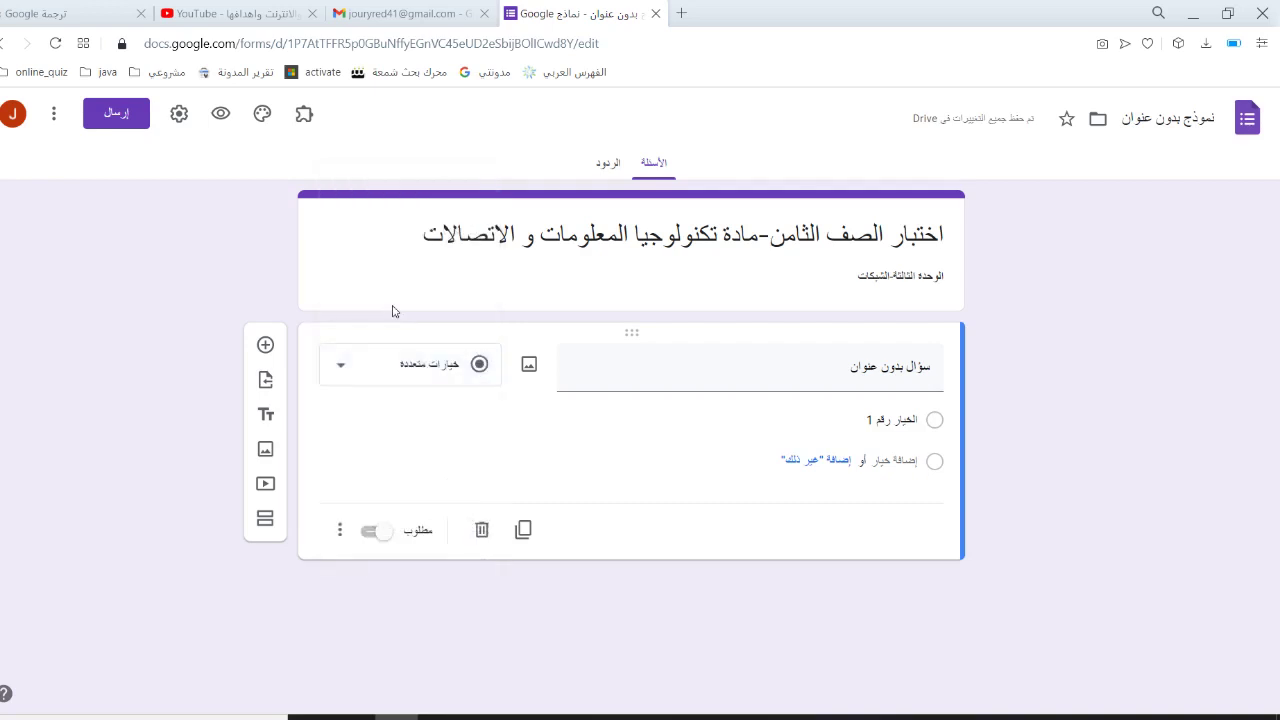
left_click(870, 366)
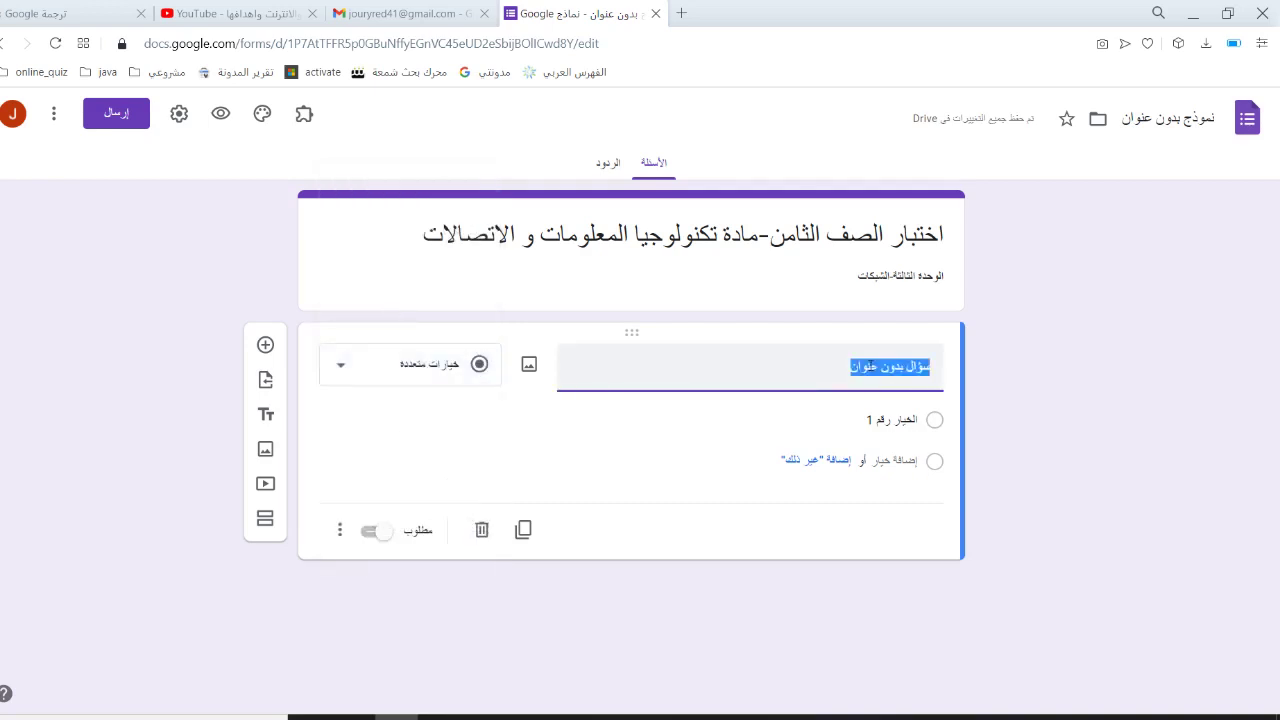
type("الش")
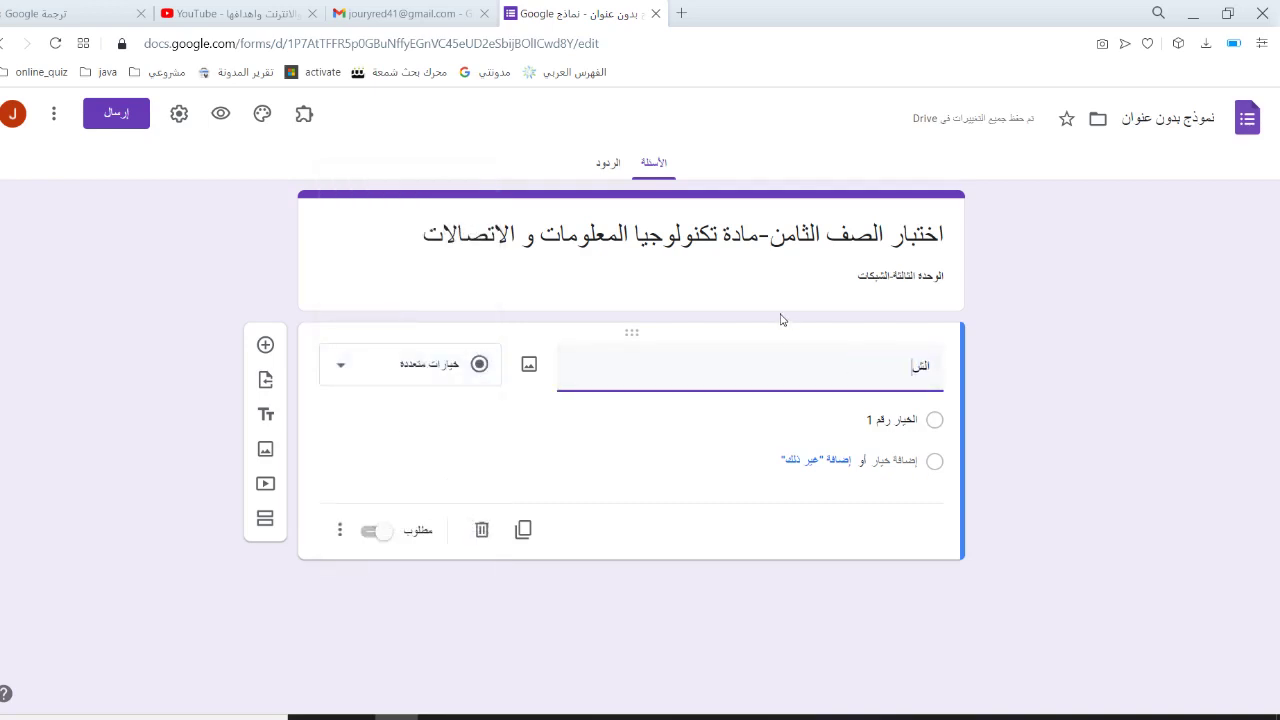
type("بكات حسب نوع الرا")
key("BackSpace")
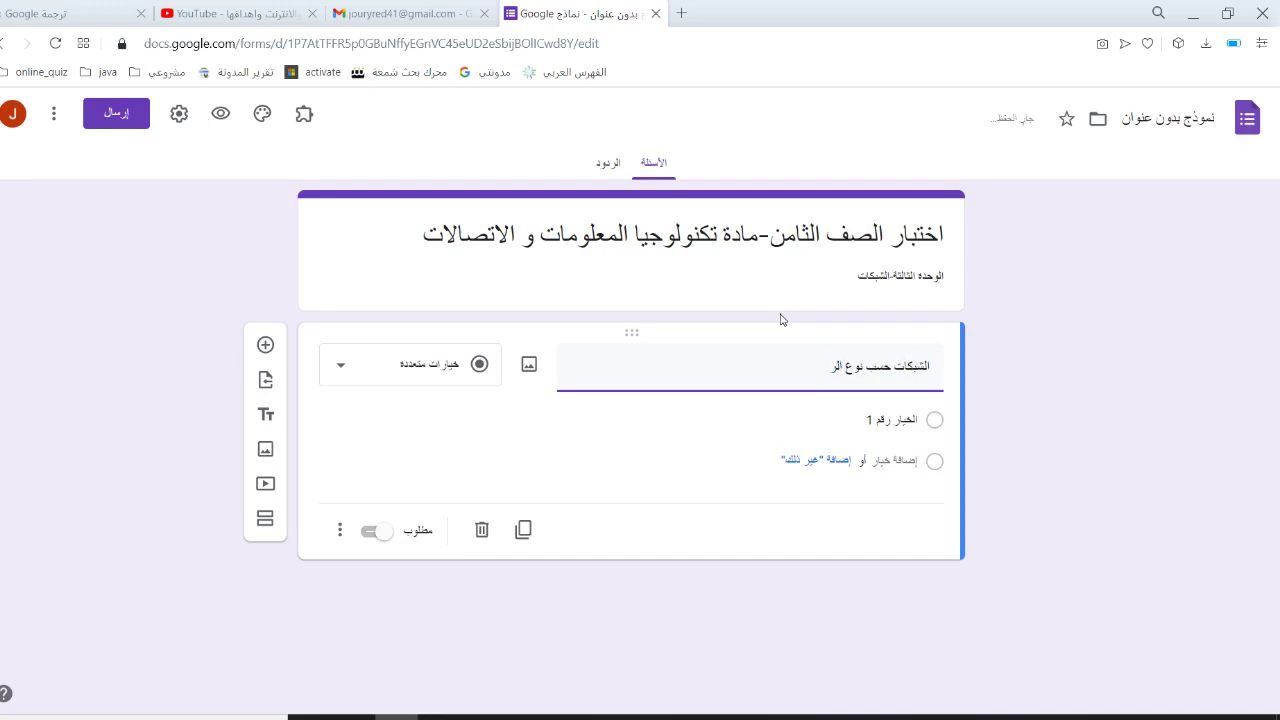
type("بط")
Step: Give the question the answer options "WAN", "LAN" and "حلقية Ring", and make answering it required
left_click(876, 421)
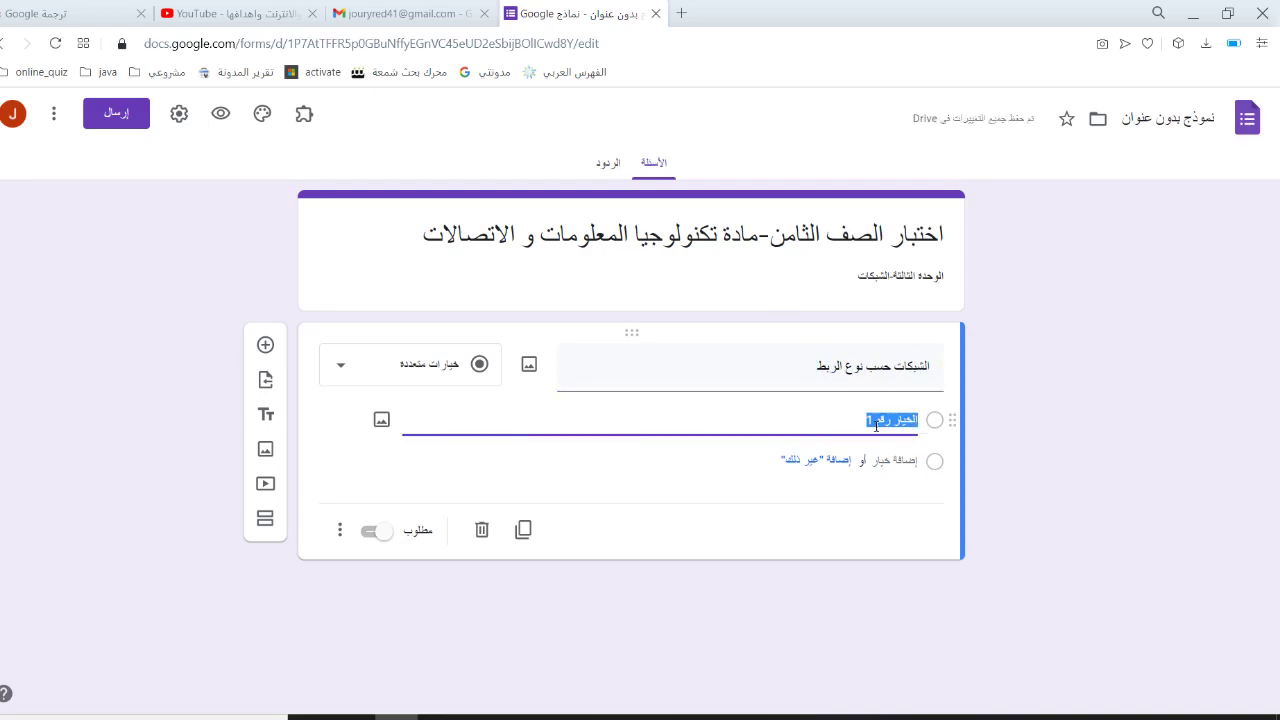
type("W")
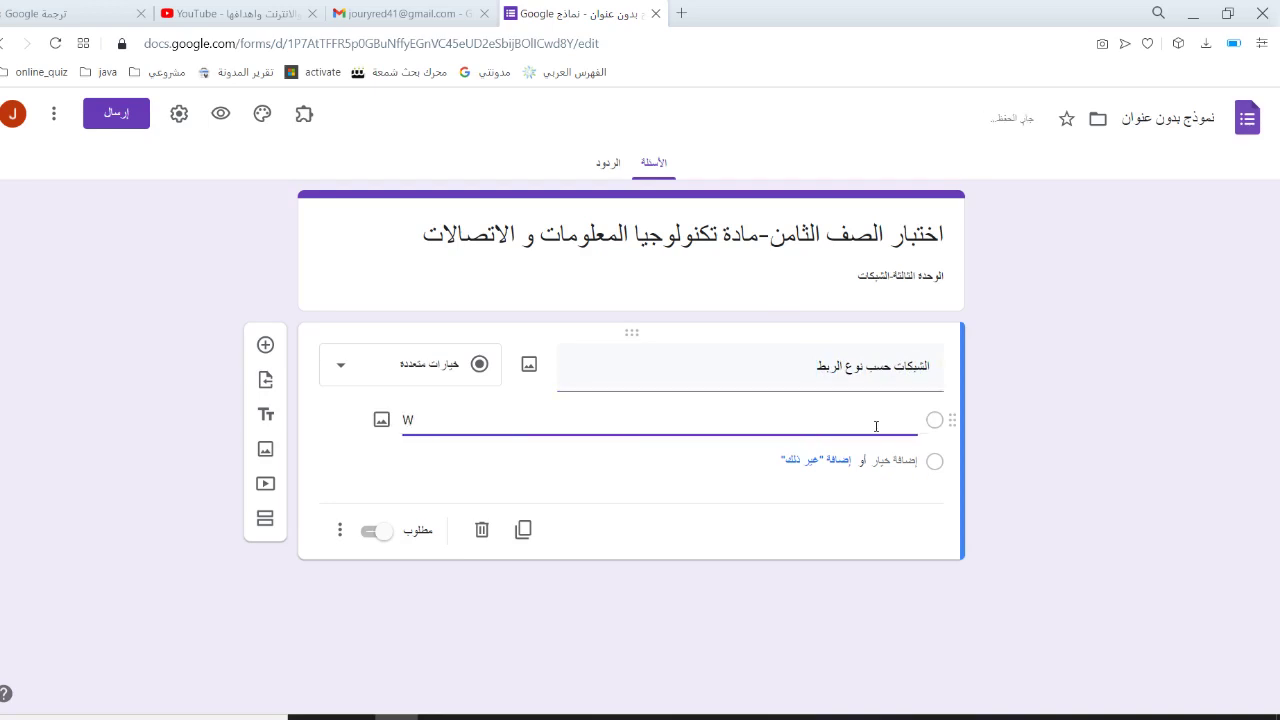
type("AN")
left_click(900, 461)
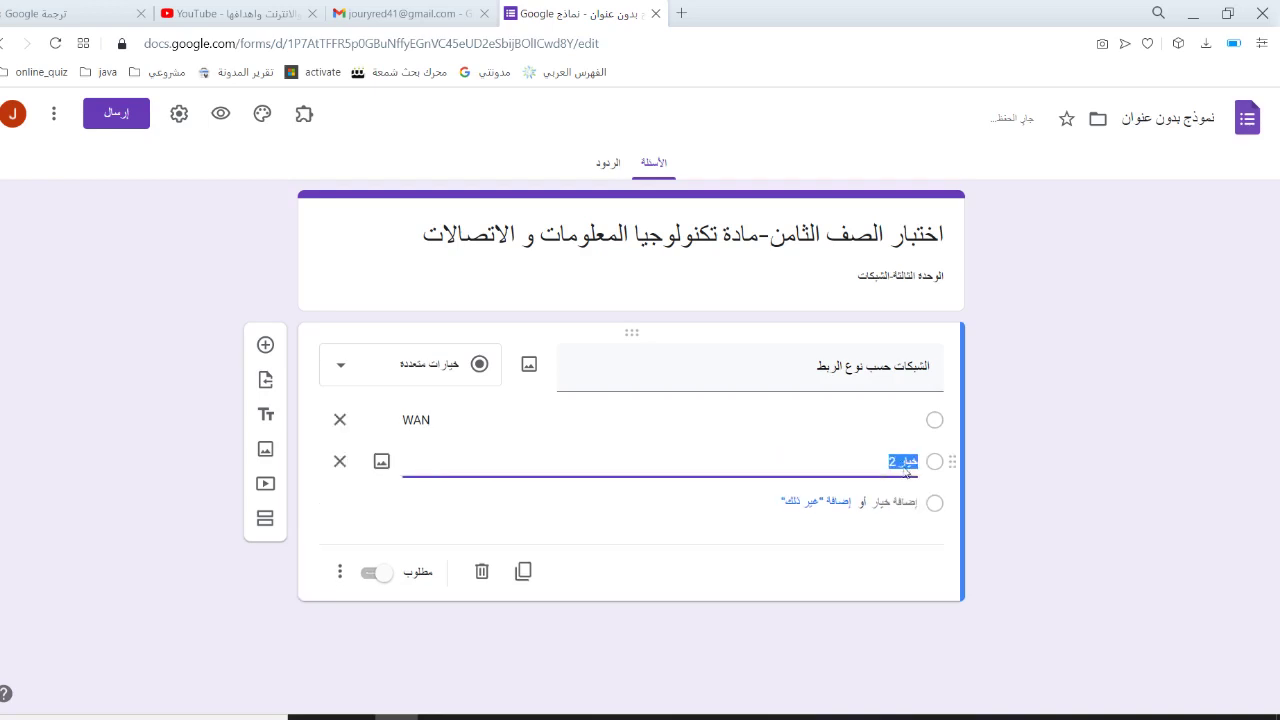
type("LAN")
left_click(894, 501)
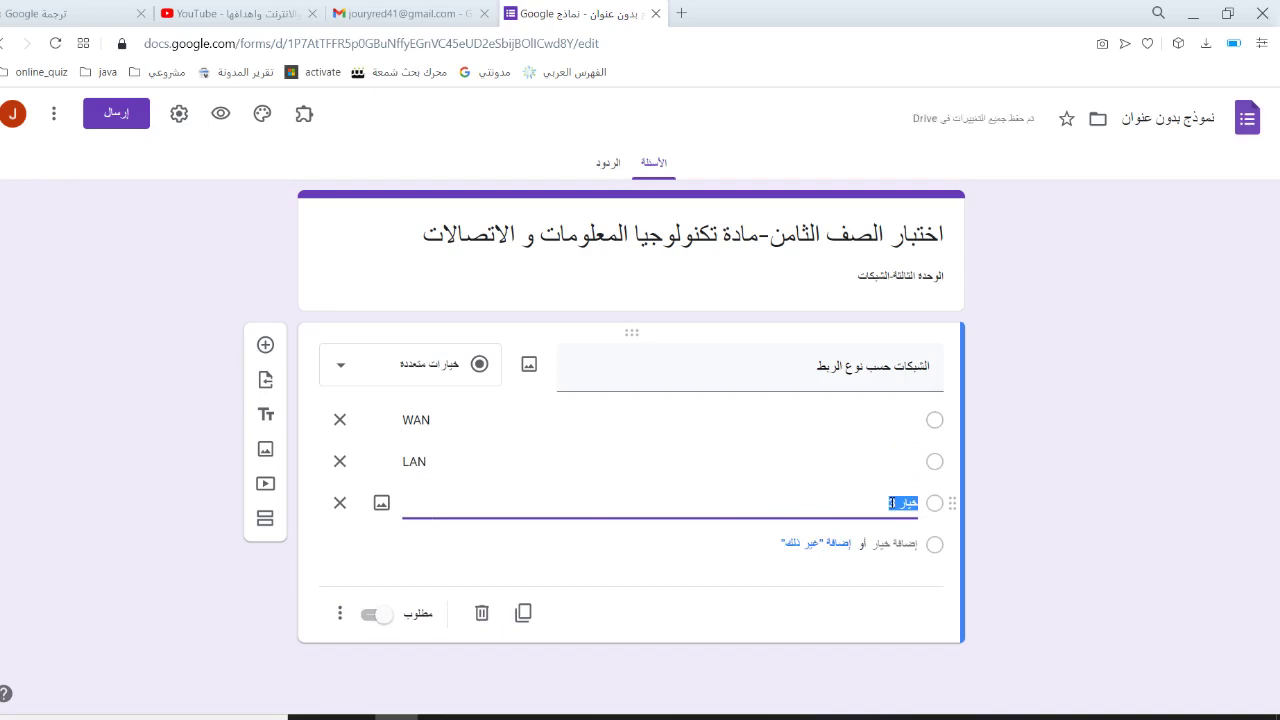
type("حلقية")
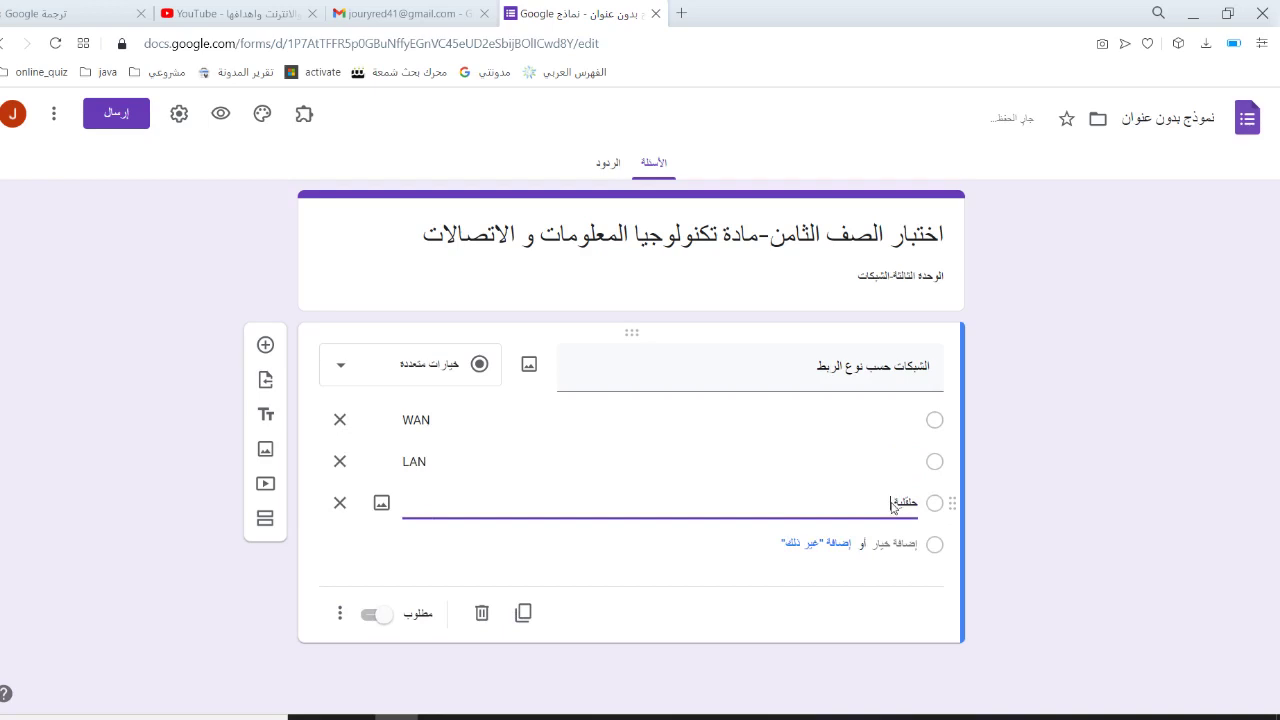
type(" Ring")
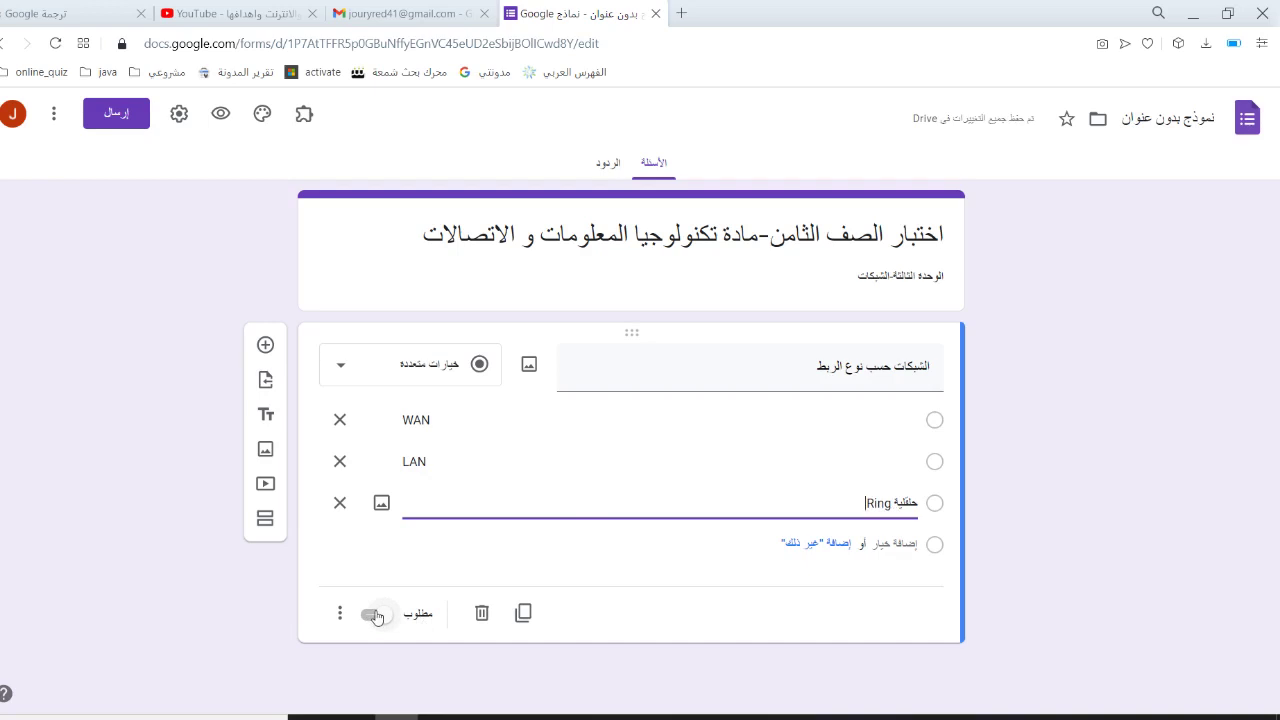
left_click(376, 616)
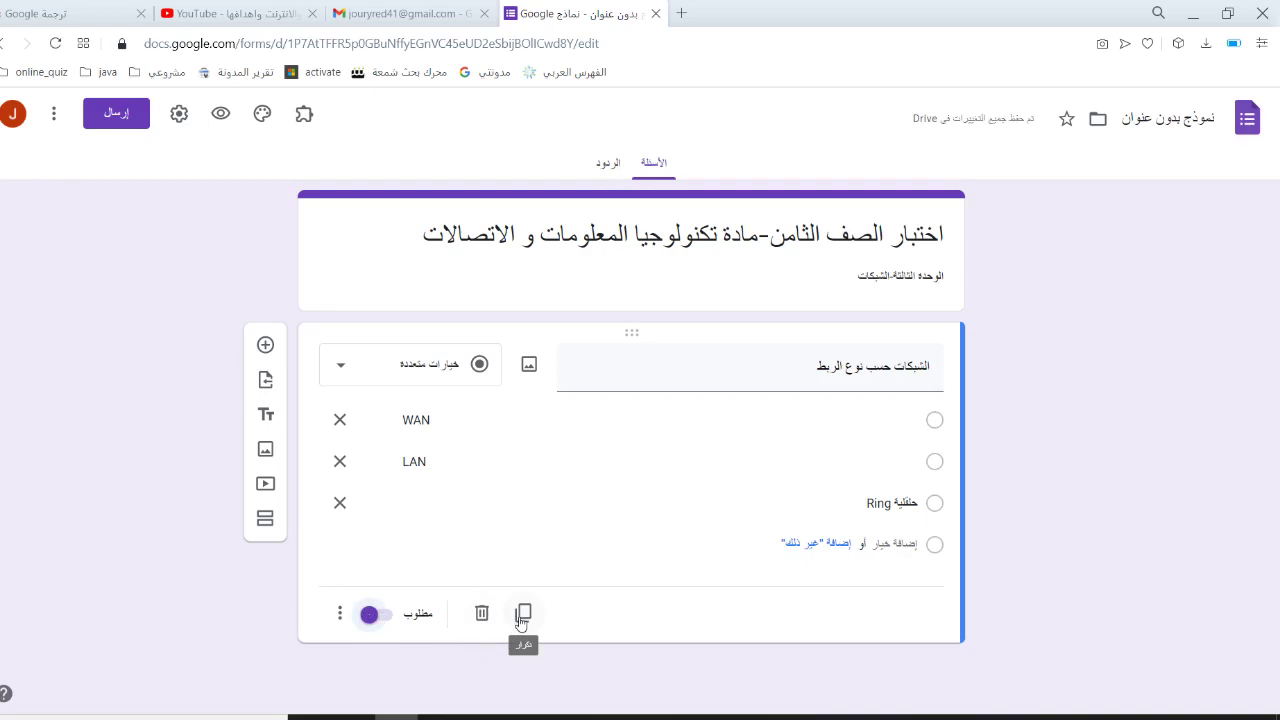
Step: Add a second question and insert the image "الاتصال بالانترنت.png" from the Desktop into it
left_click(264, 346)
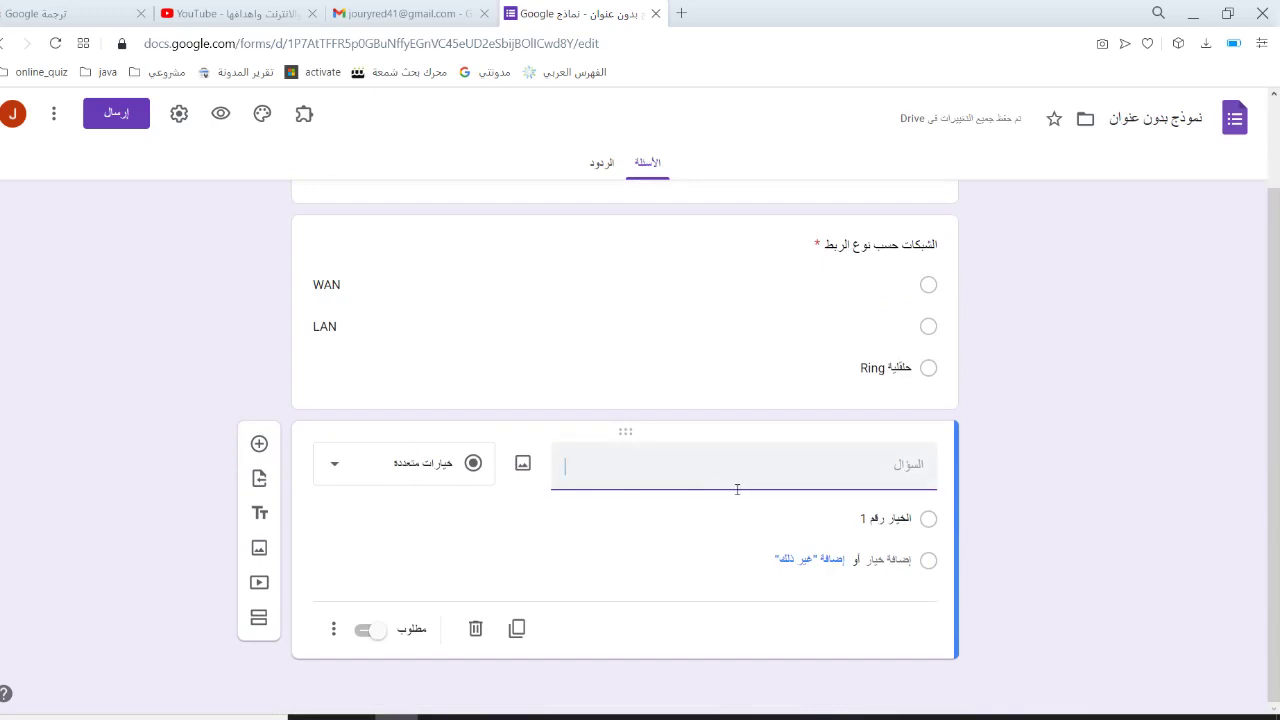
left_click(258, 549)
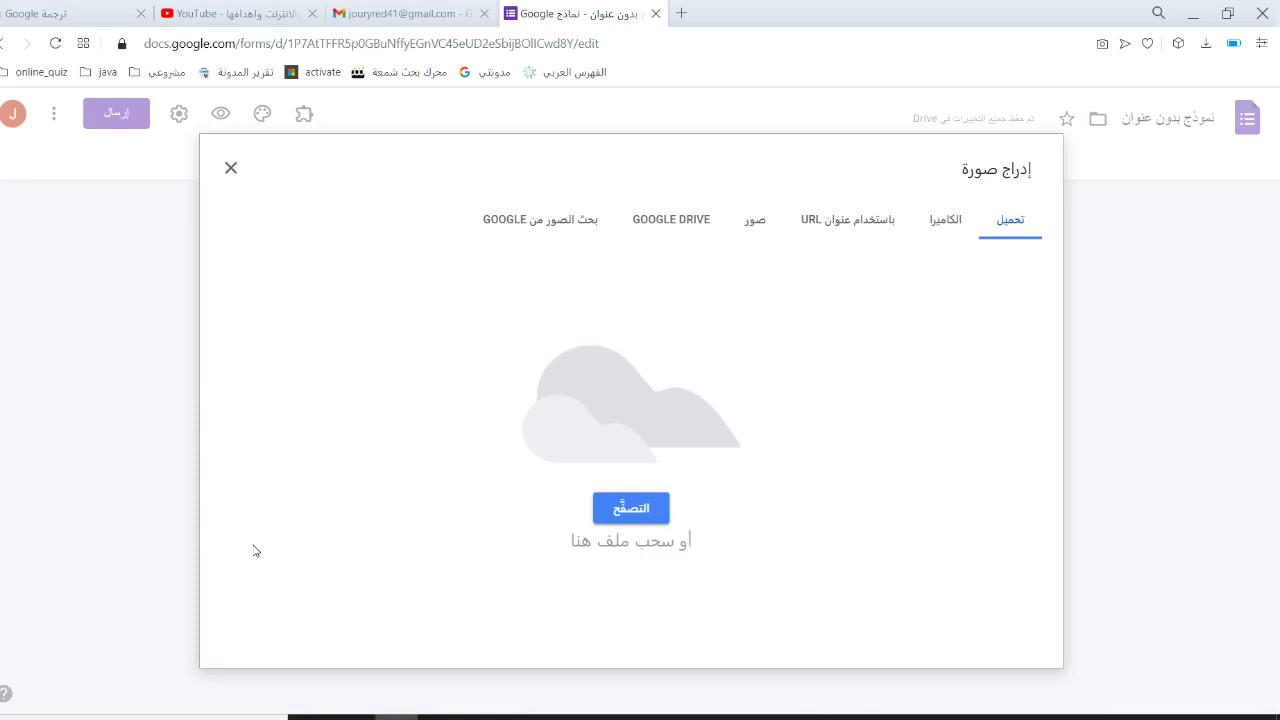
left_click(230, 168)
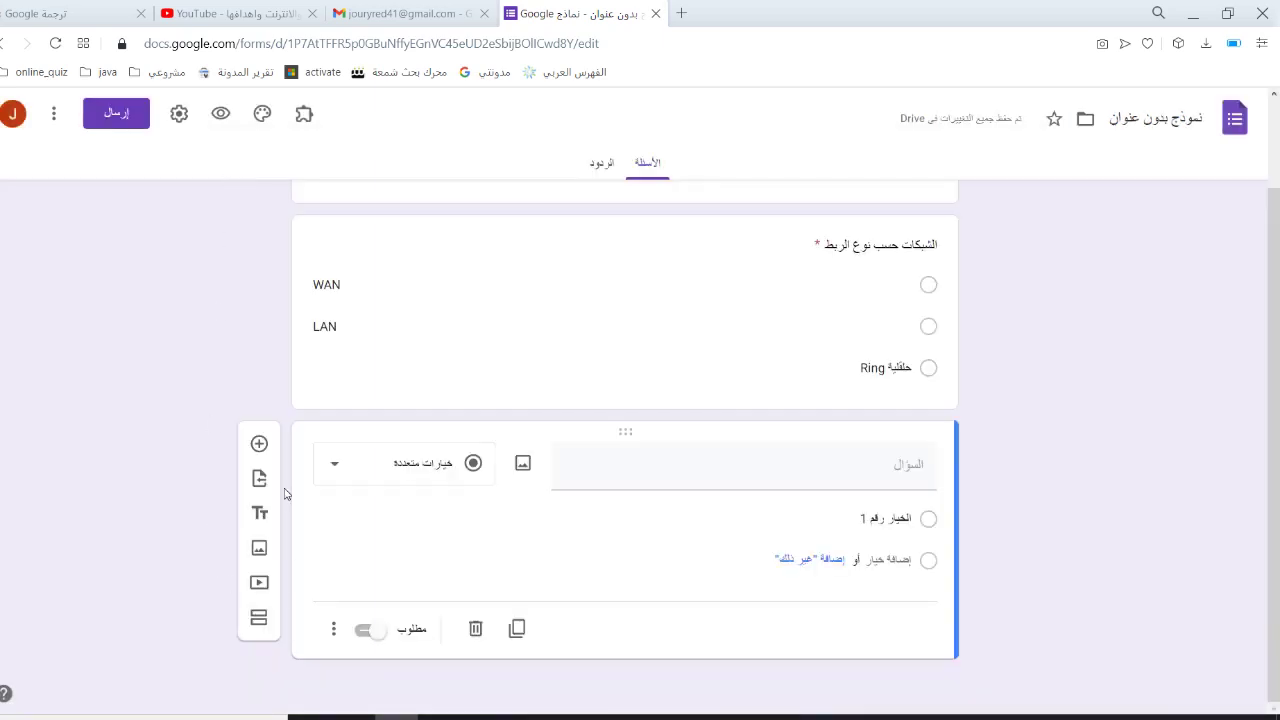
left_click(522, 465)
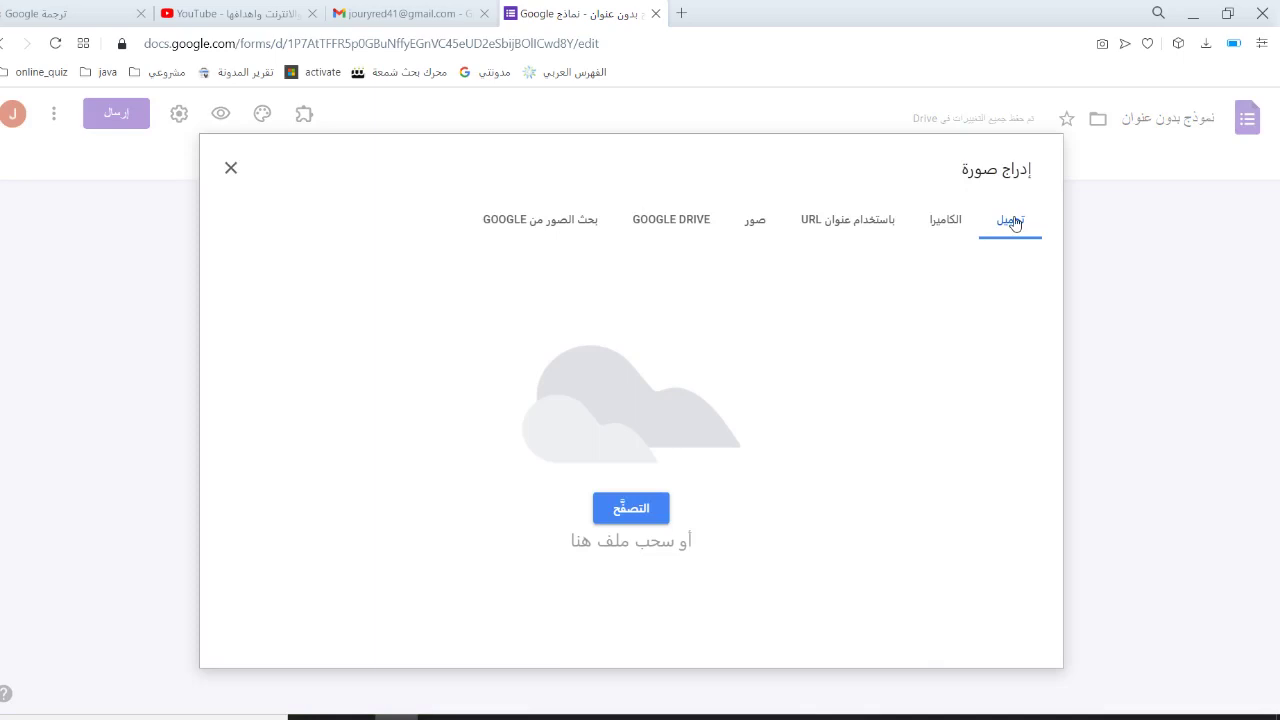
left_click(649, 508)
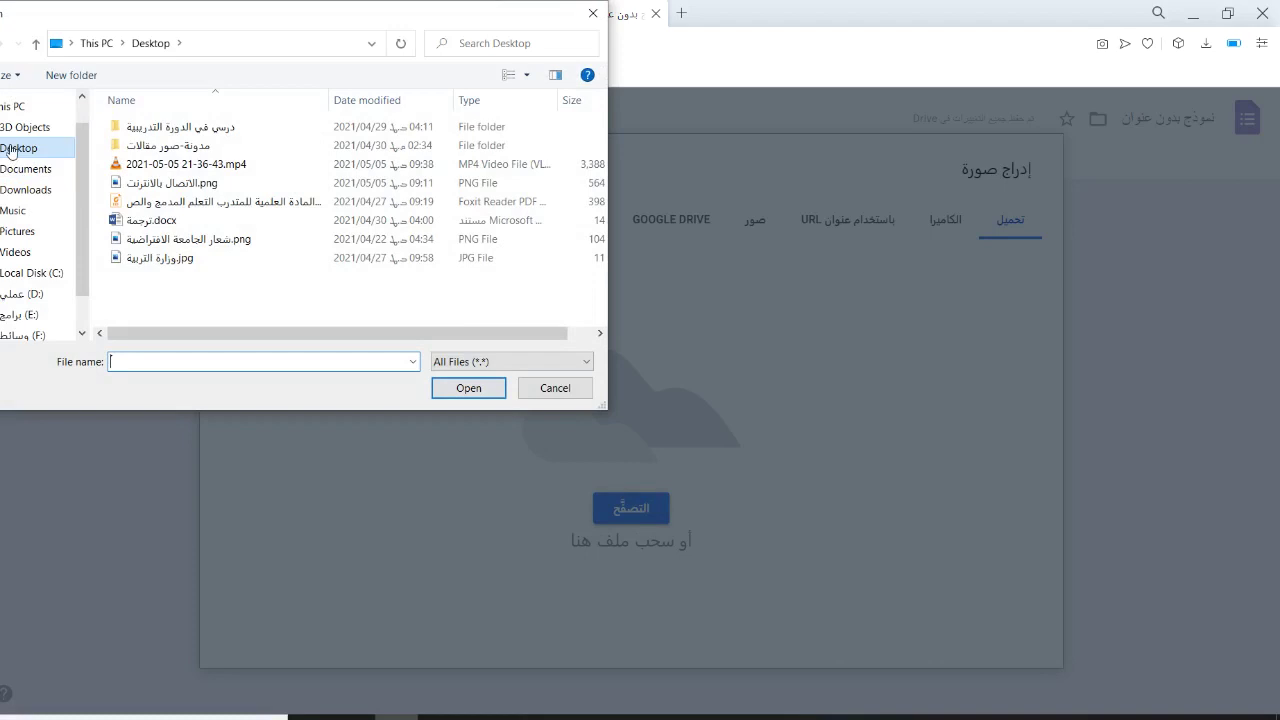
left_click(197, 182)
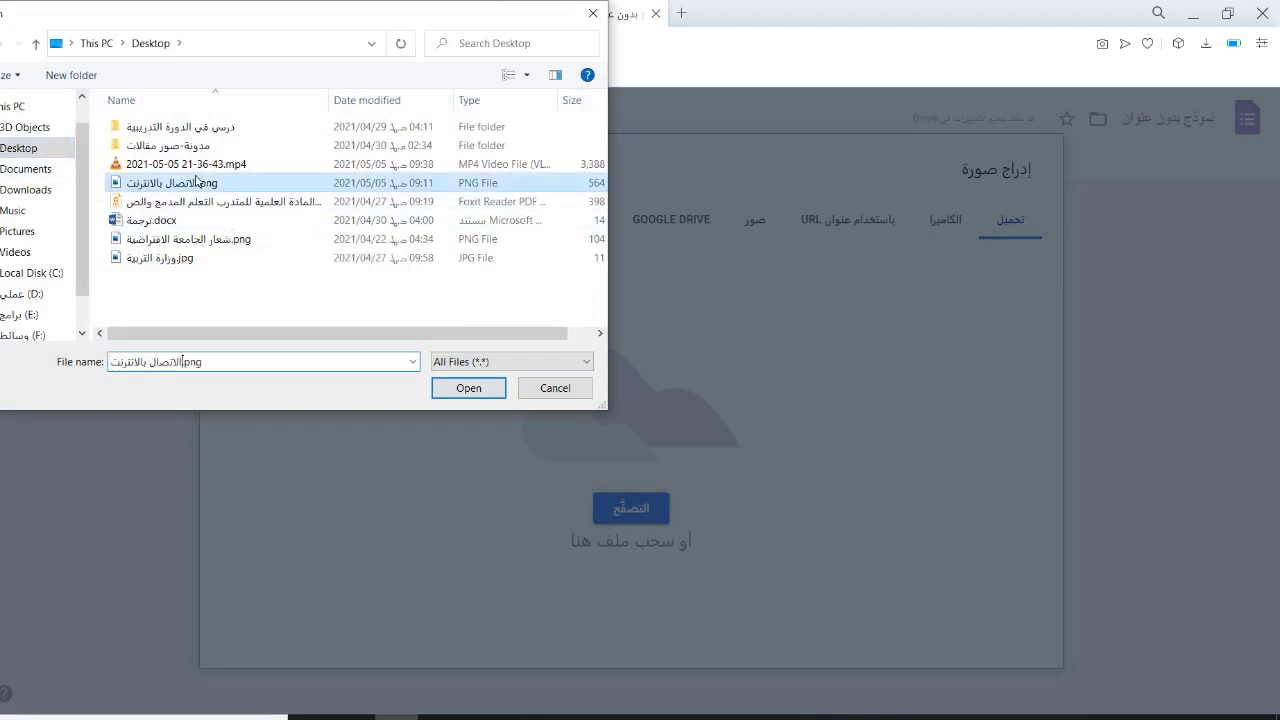
left_click(460, 390)
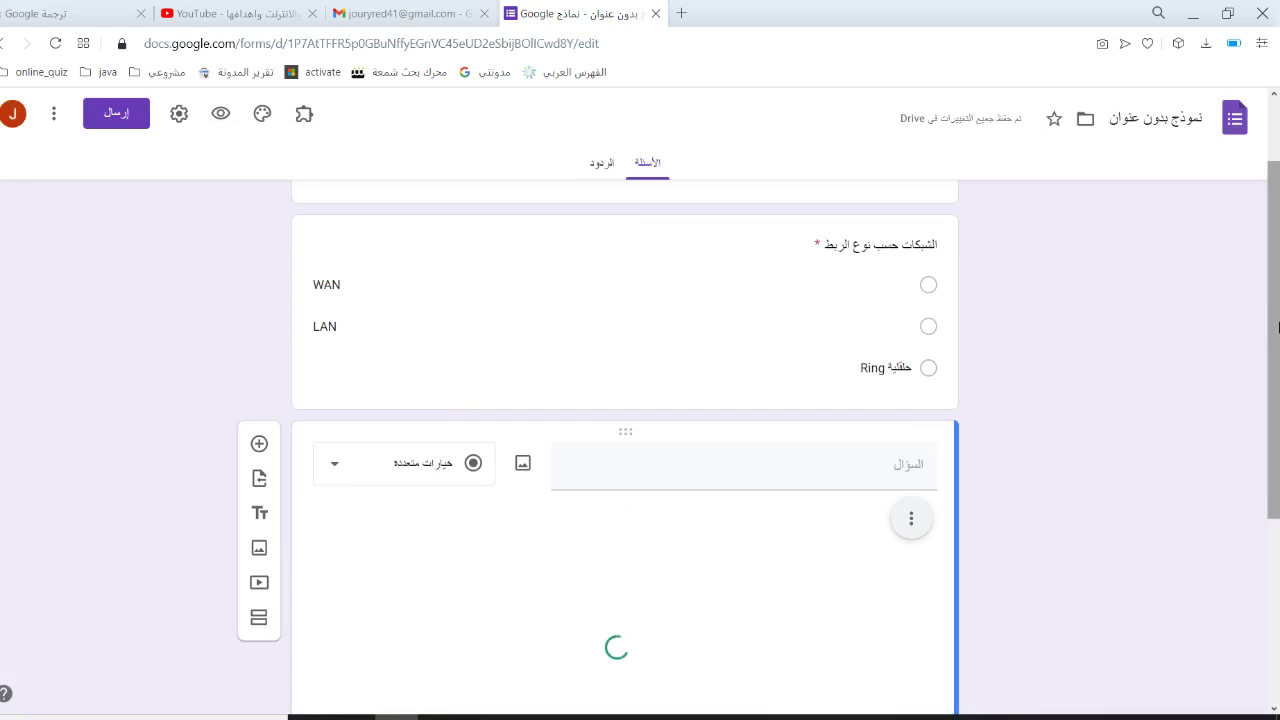
Step: Set the second question's text to "ما مستلزمات الاتصال بالانترنت؟"
scroll(1250, 440, "down", 3)
scroll(1249, 466, "up", 1)
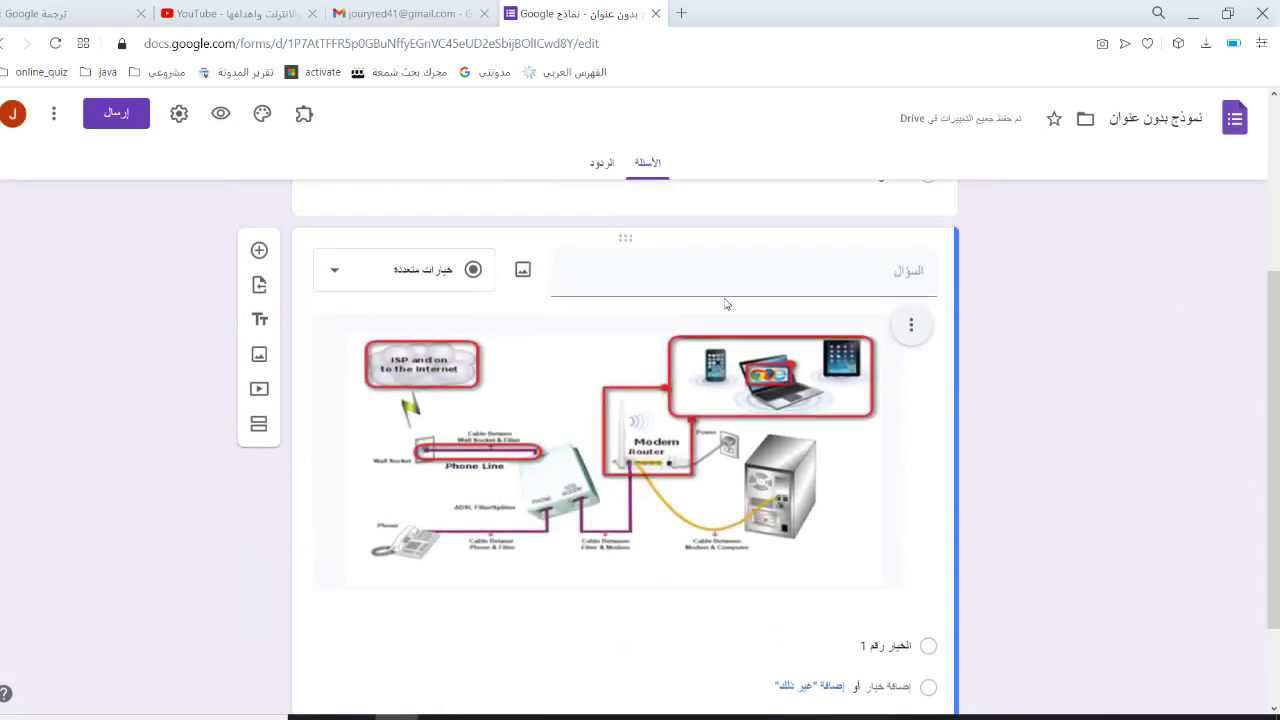
left_click(742, 285)
type("lh")
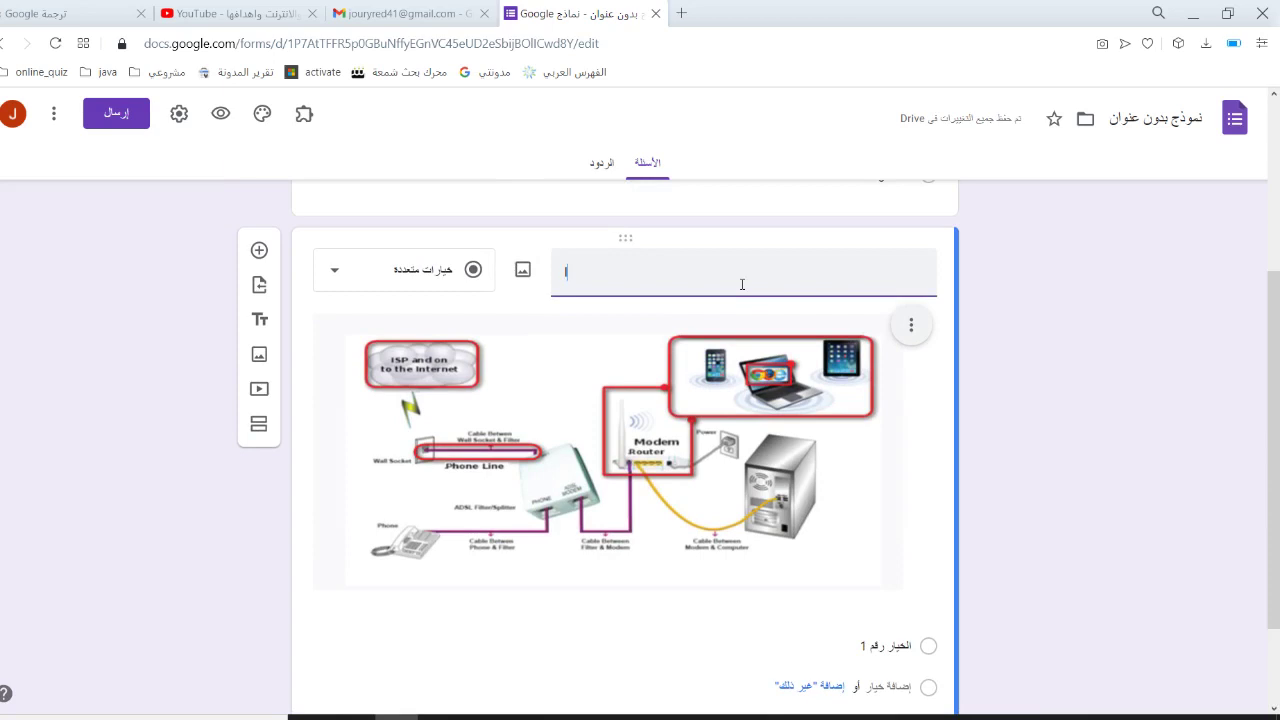
key("BackSpace")
key("BackSpace")
type("ما مستلزما")
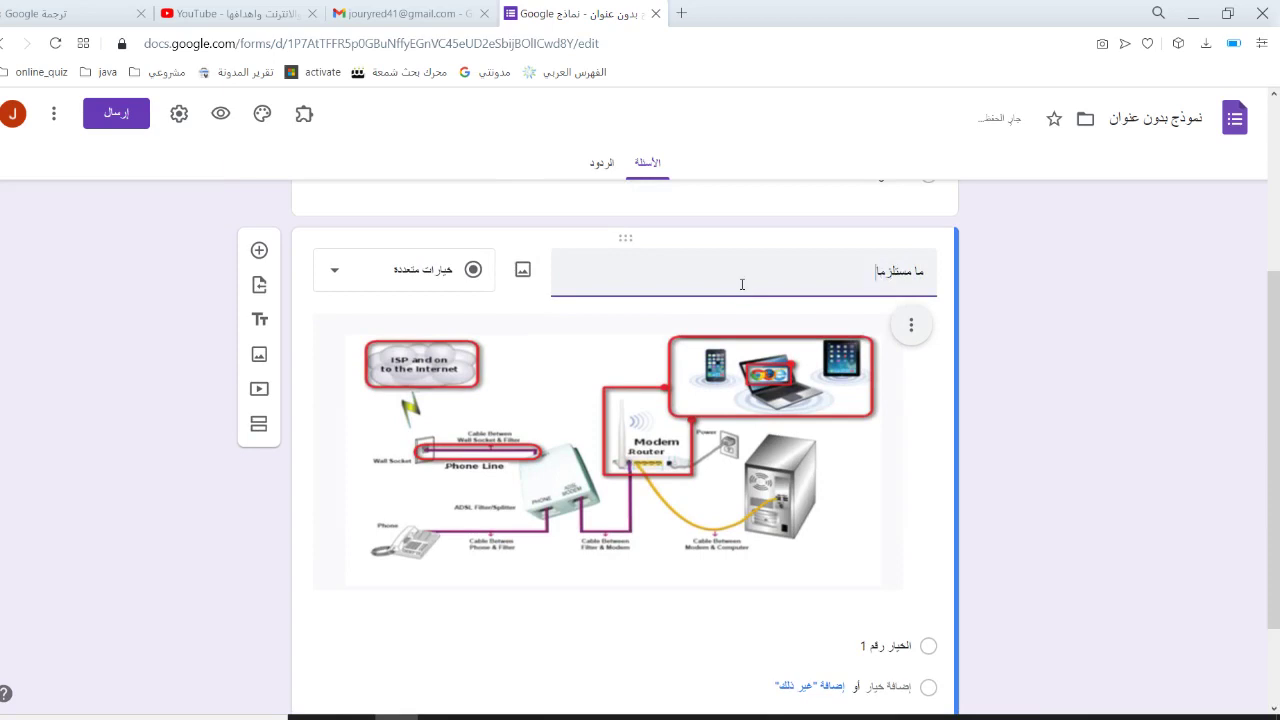
type("ت الاتصال ب")
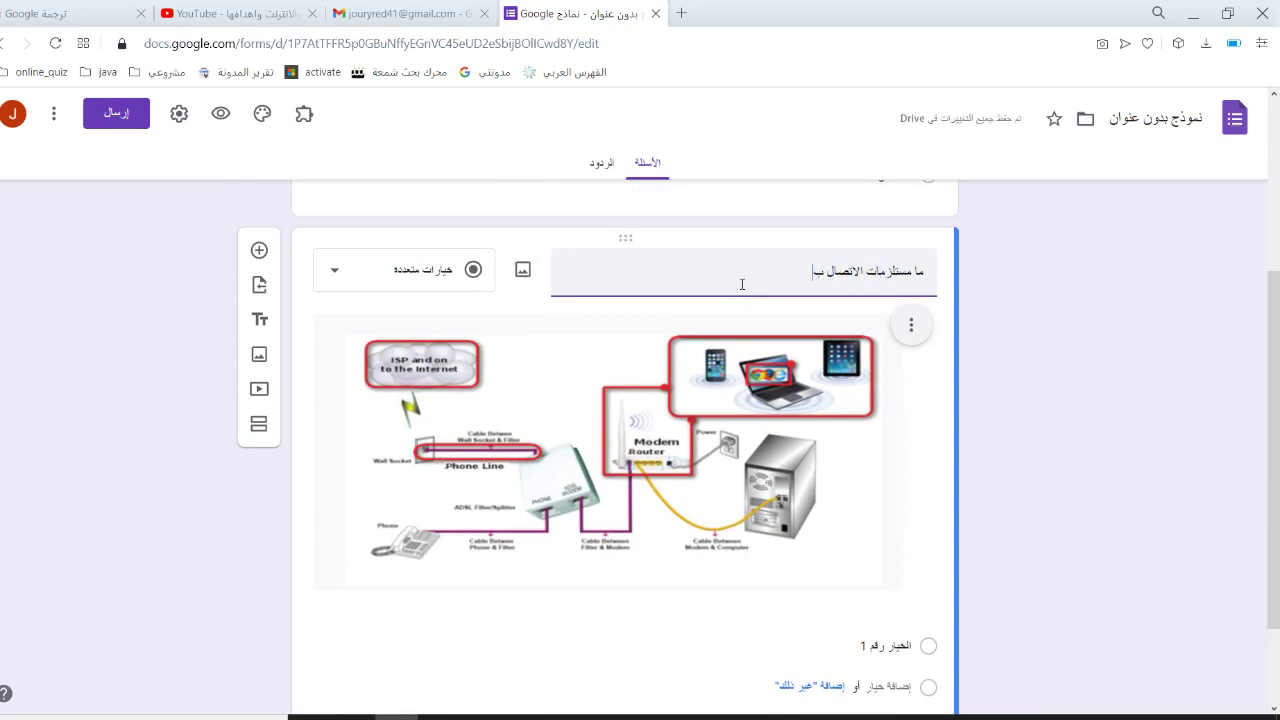
type("الانترنت؟")
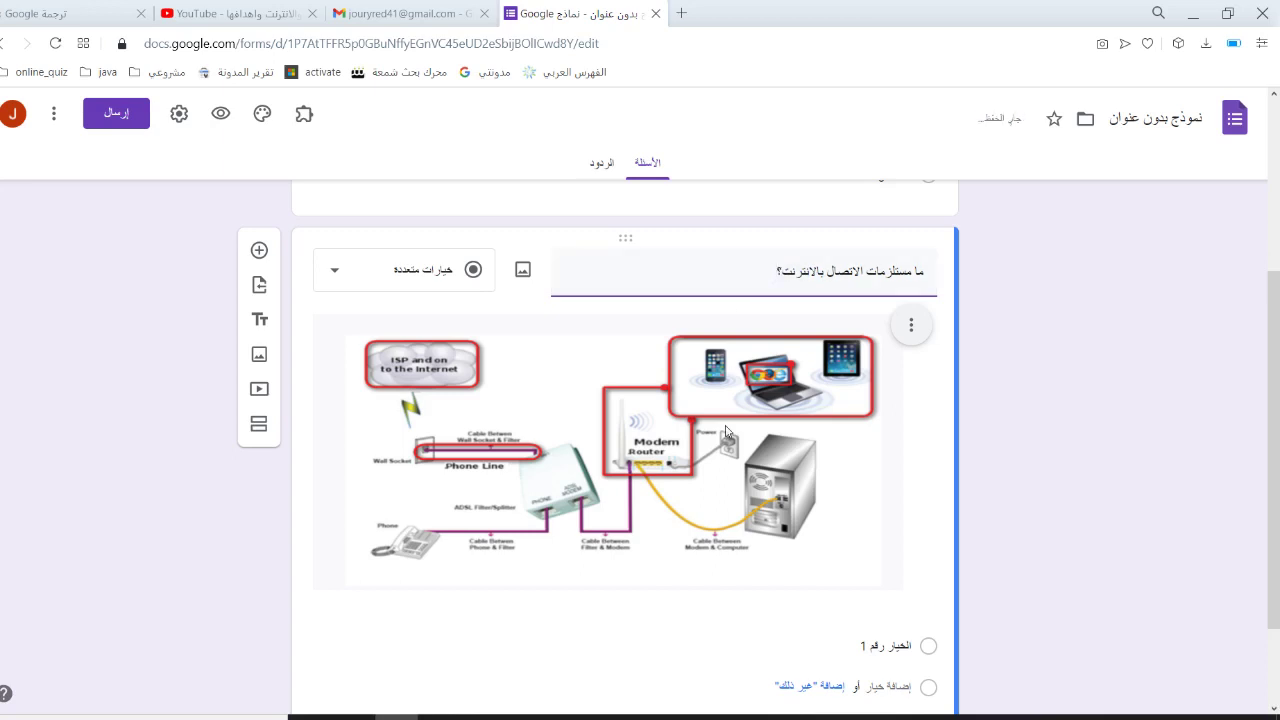
Step: Change the second question's type to short answer (إجابة قصيرة) and make answering it required
scroll(1272, 500, "down", 1)
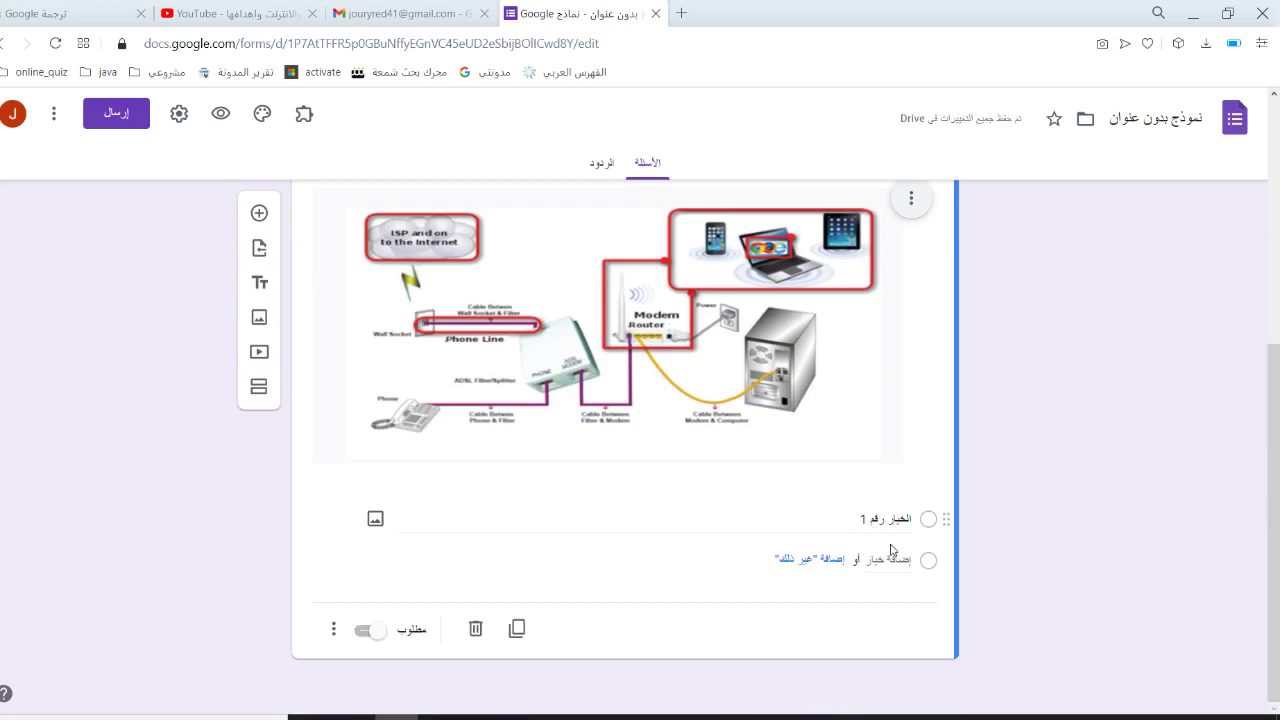
scroll(1272, 535, "up", 1)
scroll(1272, 535, "up", 4)
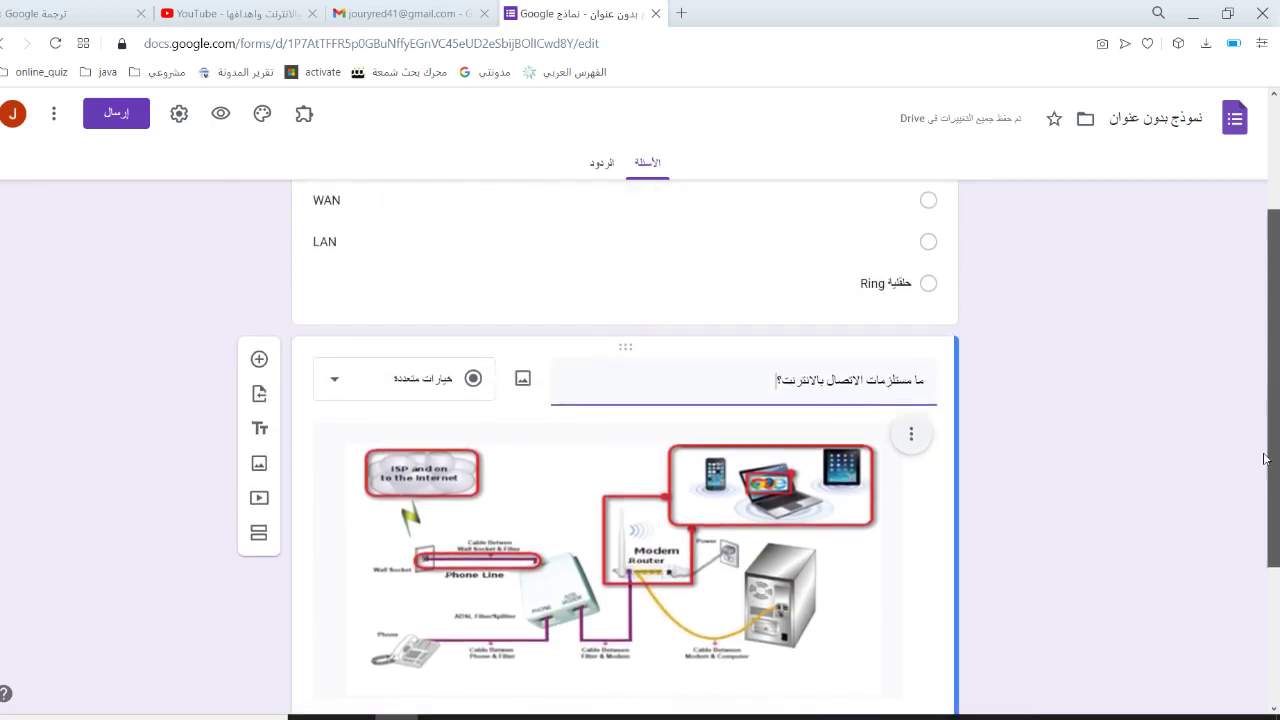
left_click(337, 391)
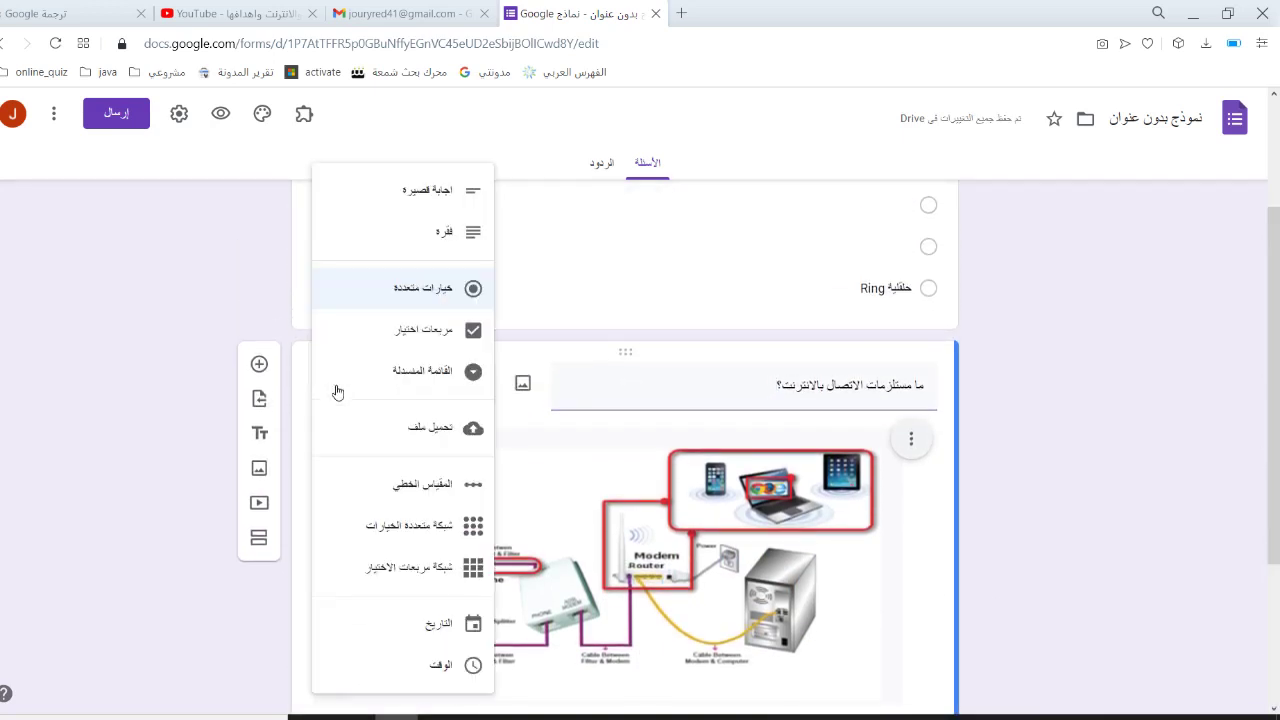
left_click(443, 207)
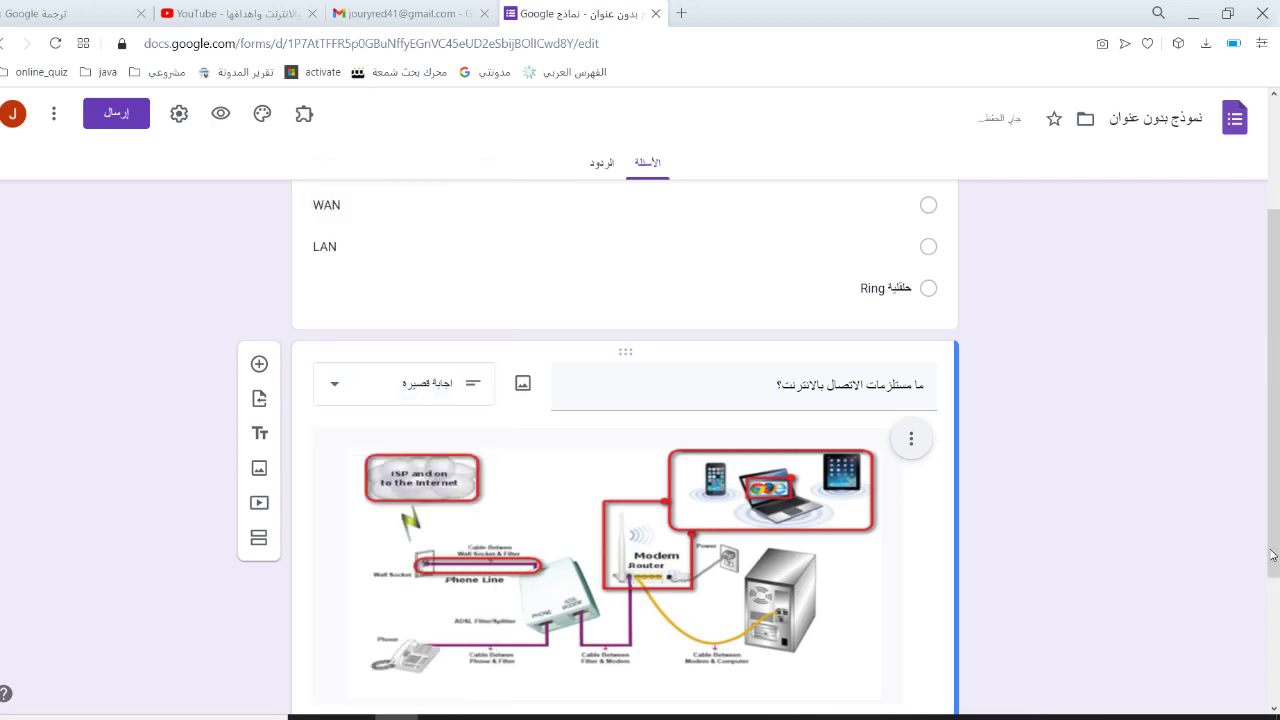
left_click_drag(1278, 498, 1267, 645)
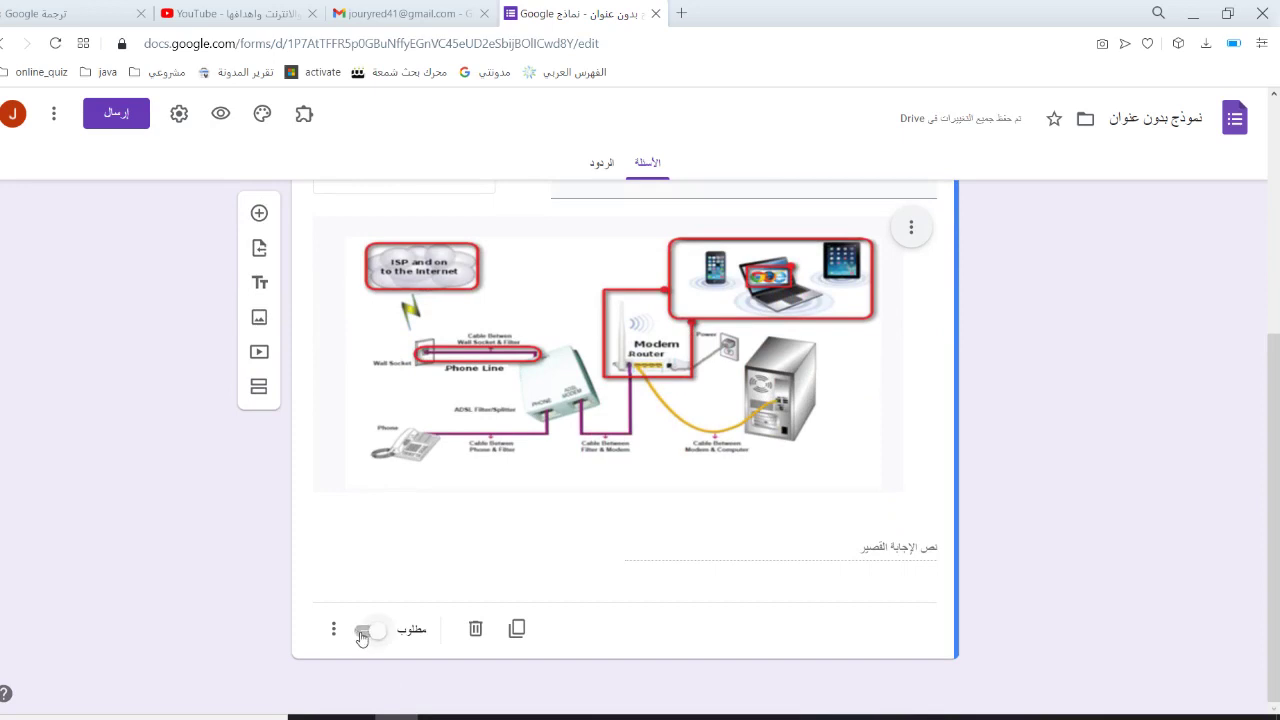
left_click(362, 634)
Step: Start adding a video to the form, and copy the share link of "أساسيات الحاسوب - مفهوم الشبكات والانترنت واهدافها" in the open YouTube page
left_click(258, 354)
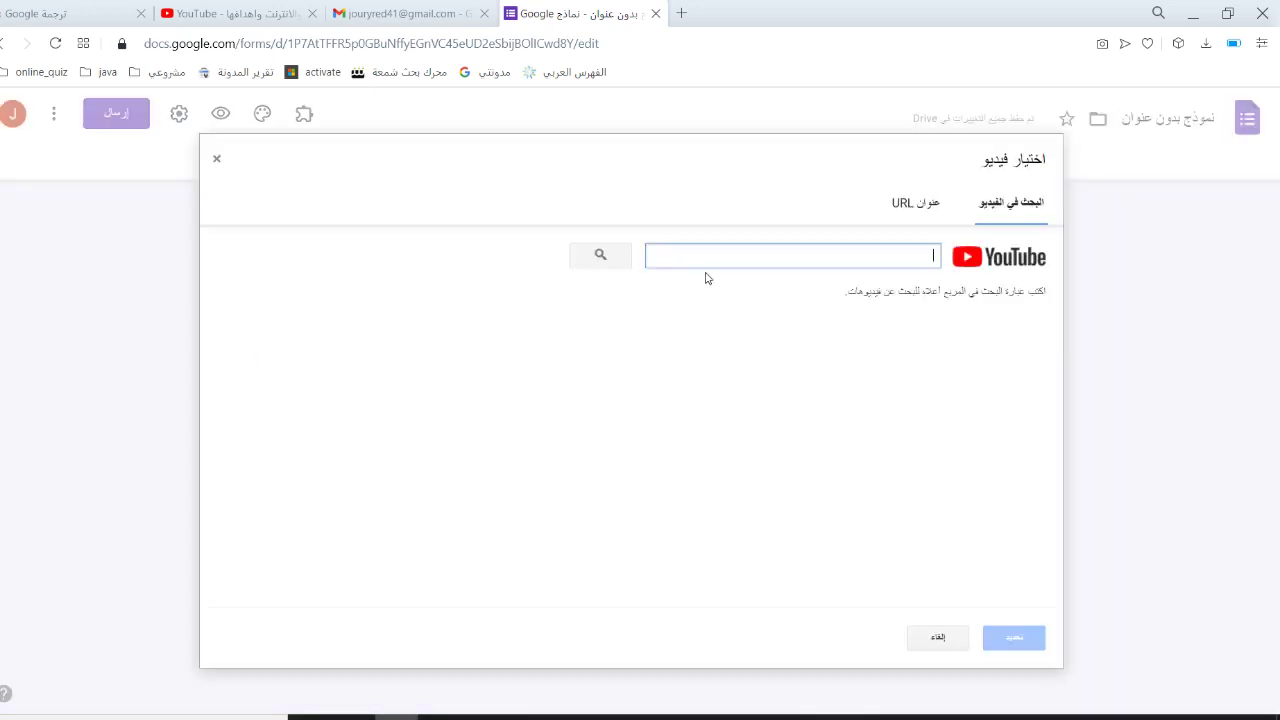
left_click(229, 8)
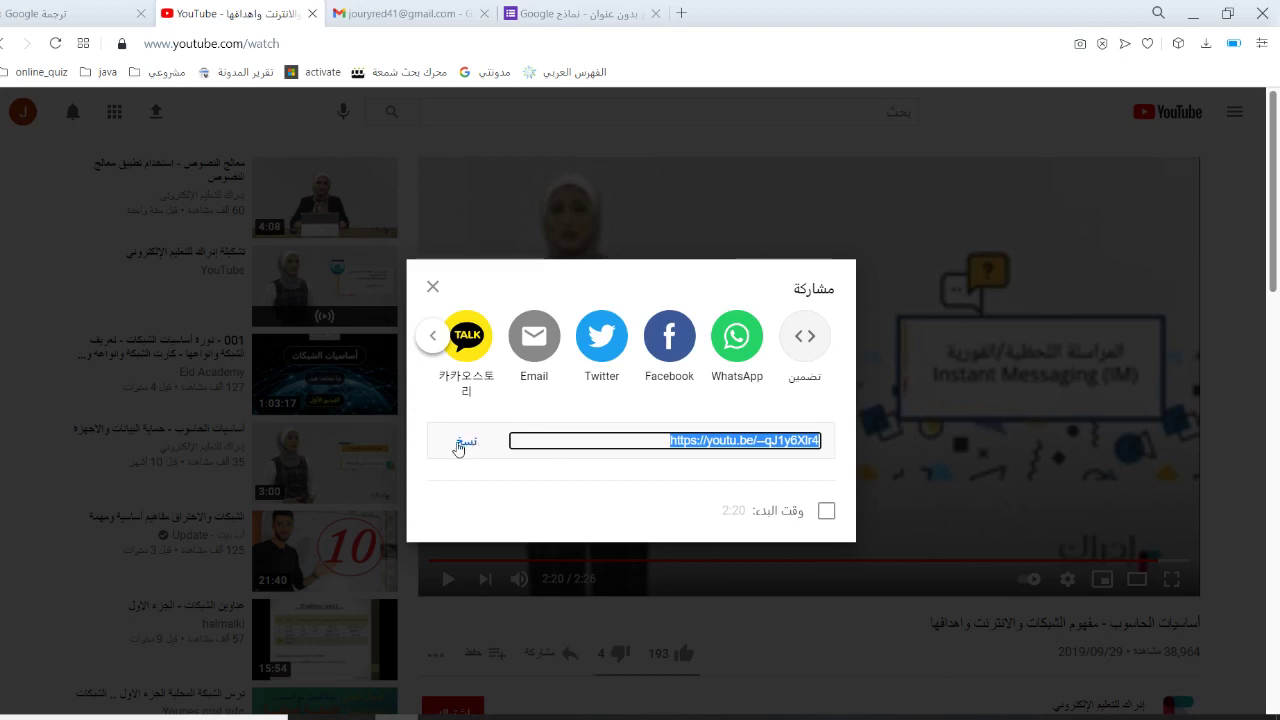
left_click(433, 287)
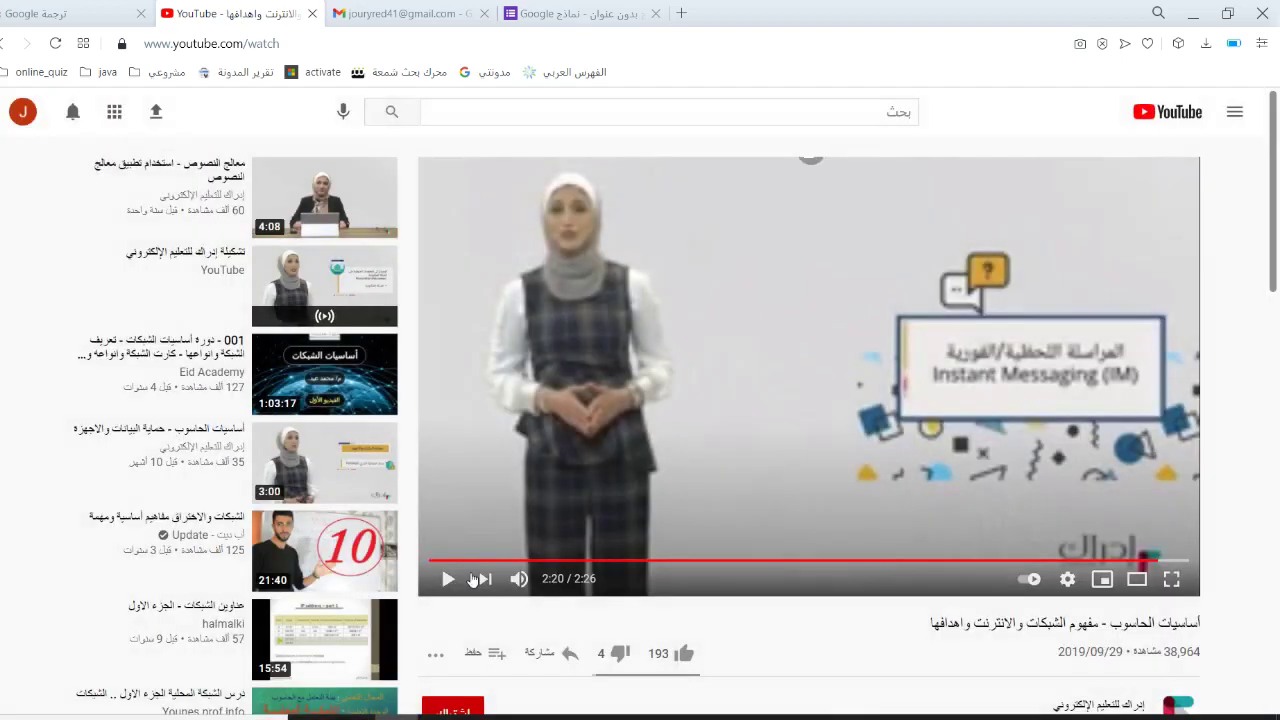
left_click(570, 653)
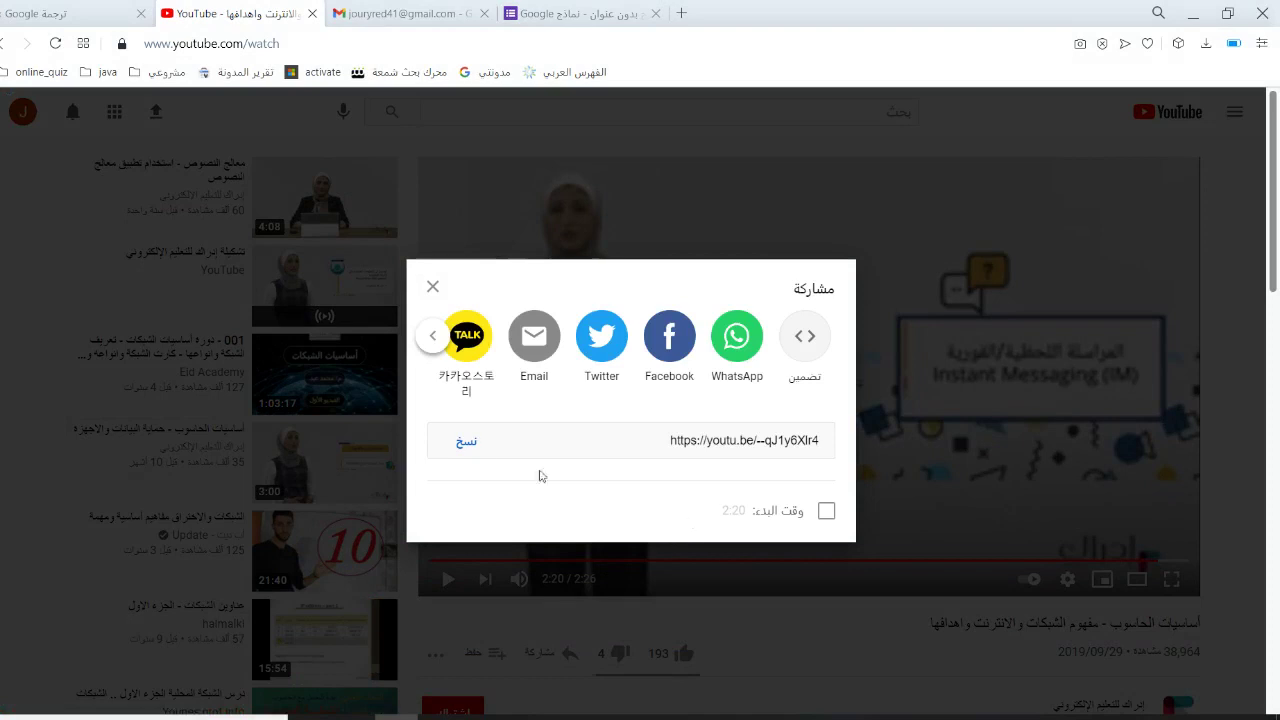
left_click(478, 446)
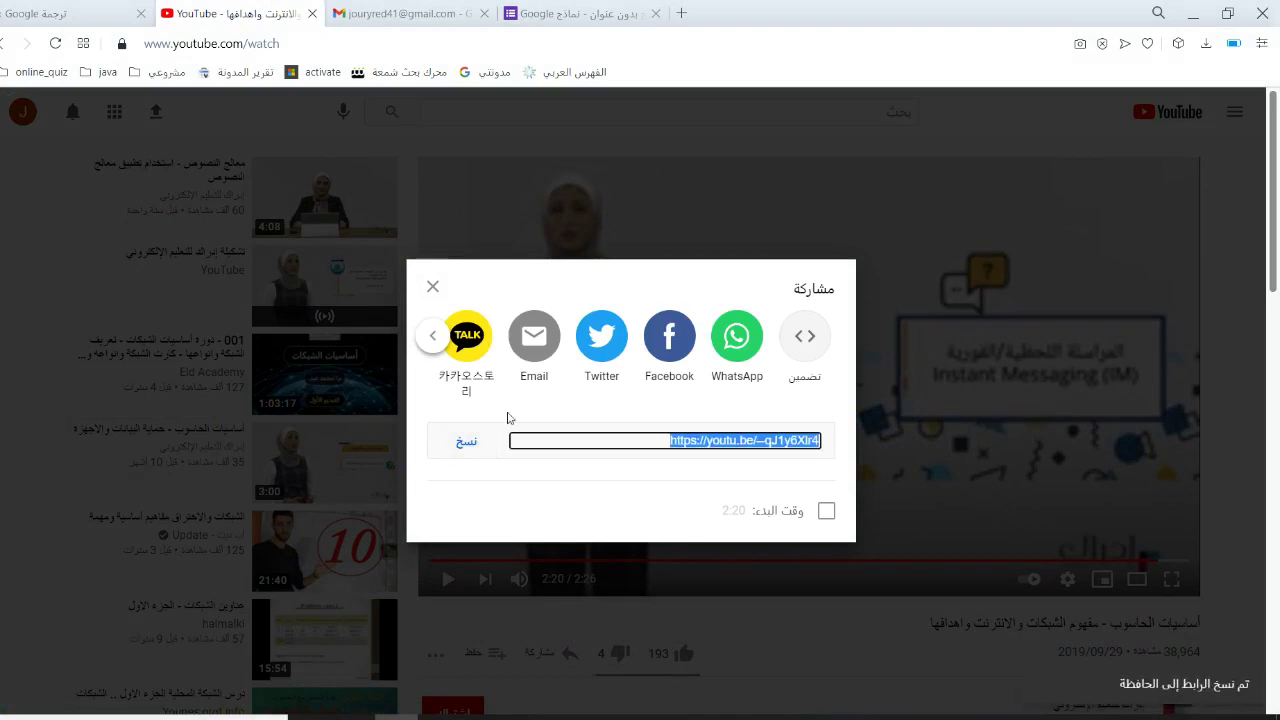
Step: Return to the form, find the YouTube video with the copied share link, and insert "أساسيات الحاسوب - مفهوم الشبكات والانترنت واهدافها" into it
left_click(565, 24)
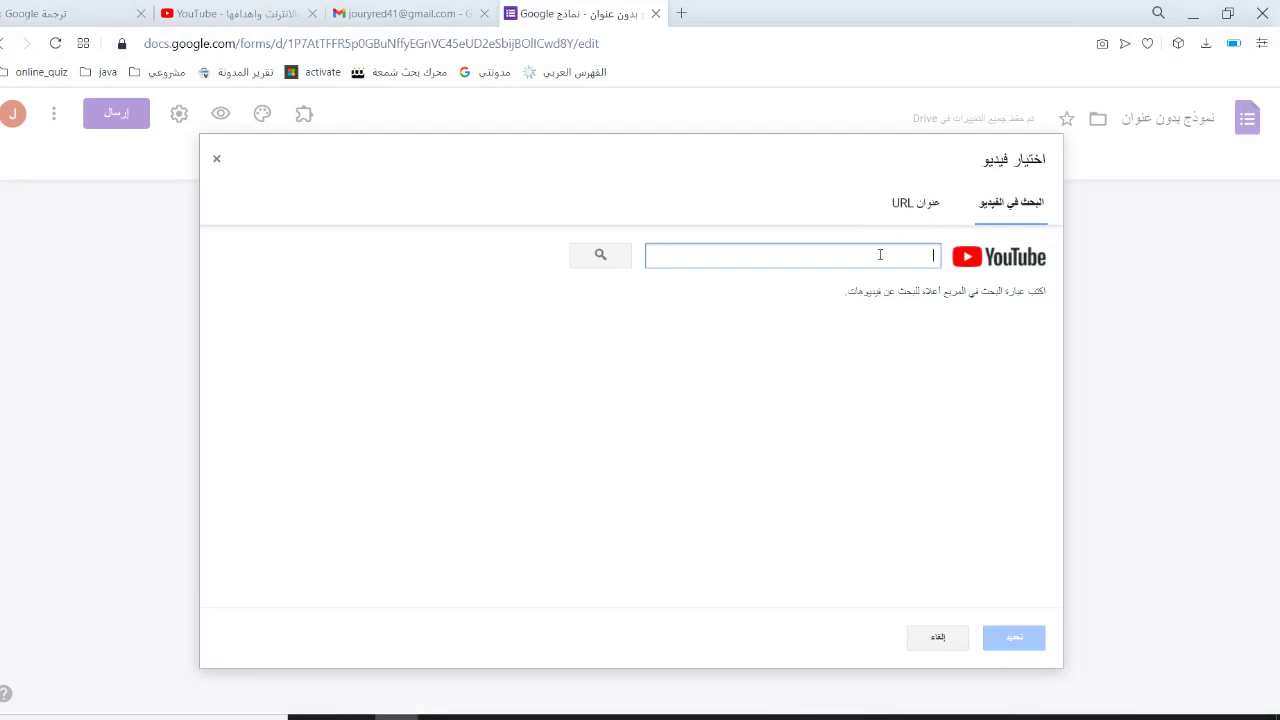
key("ctrl+v")
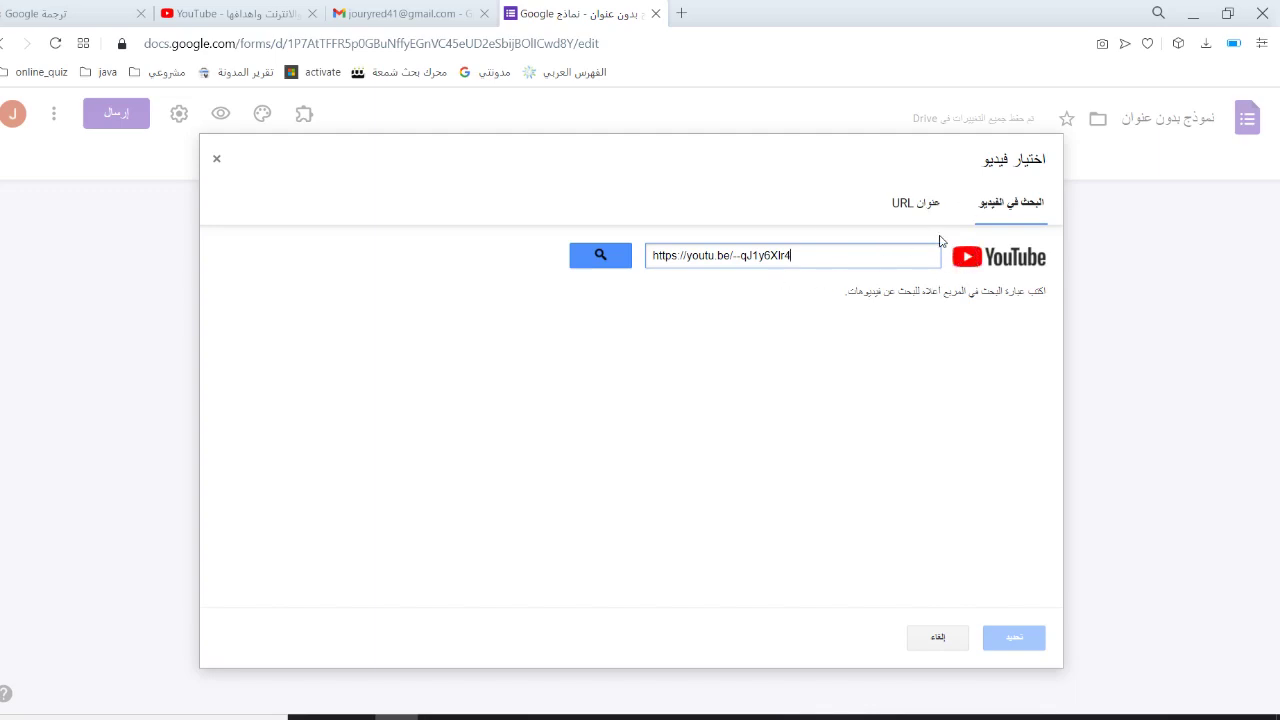
left_click(918, 216)
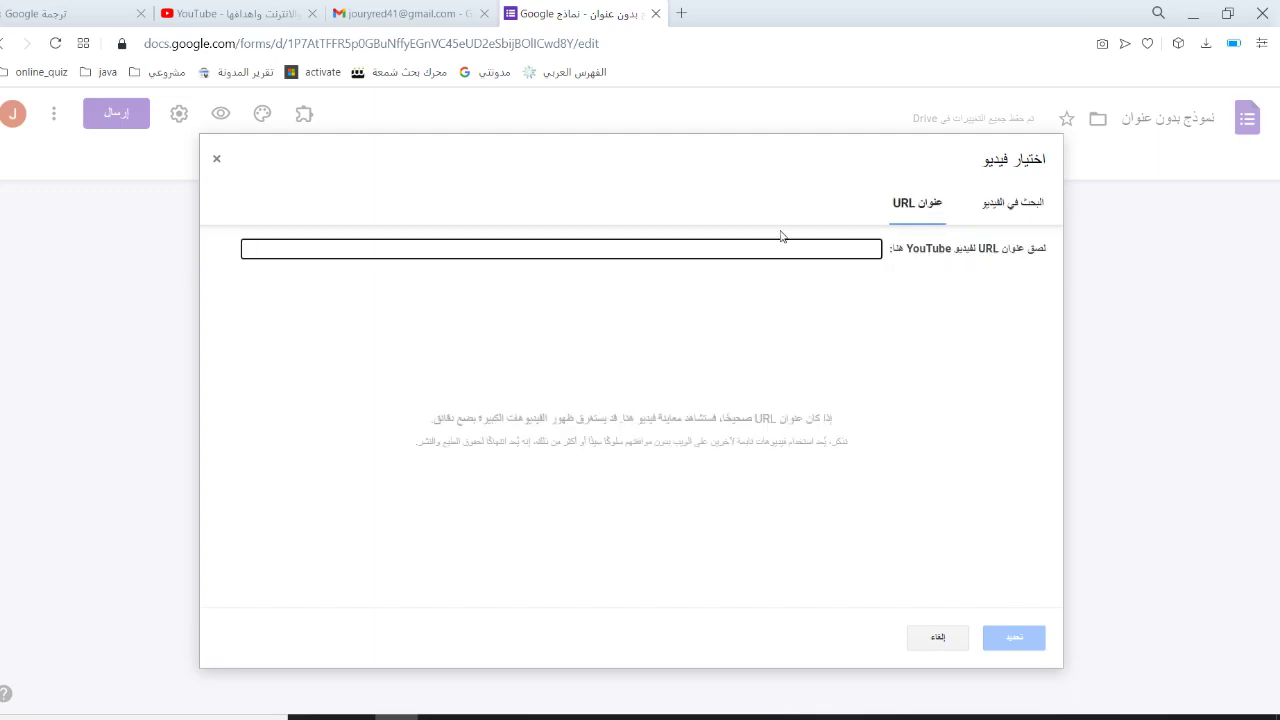
left_click(1008, 217)
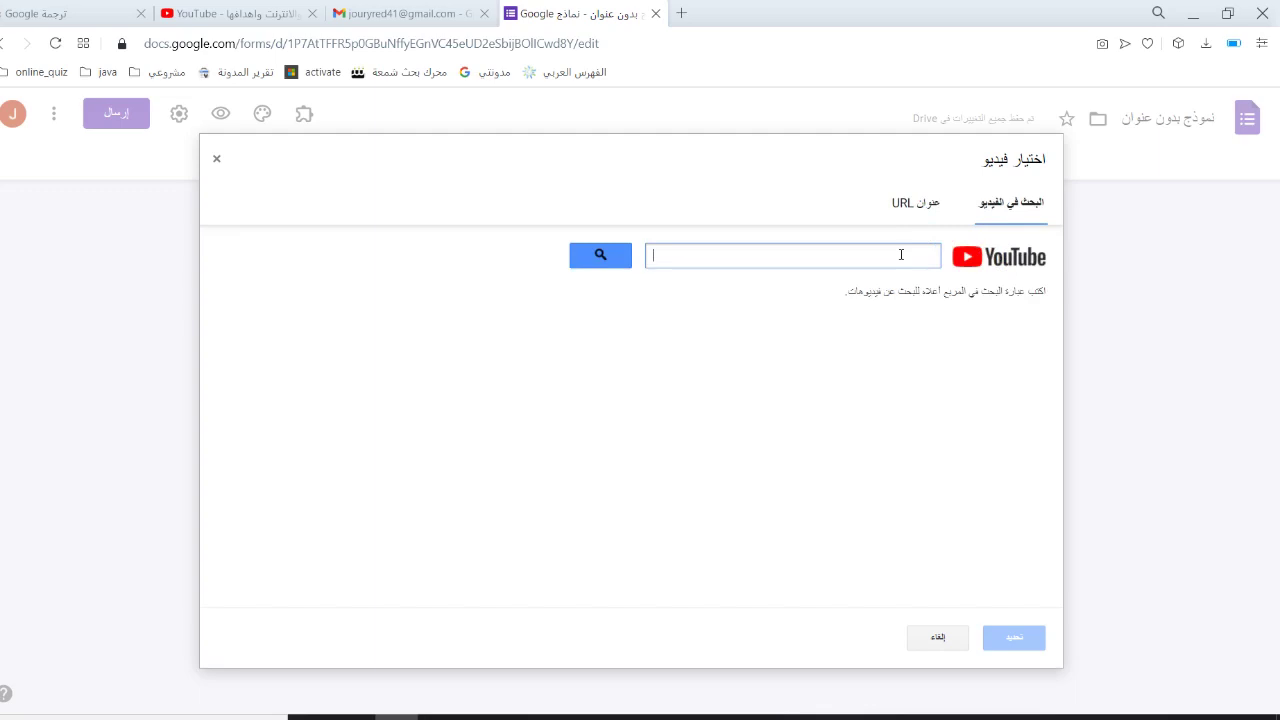
key("ctrl+v")
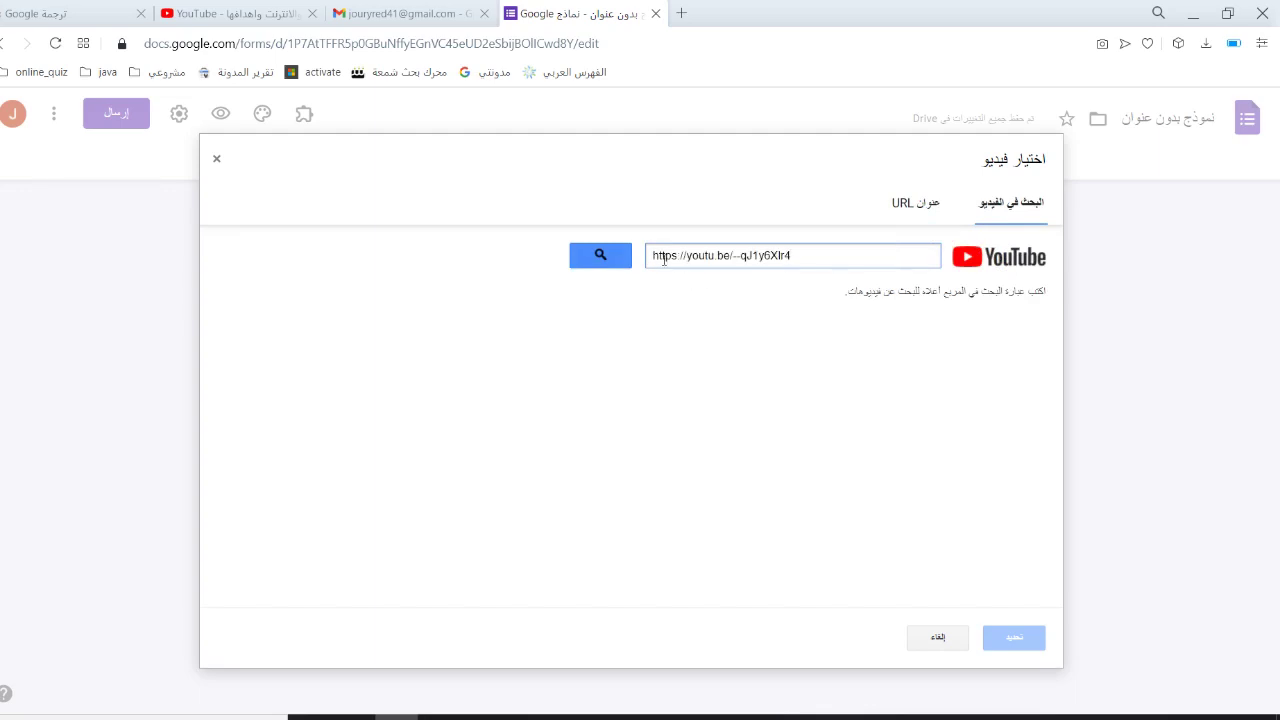
left_click(626, 257)
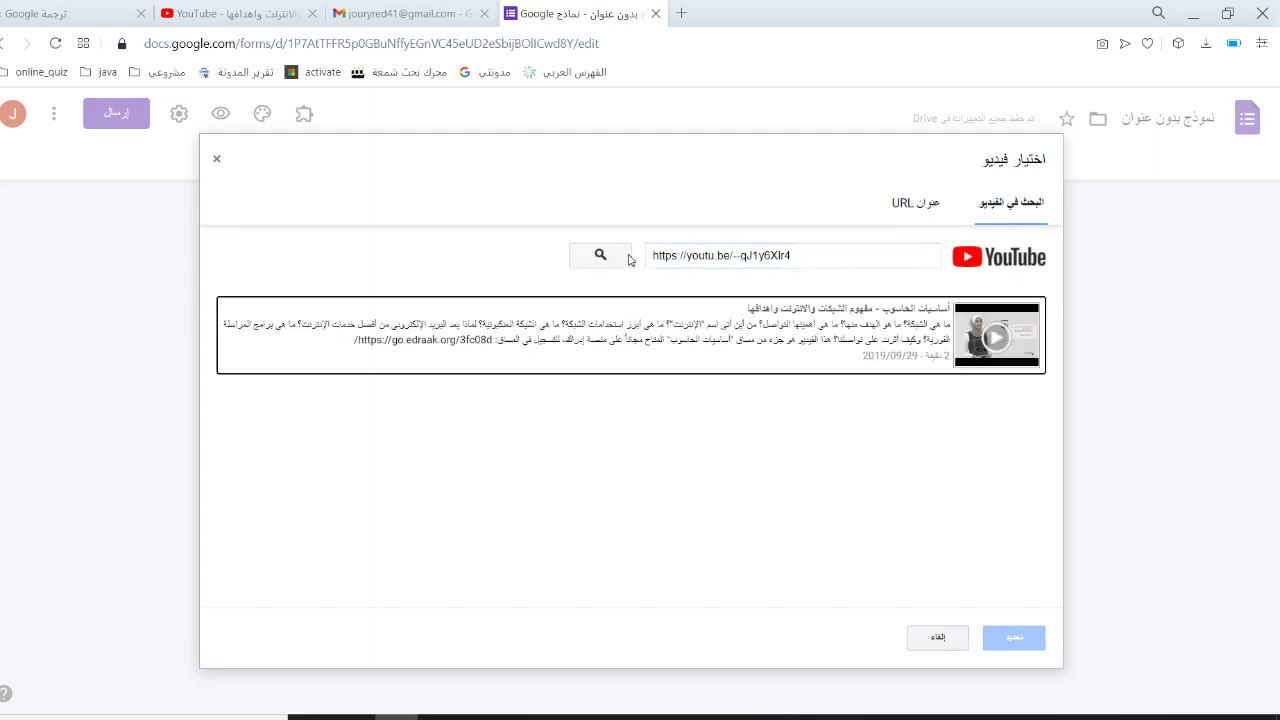
left_click(714, 349)
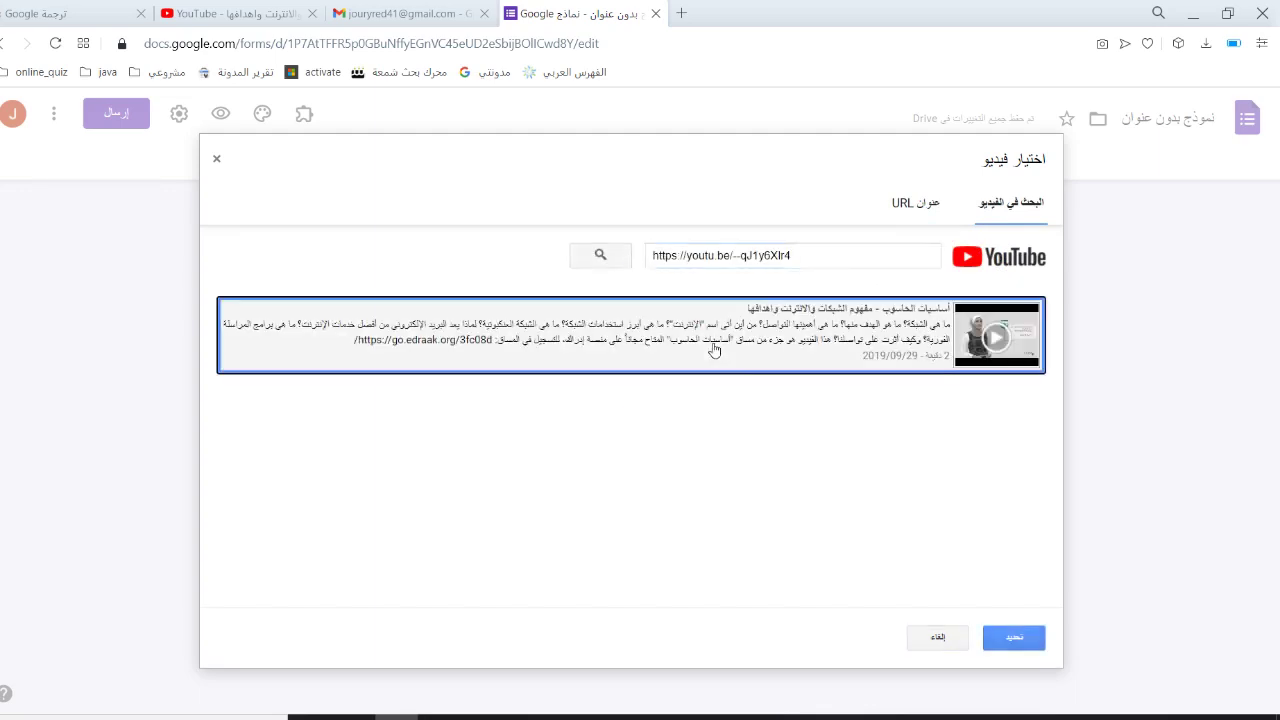
left_click(1014, 638)
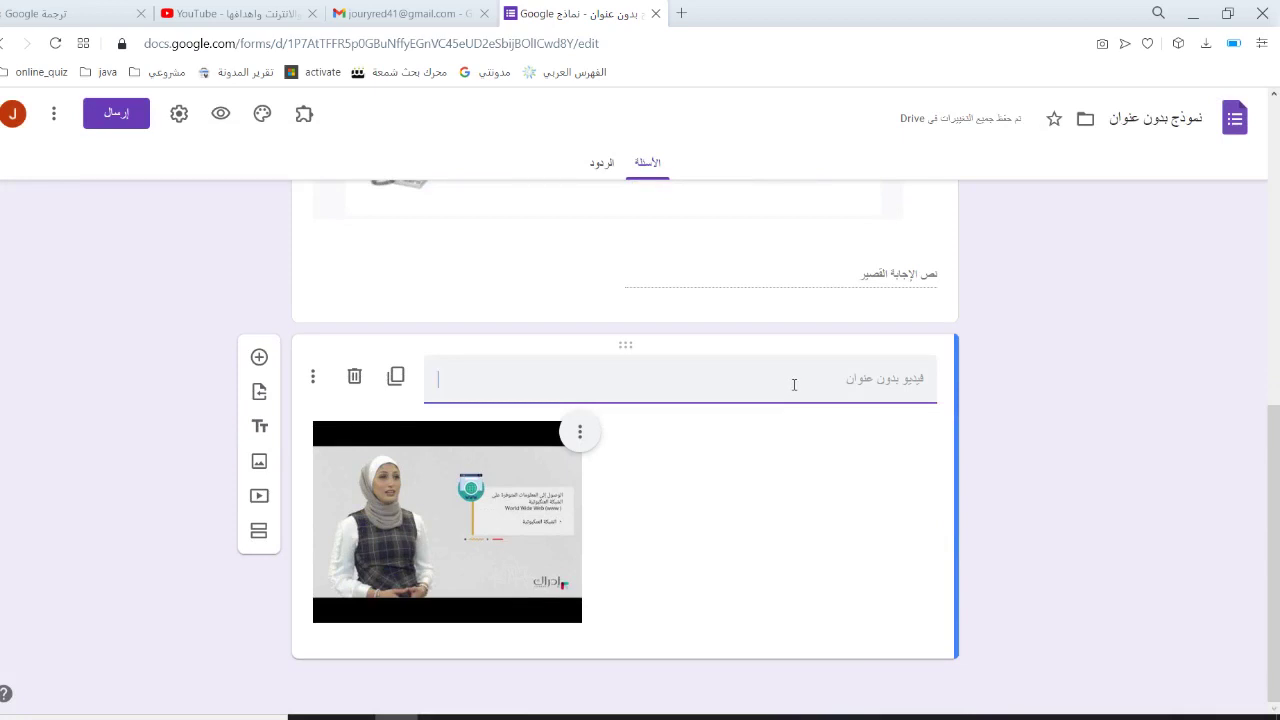
Step: Title the inserted video "الشبكات-أنواعها، خدمات شبكة الانترنت"
type("الشبك")
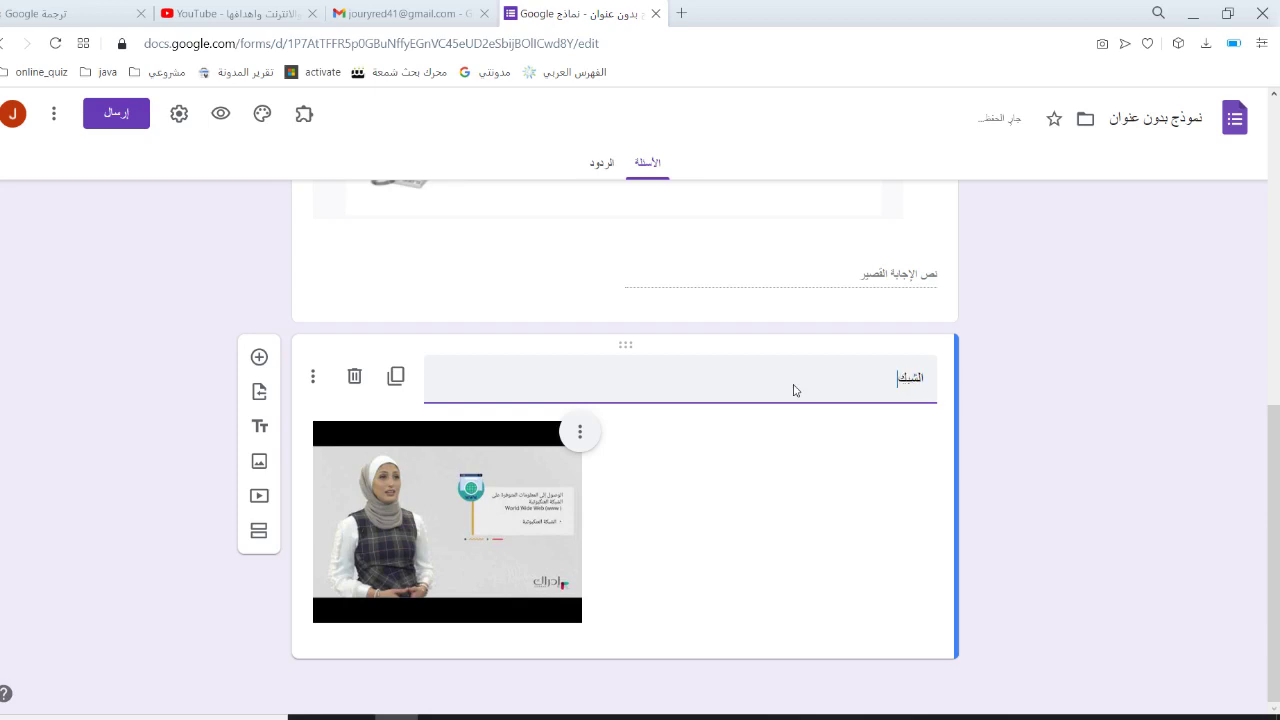
type("ات-أنواعها، خدمات الانت")
key("BackSpace")
key("BackSpace")
key("BackSpace")
type("شبكة الانت")
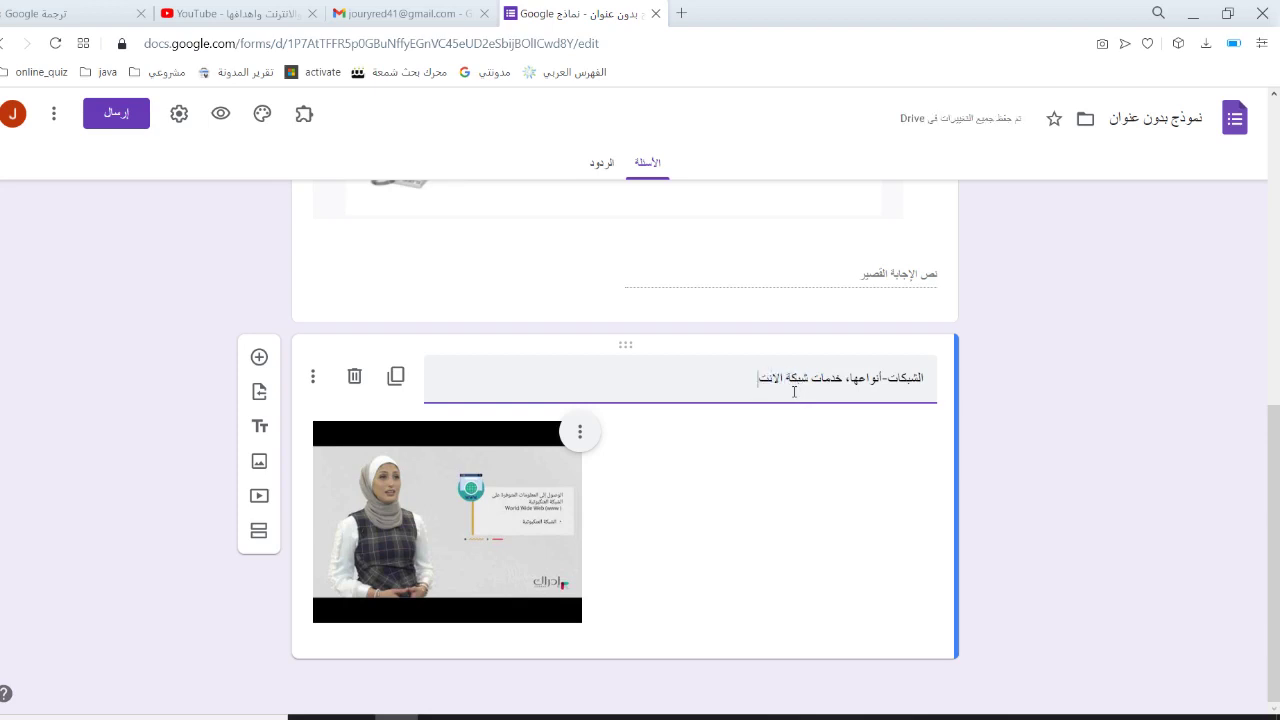
type("رنت")
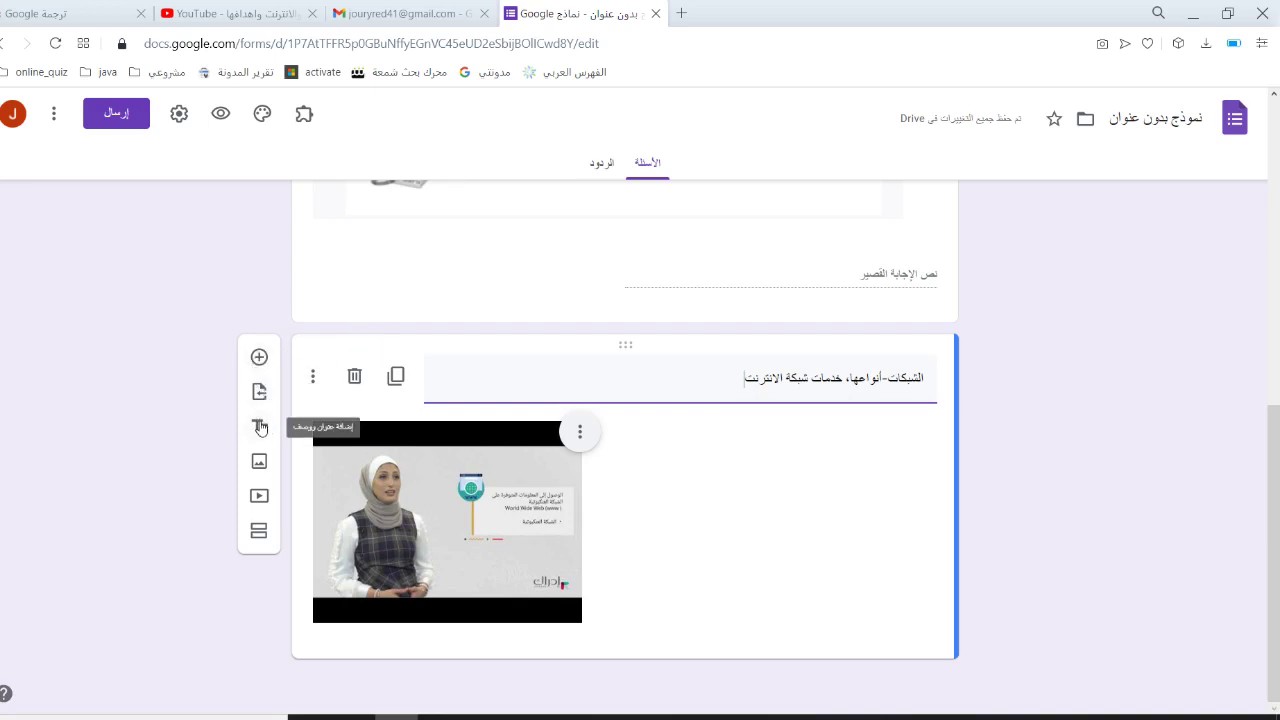
Step: Add a new question below the video, and align the video to the centre (محاذاة للوسط)
left_click(259, 359)
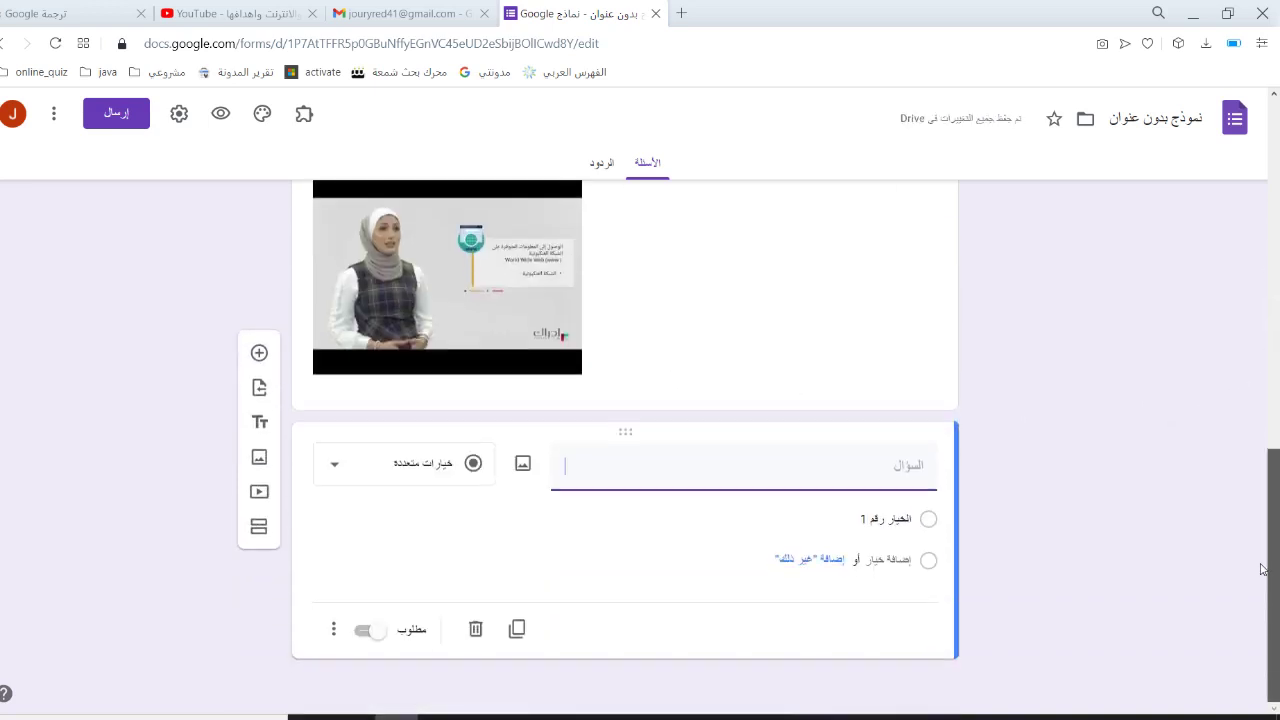
scroll(1251, 531, "up", 2)
left_click(827, 454)
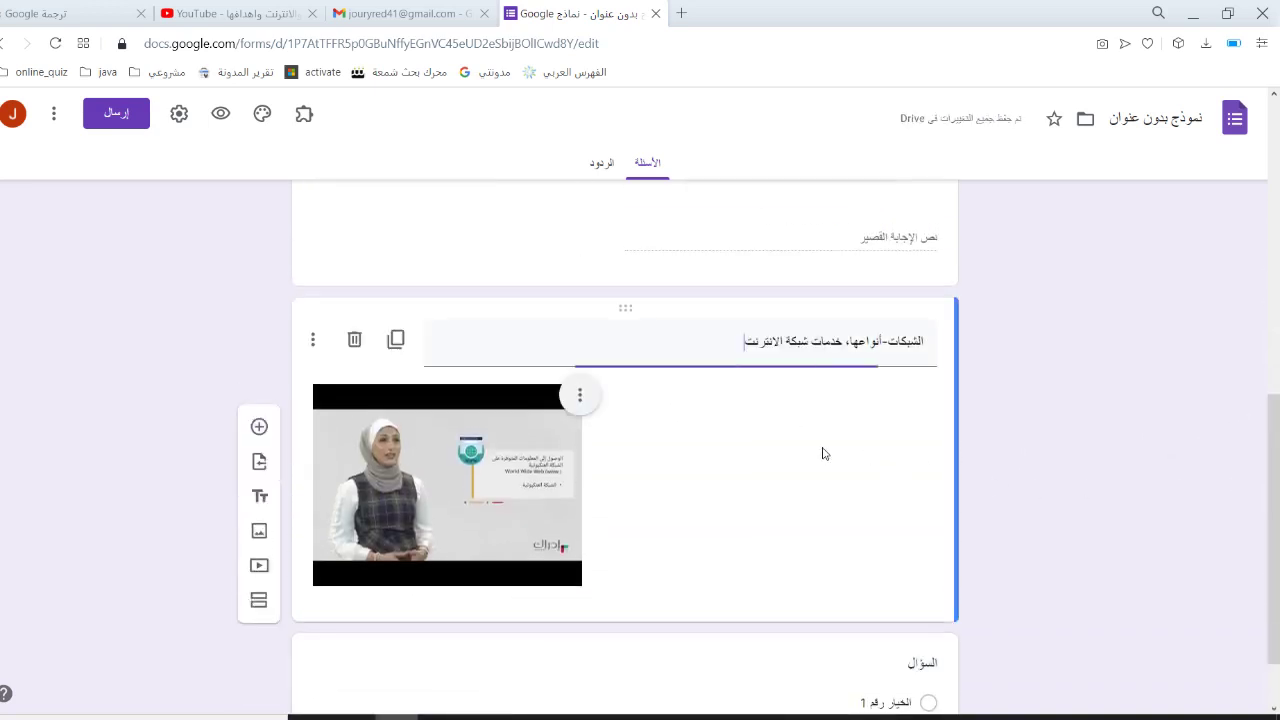
left_click(314, 342)
left_click(717, 524)
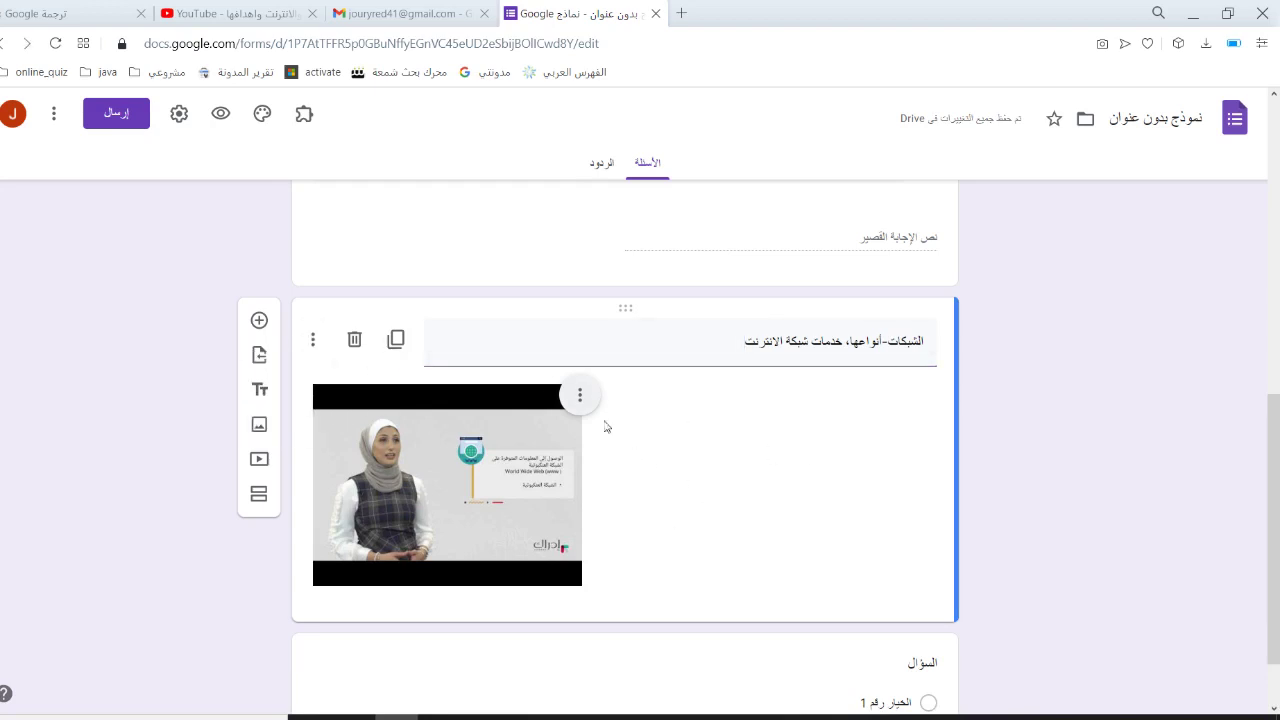
left_click(580, 395)
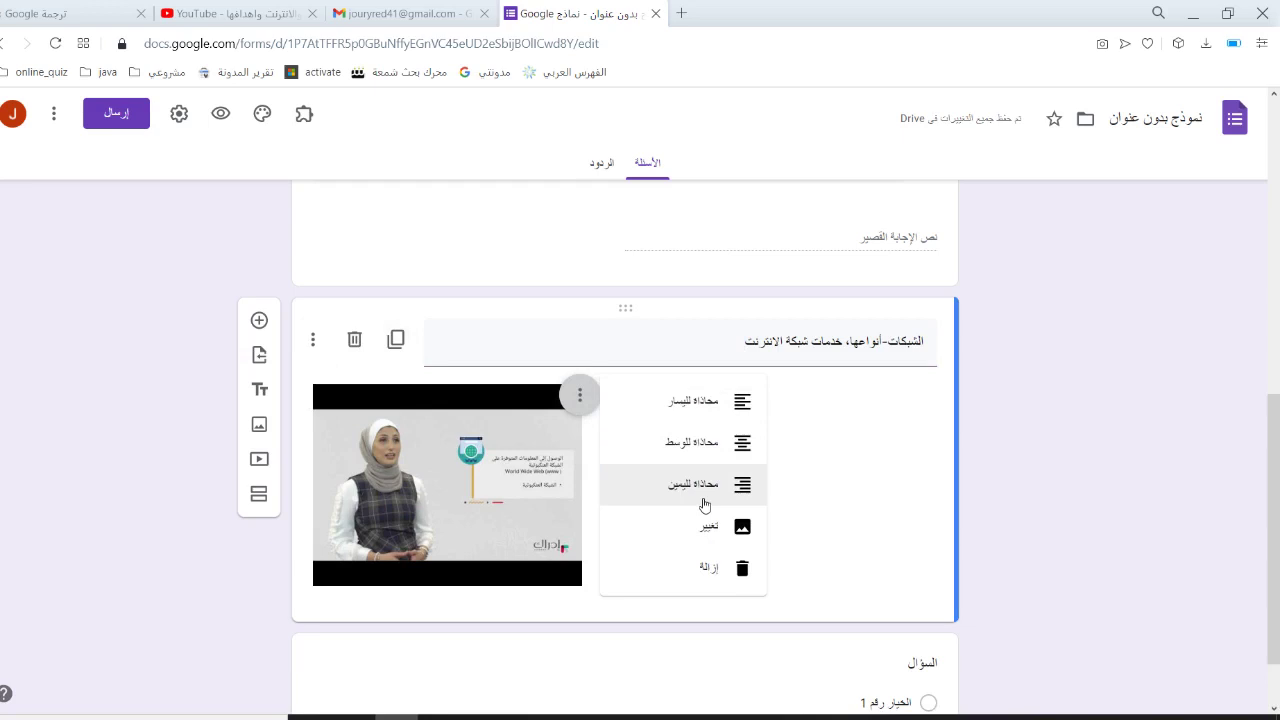
left_click(878, 470)
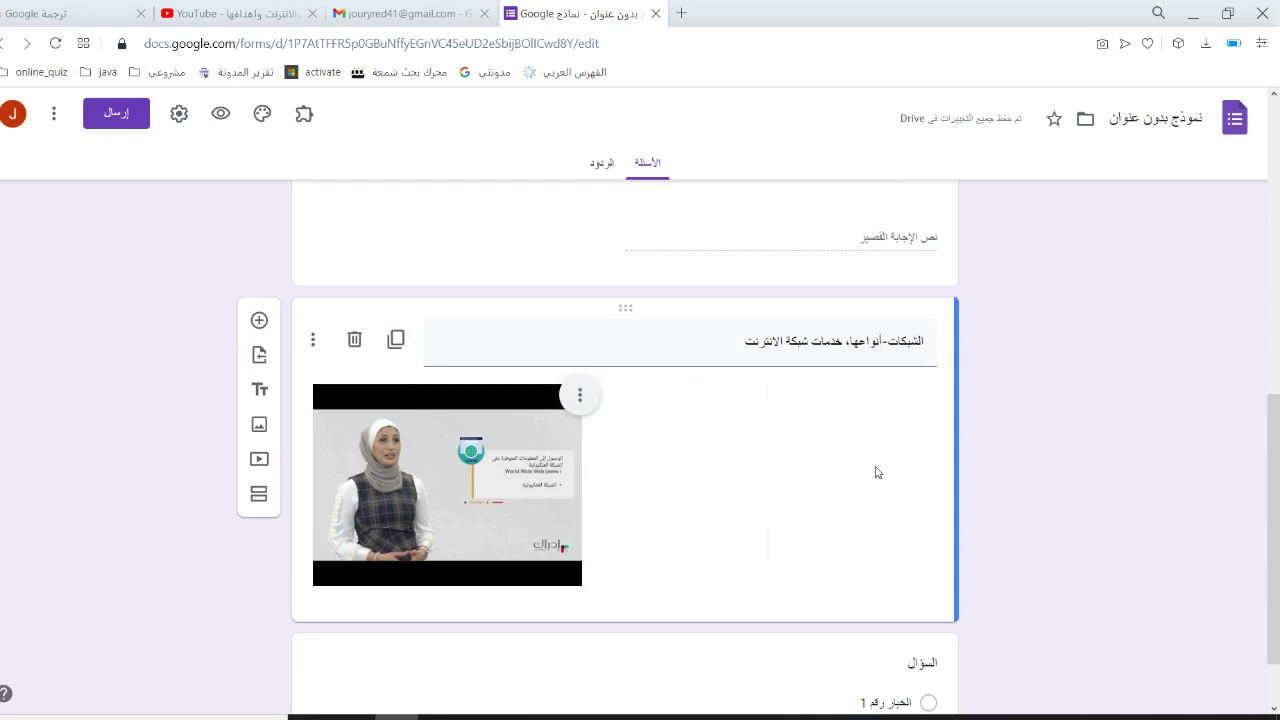
left_click(578, 396)
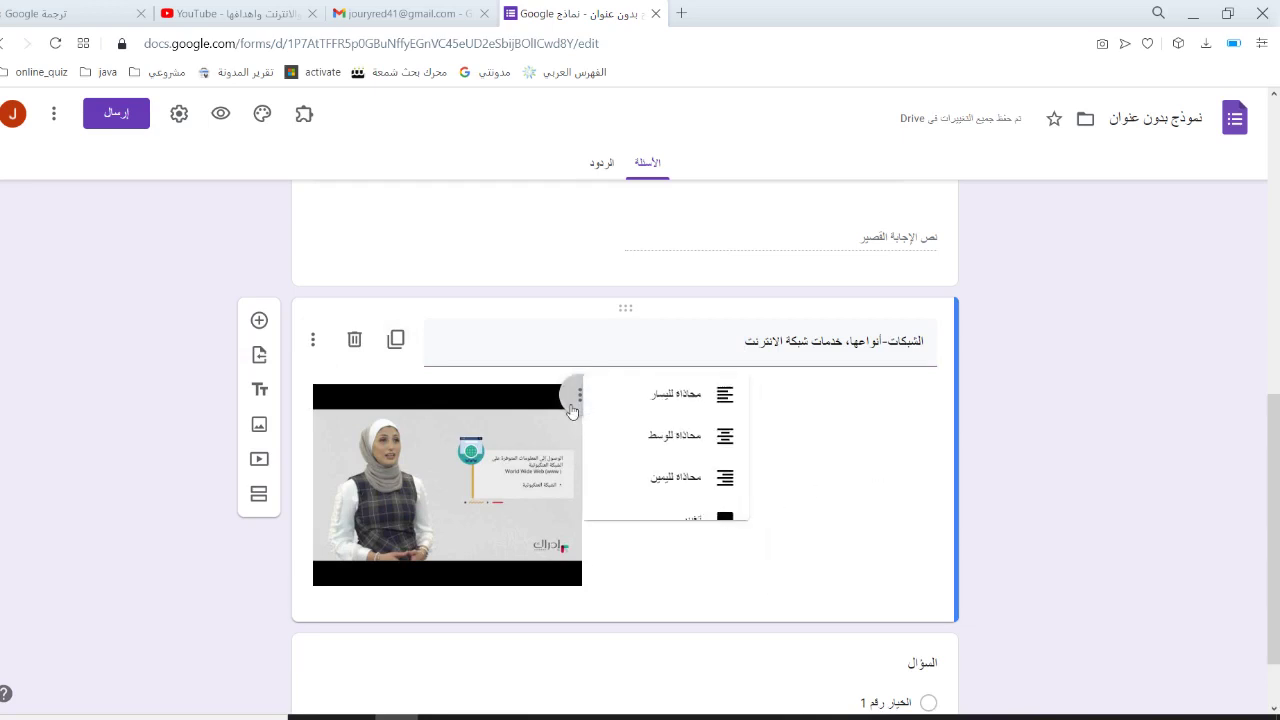
left_click(648, 450)
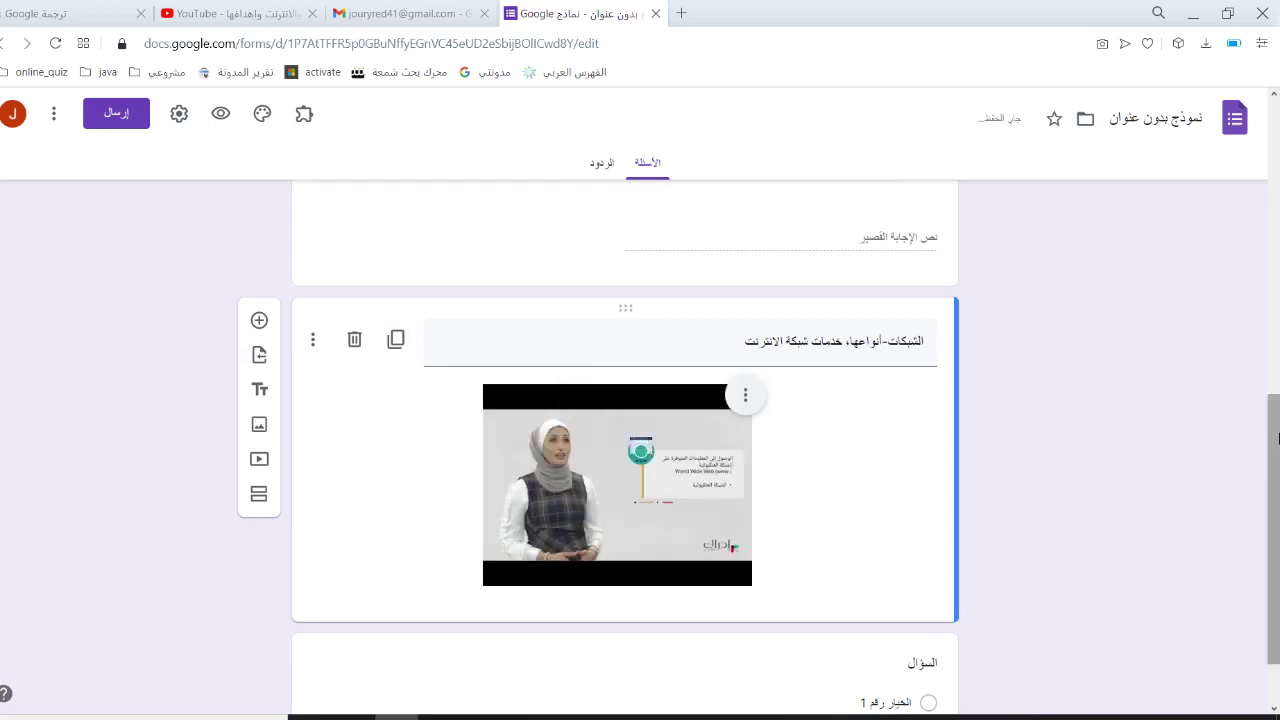
Step: Make the new question below the video a required short-answer (إجابة قصيرة) question reading "ما أنواع الشبكة التي ذكرت في المقطع؟"
scroll(1268, 521, "down", 1)
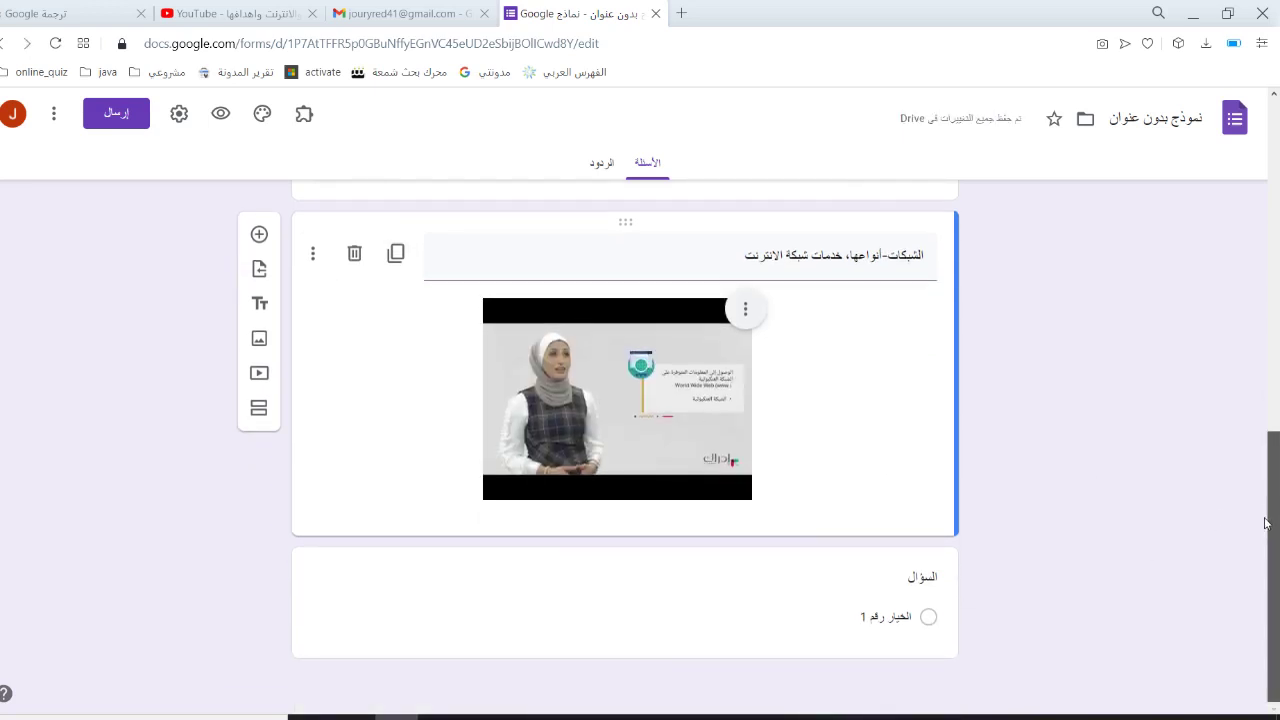
left_click(812, 600)
left_click(465, 568)
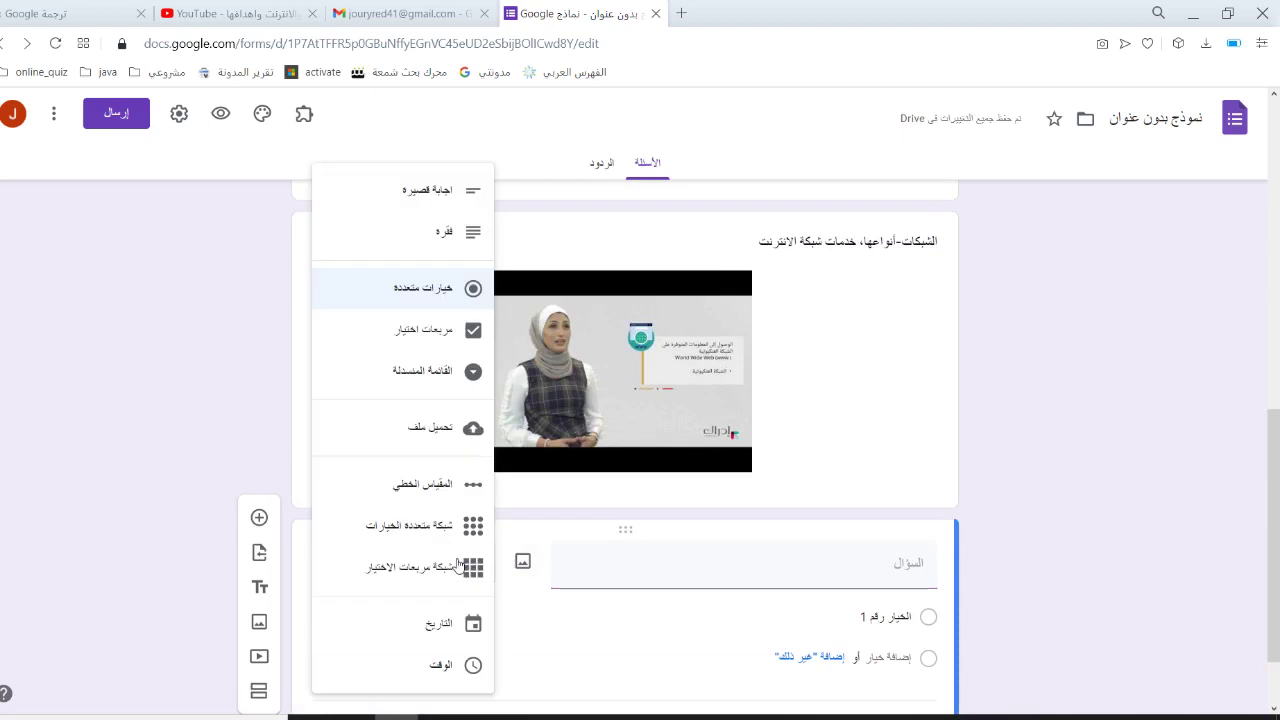
left_click(425, 200)
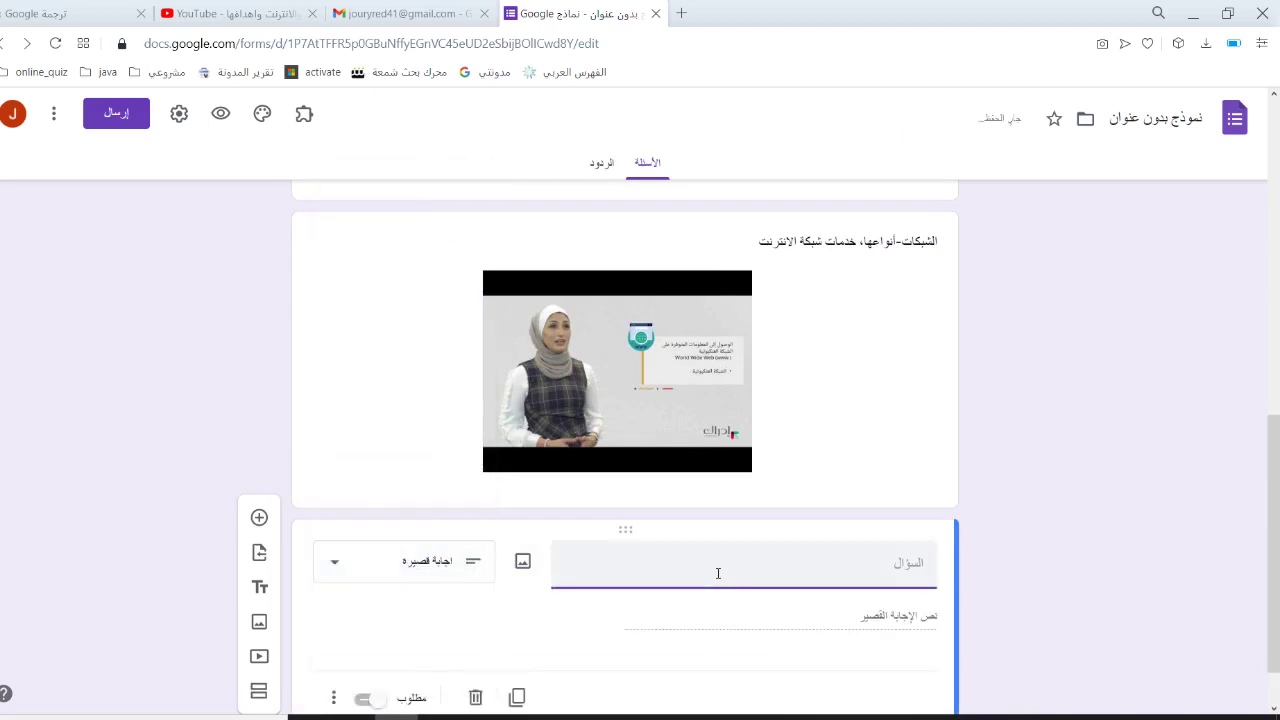
type("س")
type(" أن")
type("واع الشبك")
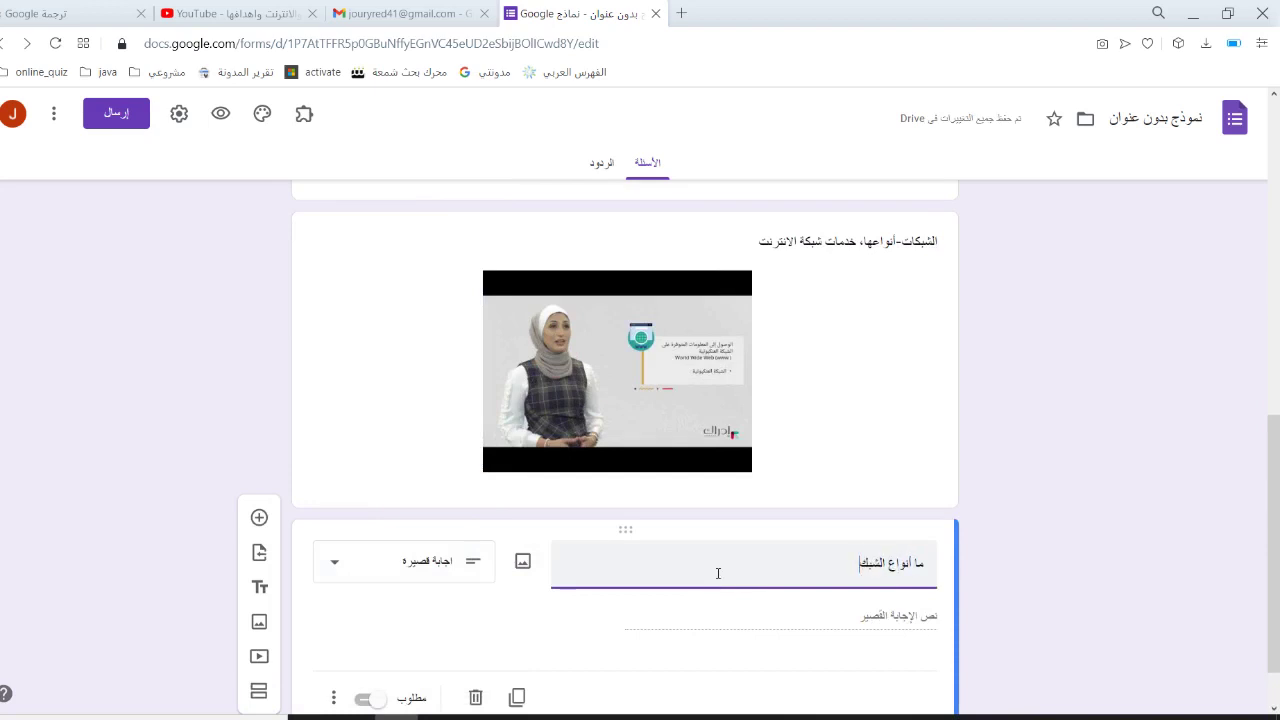
type("ة التي ذكرت في المقطع؟")
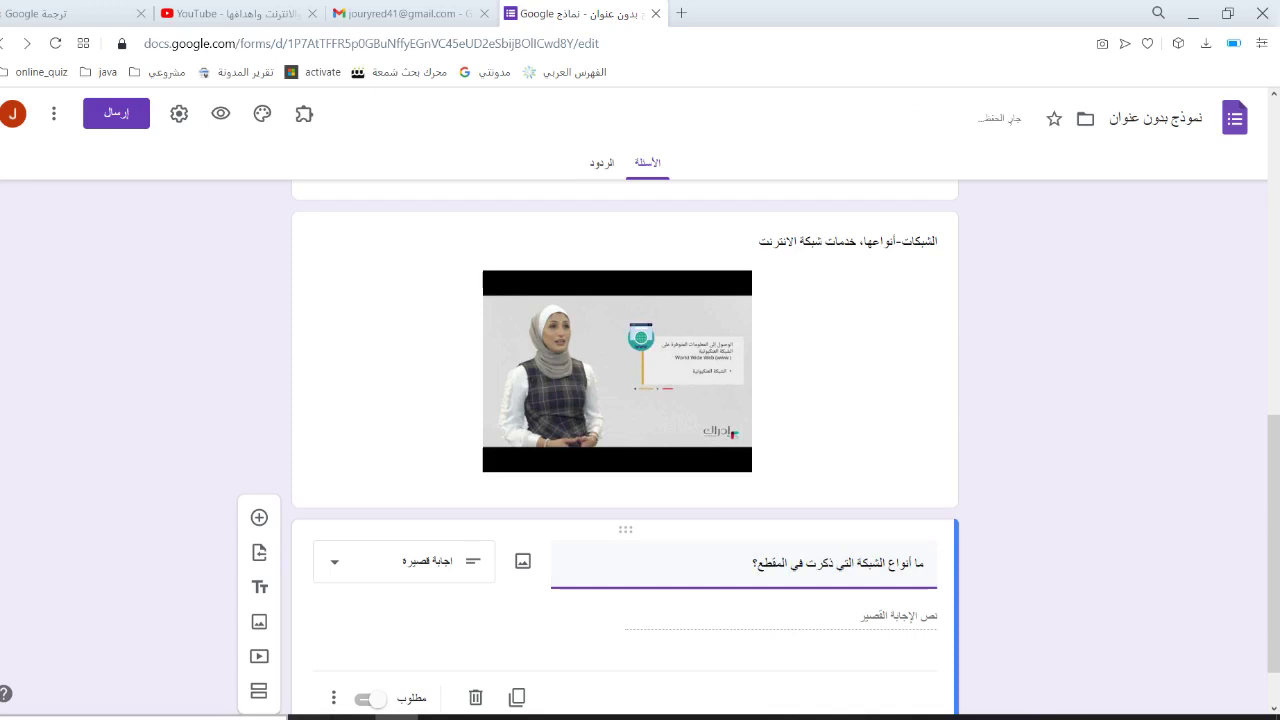
left_click(368, 702)
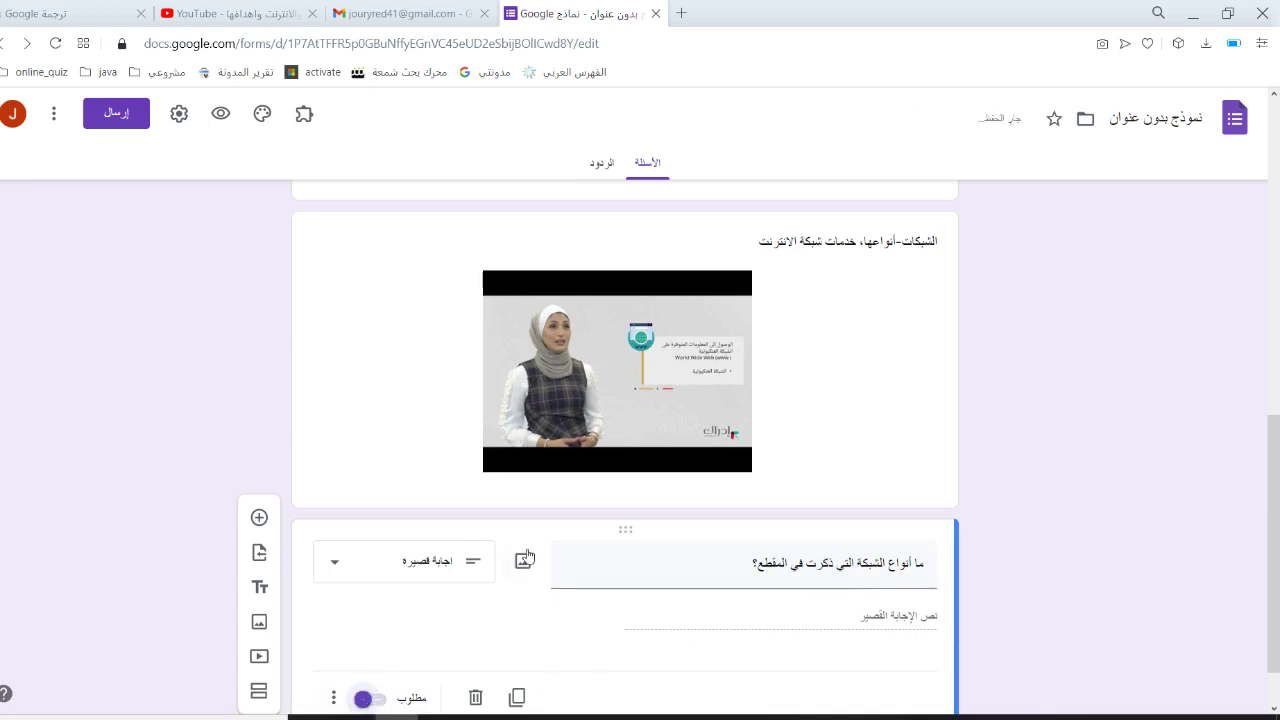
Step: Reword the end of the network types question so that it reads "ما أنواع الشبكة التي ذكرت في مقطع الفيديو؟"
scroll(1276, 435, "down", 1)
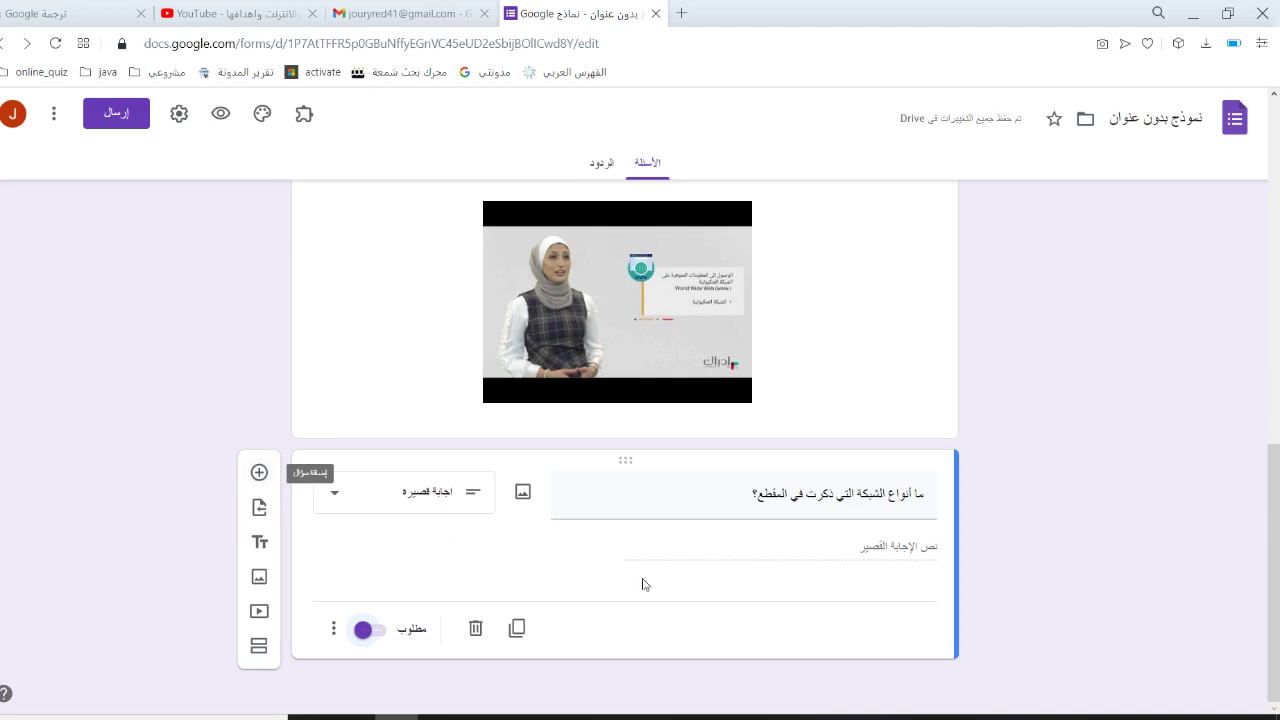
left_click(755, 494)
left_click(755, 494)
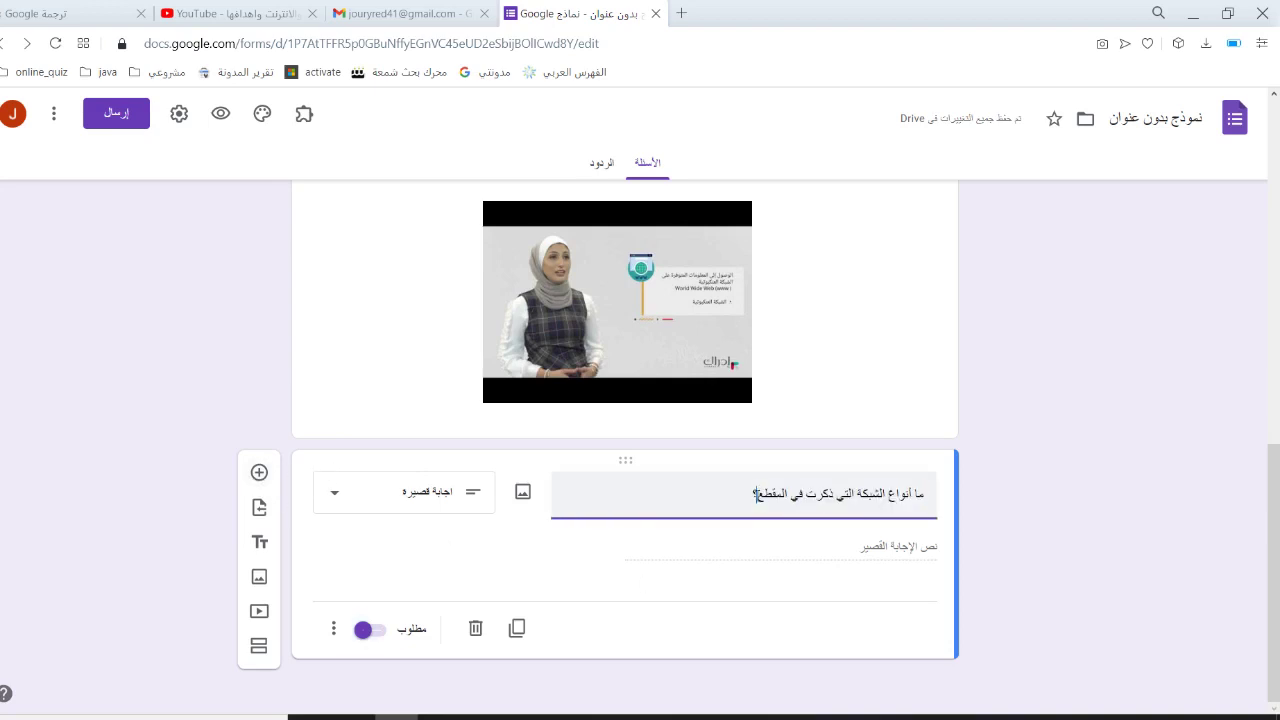
key("BackSpace")
key("BackSpace")
key("BackSpace")
key("BackSpace")
type("مقطع الفيديو")
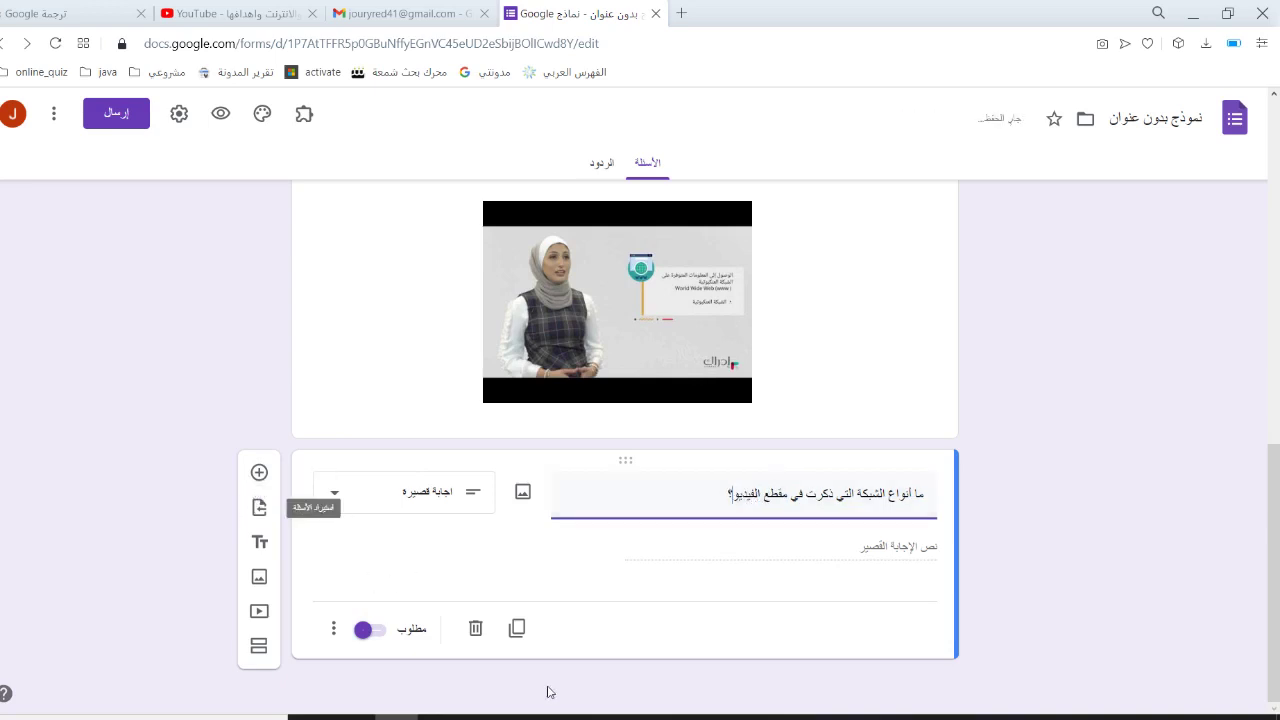
Step: Duplicate the network types question and change the copy's text to "ما خدمات شبكة الانترنت التي ذكرت في مقطع الفيديو؟"
left_click(516, 628)
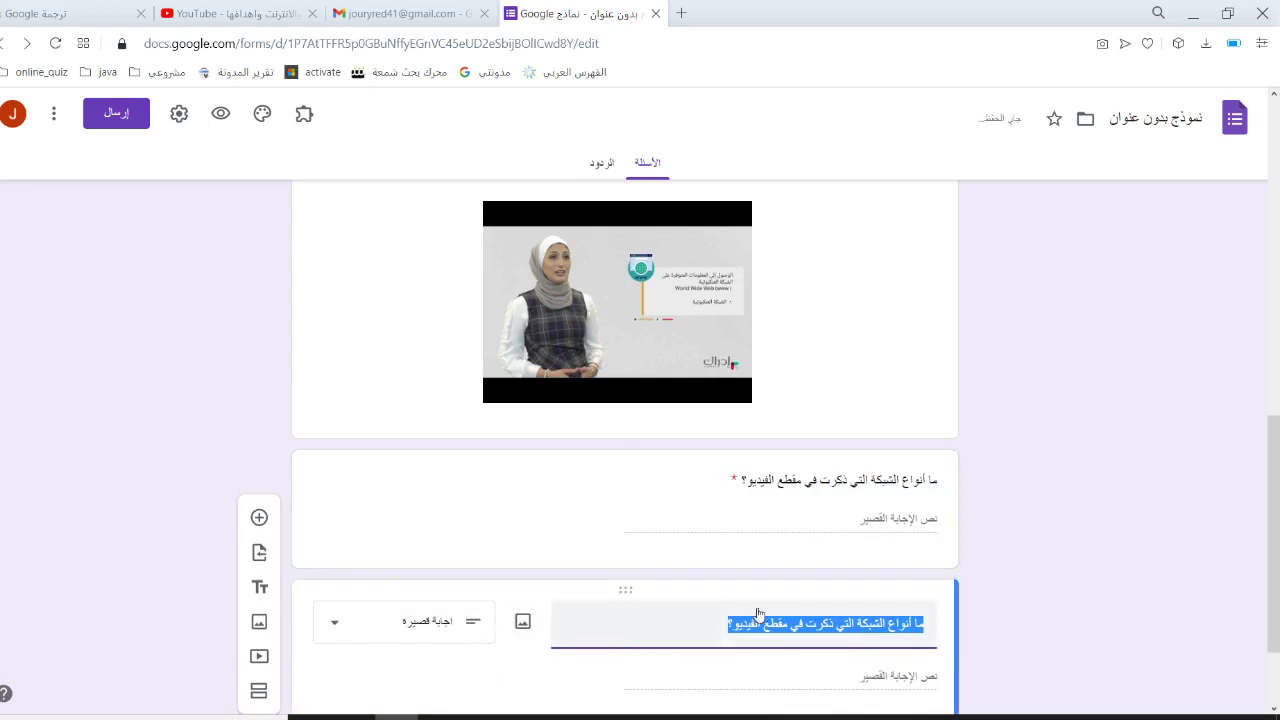
left_click(731, 624)
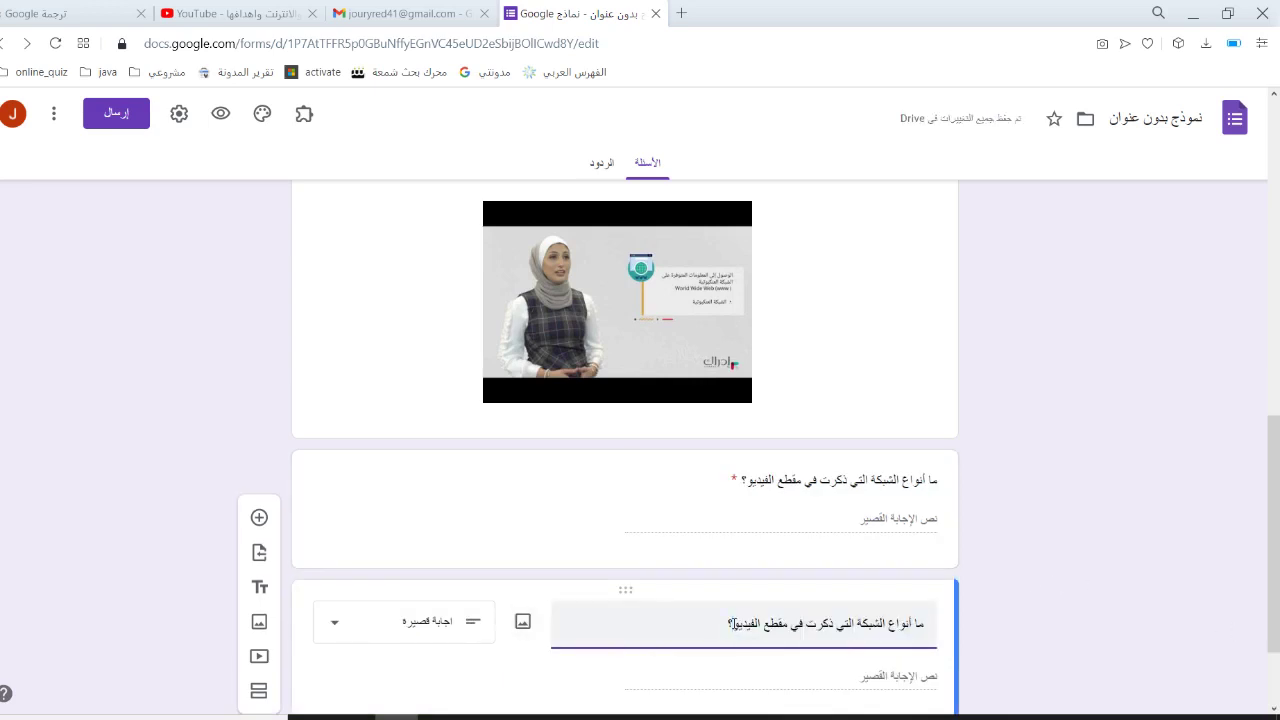
key("BackSpace")
key("BackSpace")
key("BackSpace")
key("BackSpace")
key("BackSpace")
key("BackSpace")
key("BackSpace")
key("BackSpace")
key("BackSpace")
key("BackSpace")
key("BackSpace")
key("BackSpace")
key("BackSpace")
key("BackSpace")
key("BackSpace")
key("BackSpace")
key("BackSpace")
key("BackSpace")
key("BackSpace")
key("BackSpace")
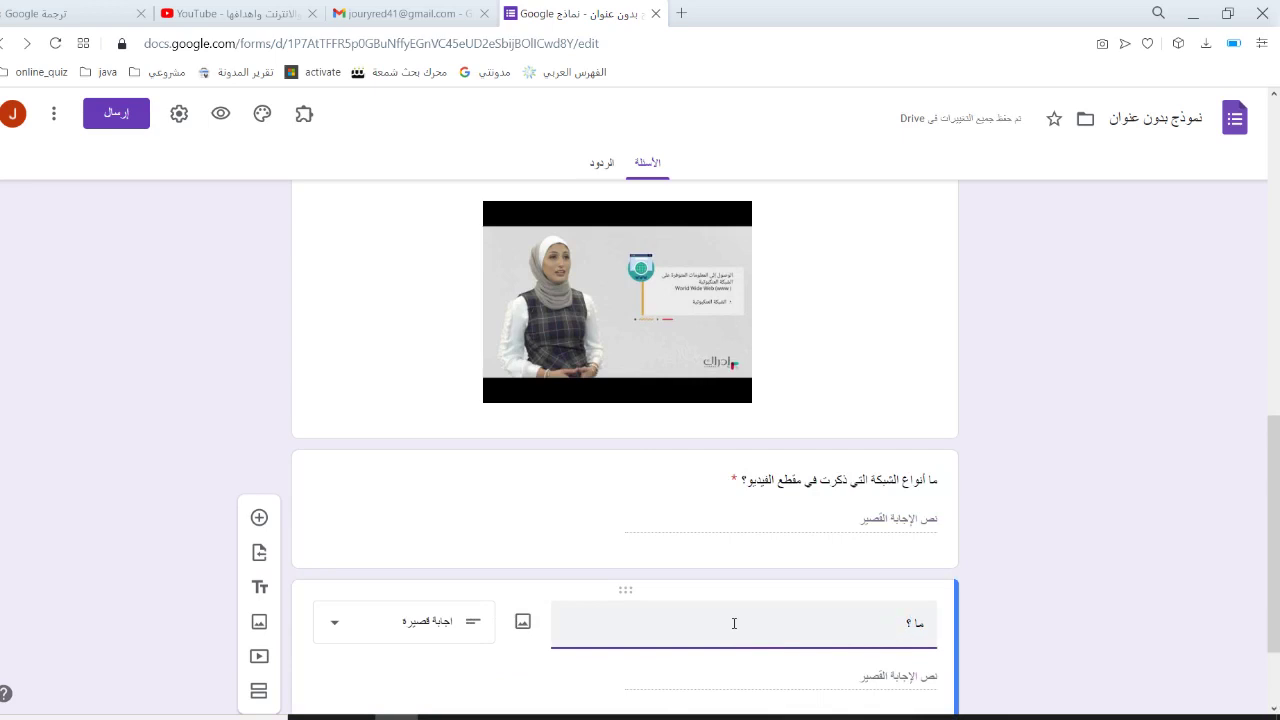
type("خدمات شبكة")
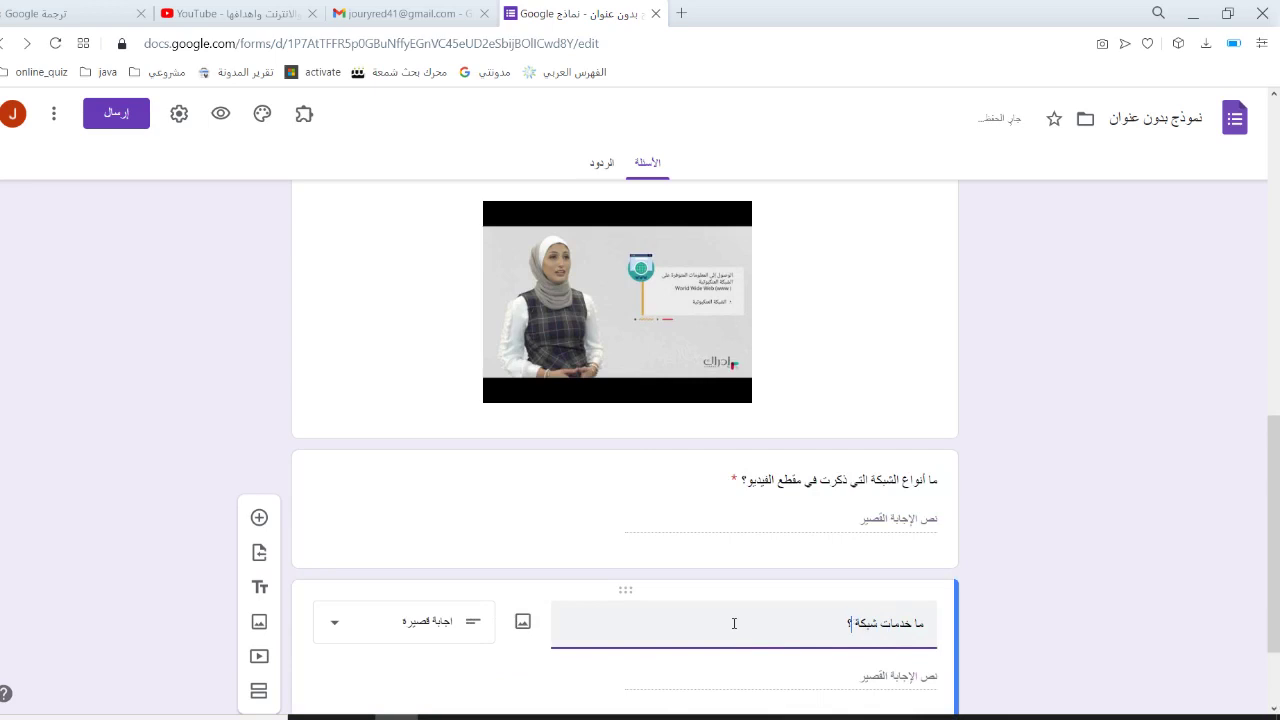
type(" الانترنت")
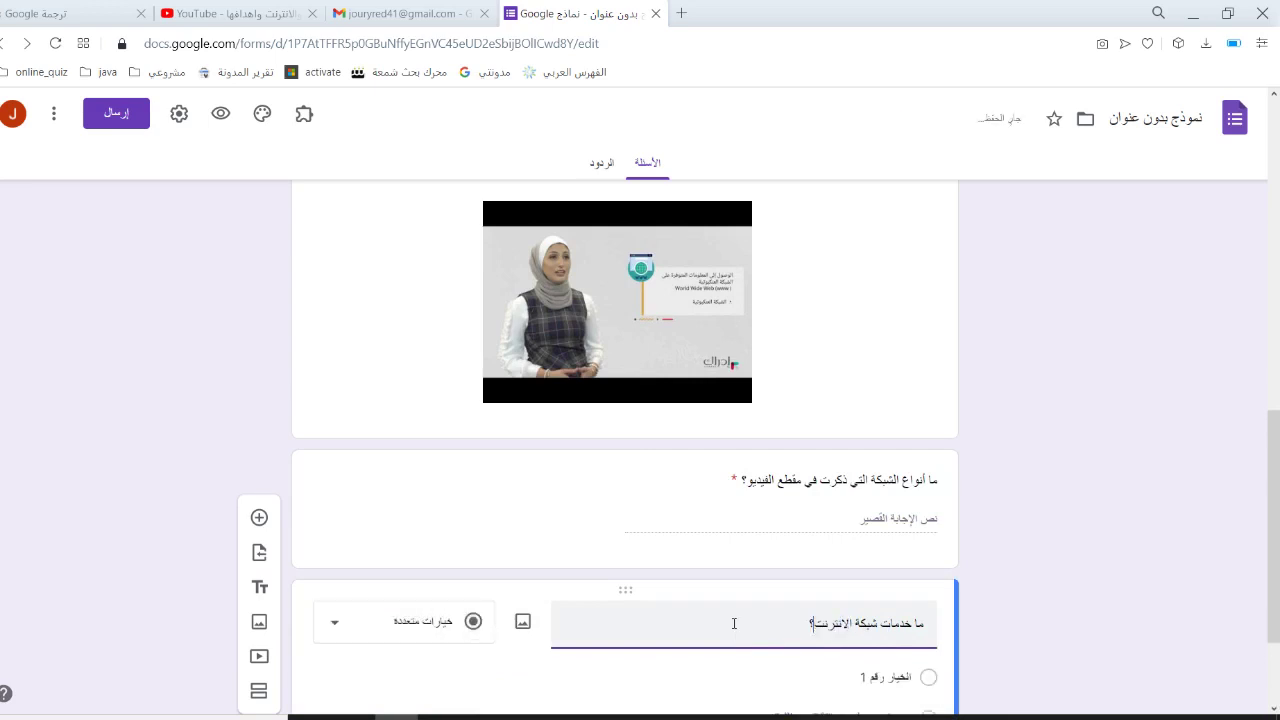
type(" الث")
type("ي ذكرت")
type(" في مقطع")
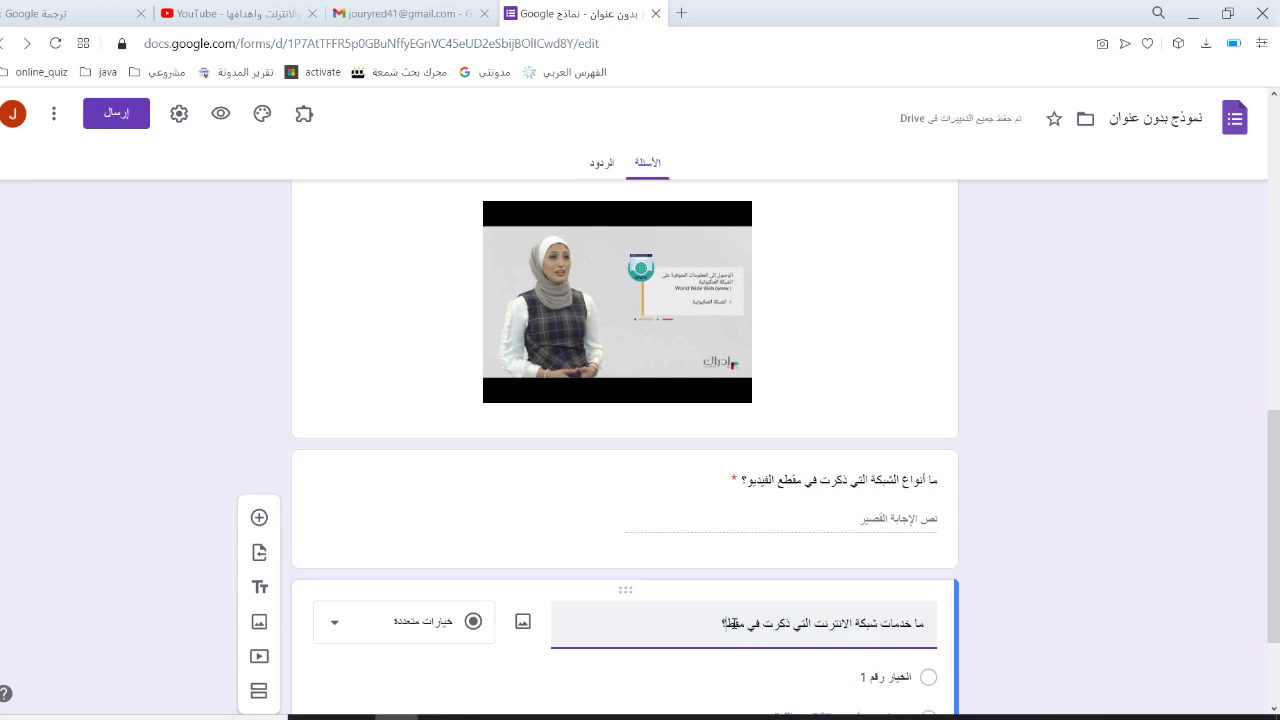
type(" الفيديو")
key("BackSpace")
key("BackSpace")
key("BackSpace")
type("ديو")
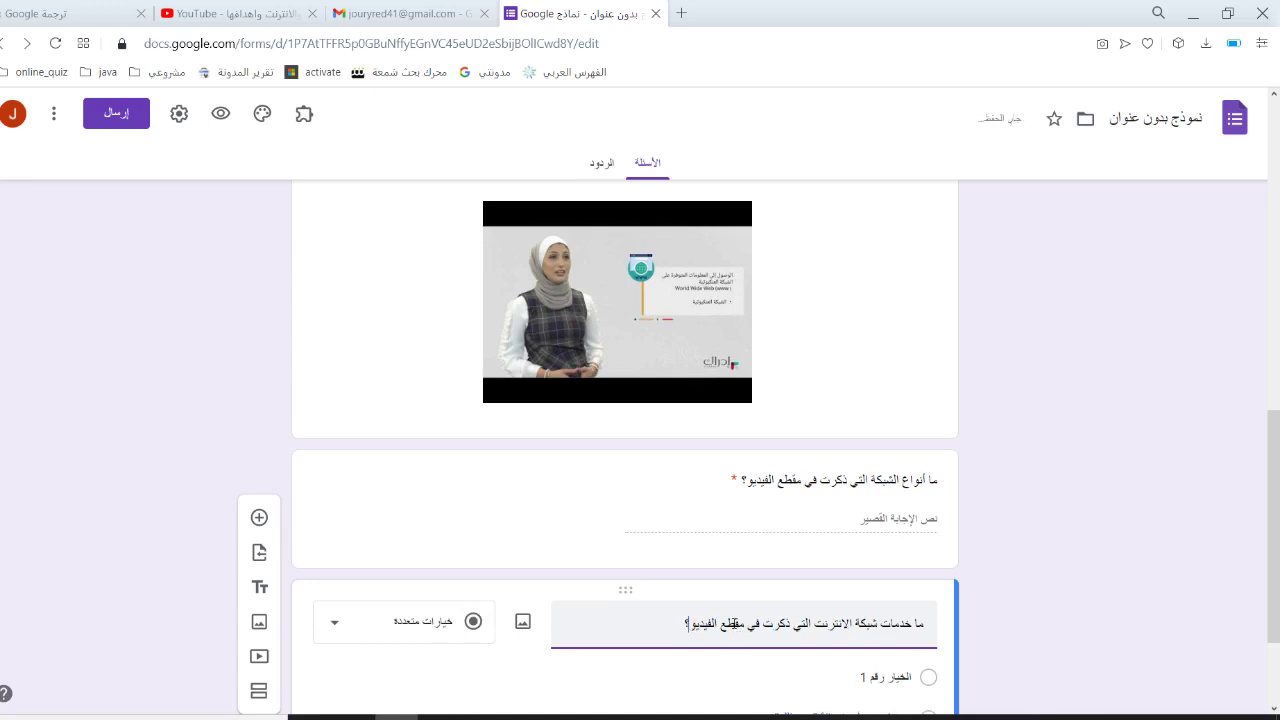
scroll(1275, 512, "down", 2)
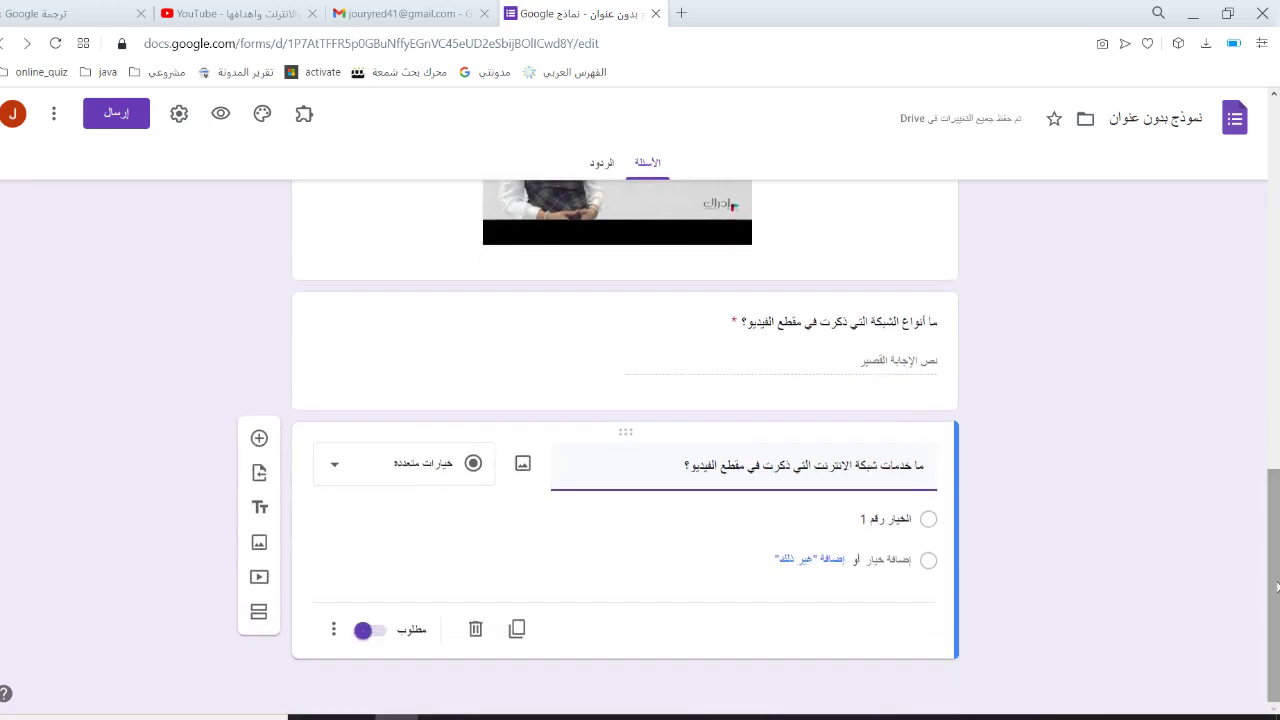
Step: Change the internet network services question at the end of the form to a short-answer (إجابة قصيرة) question
left_click(343, 470)
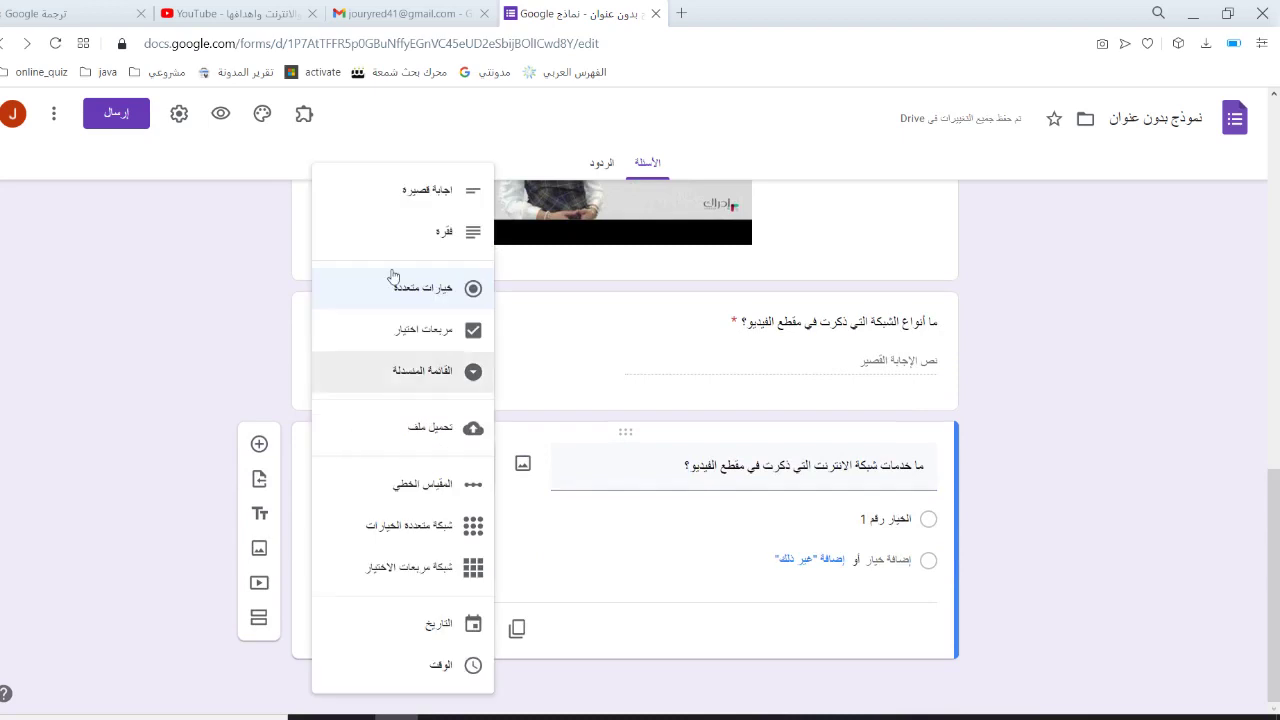
left_click(399, 193)
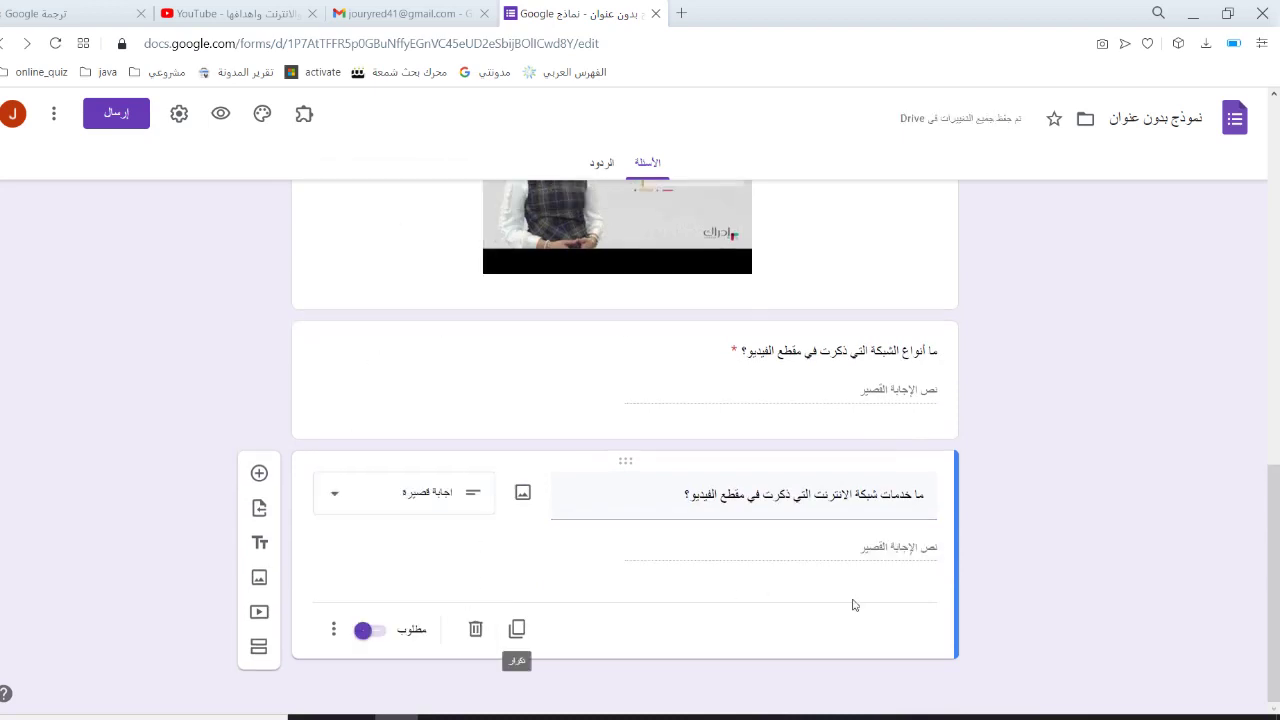
Step: Preview the whole form from the title to the last question, and return to the form editor
scroll(1248, 406, "up", 10)
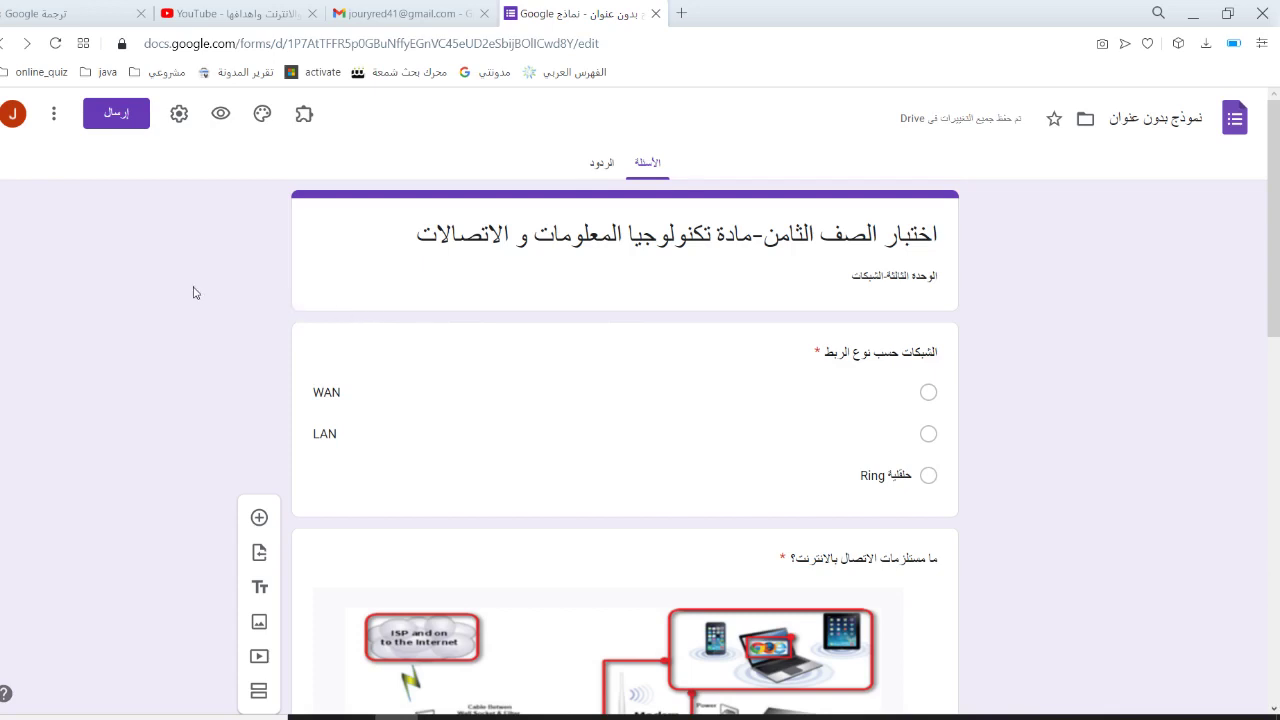
left_click(212, 121)
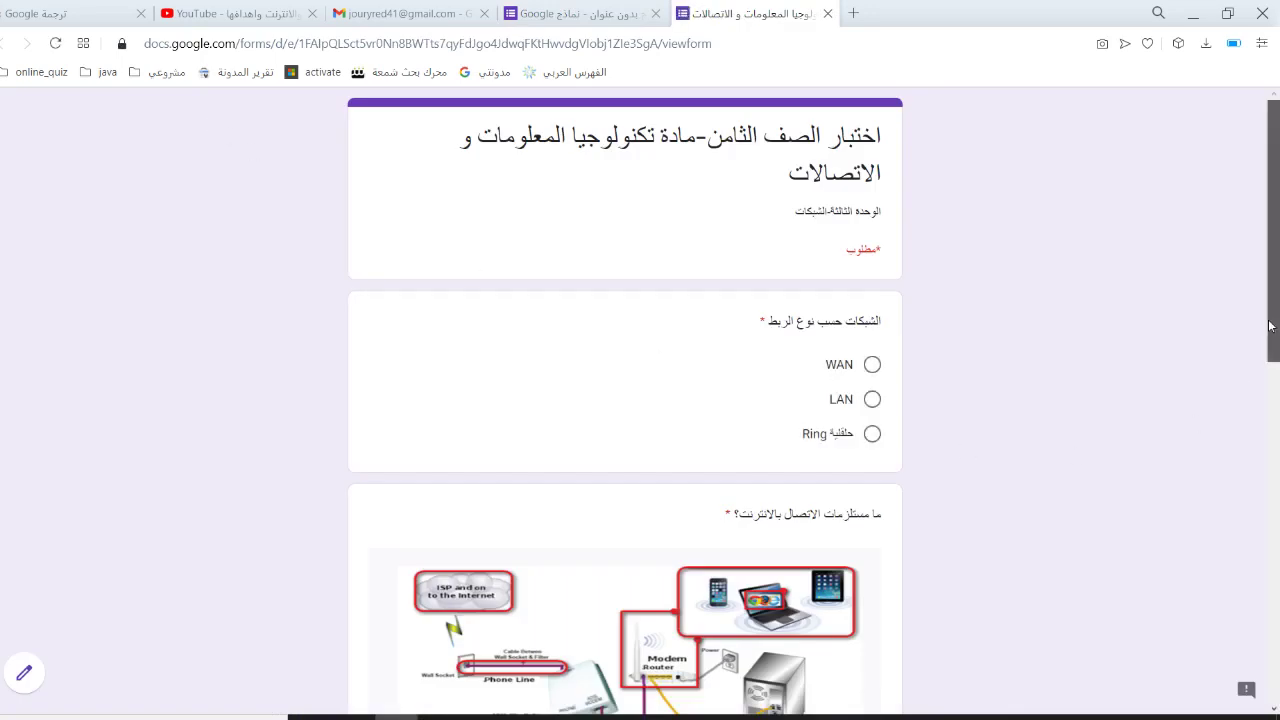
left_click_drag(1272, 326, 1262, 676)
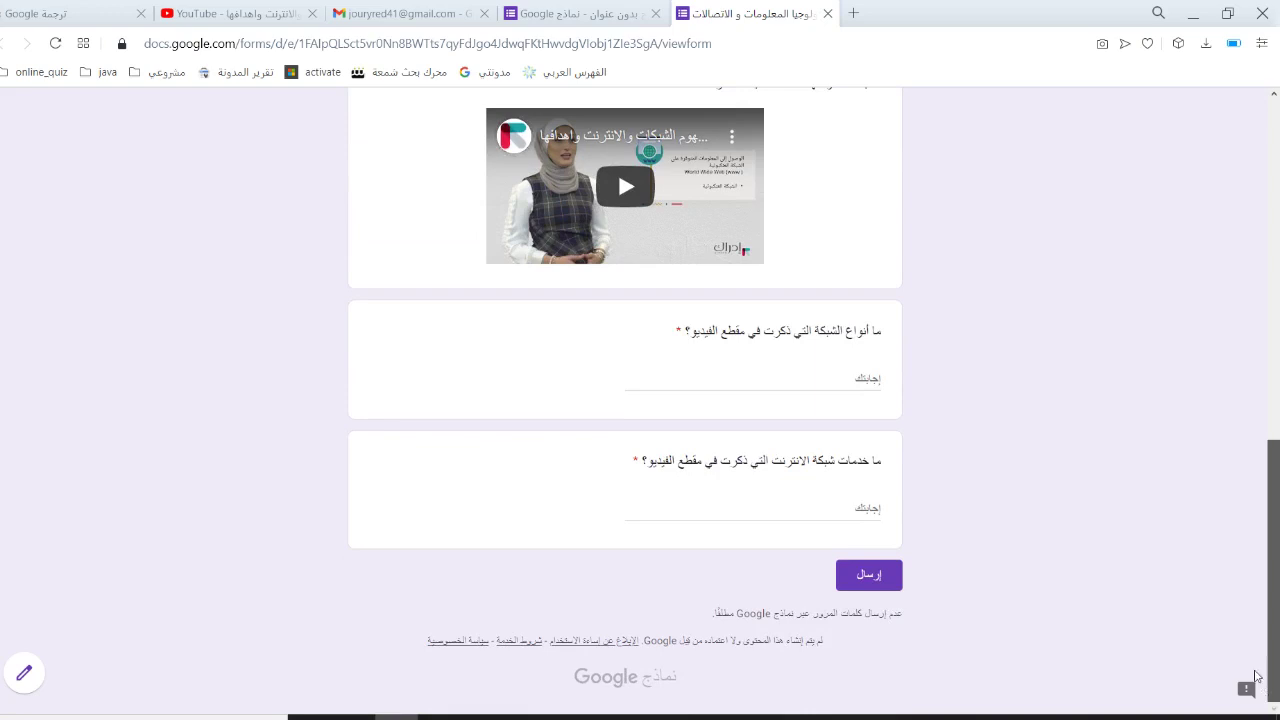
scroll(1214, 409, "up", 15)
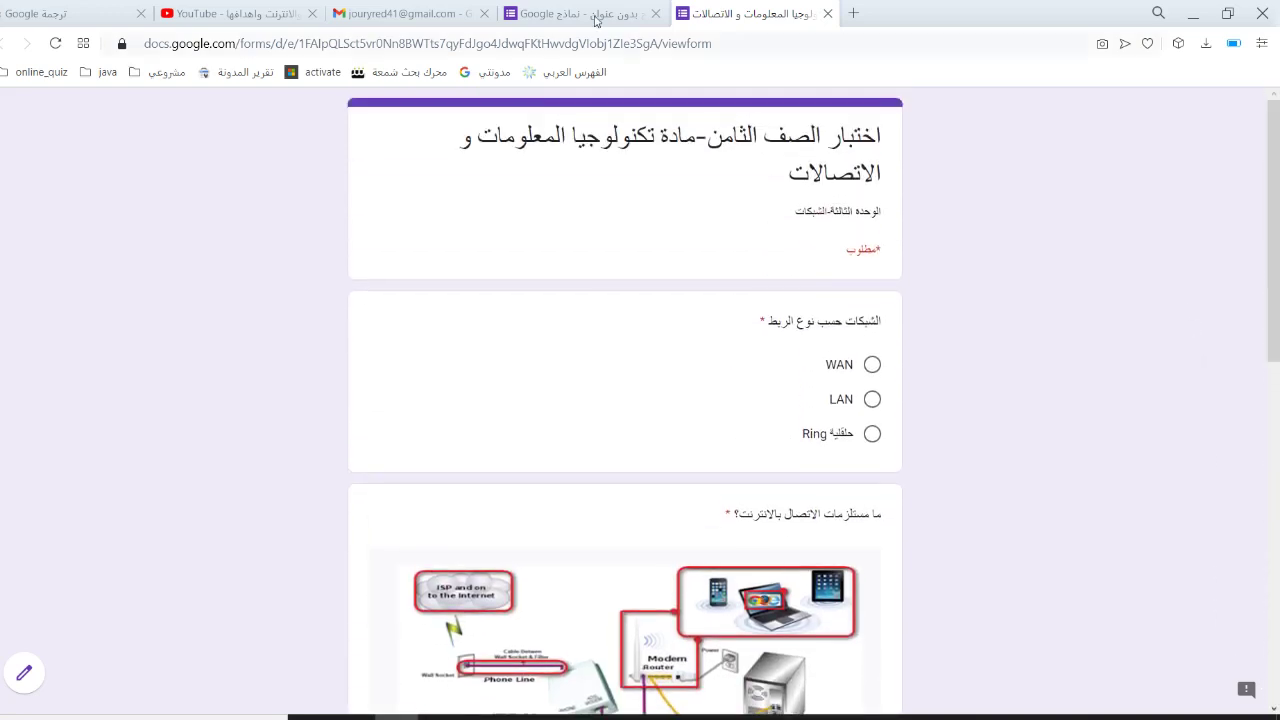
left_click(594, 18)
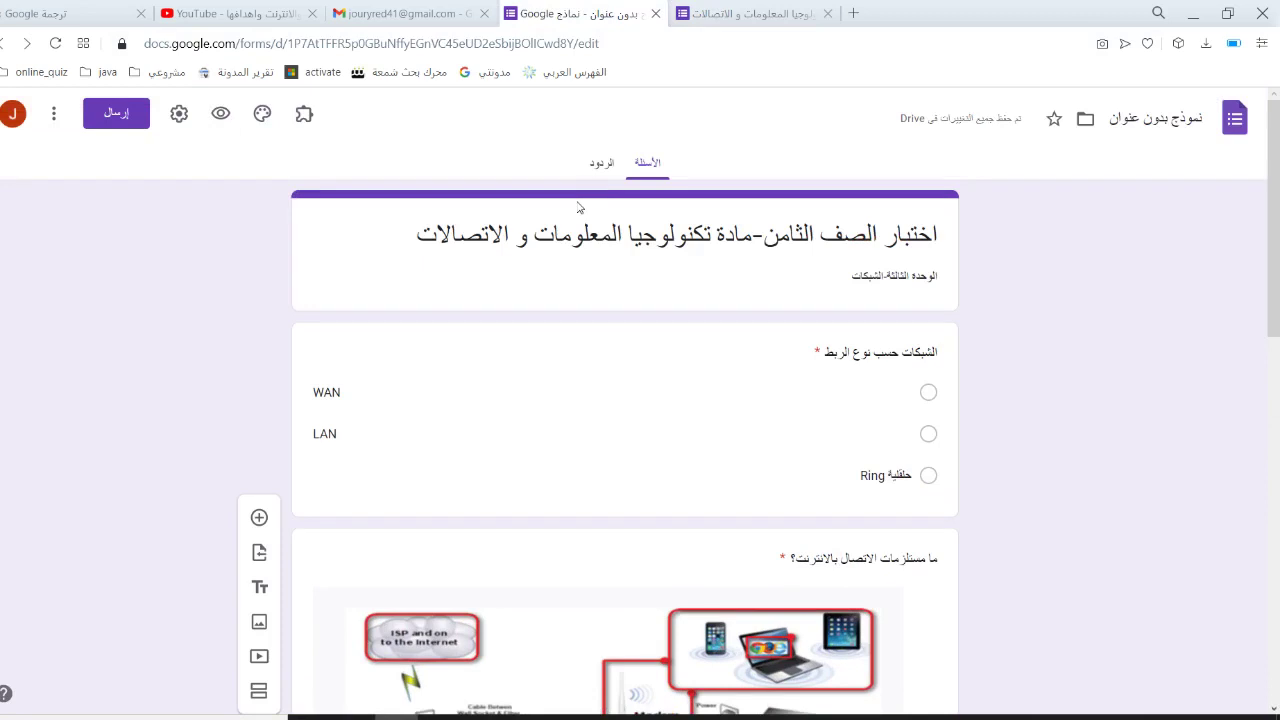
Step: Make the form a quiz (جعل هذا اختبار), stop respondents from seeing point values (قيم النقاط), and save the settings
left_click(184, 116)
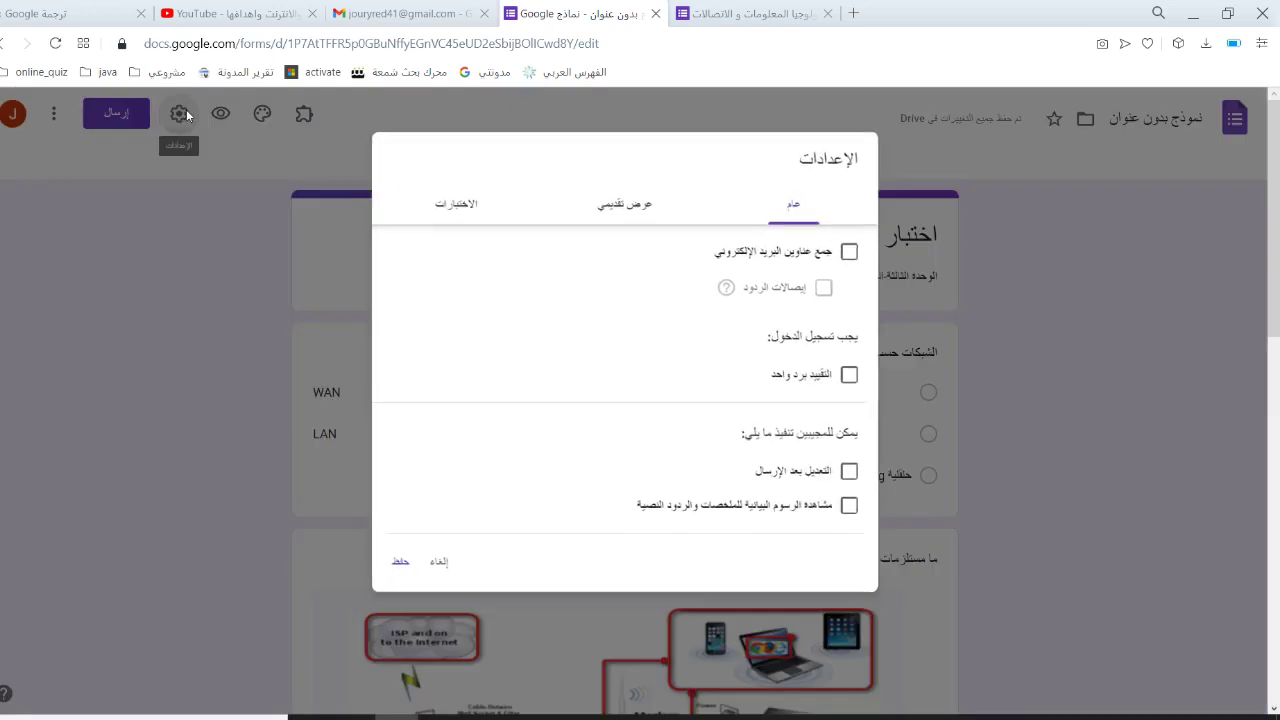
left_click(467, 206)
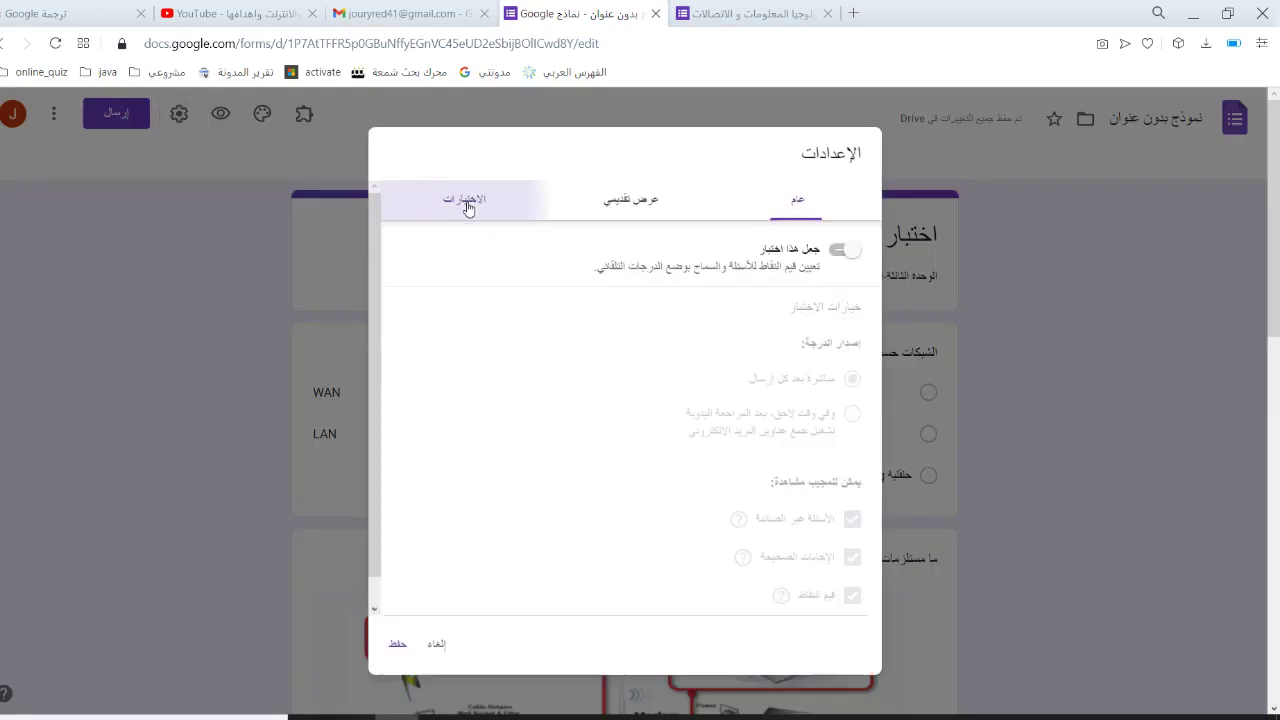
left_click(826, 253)
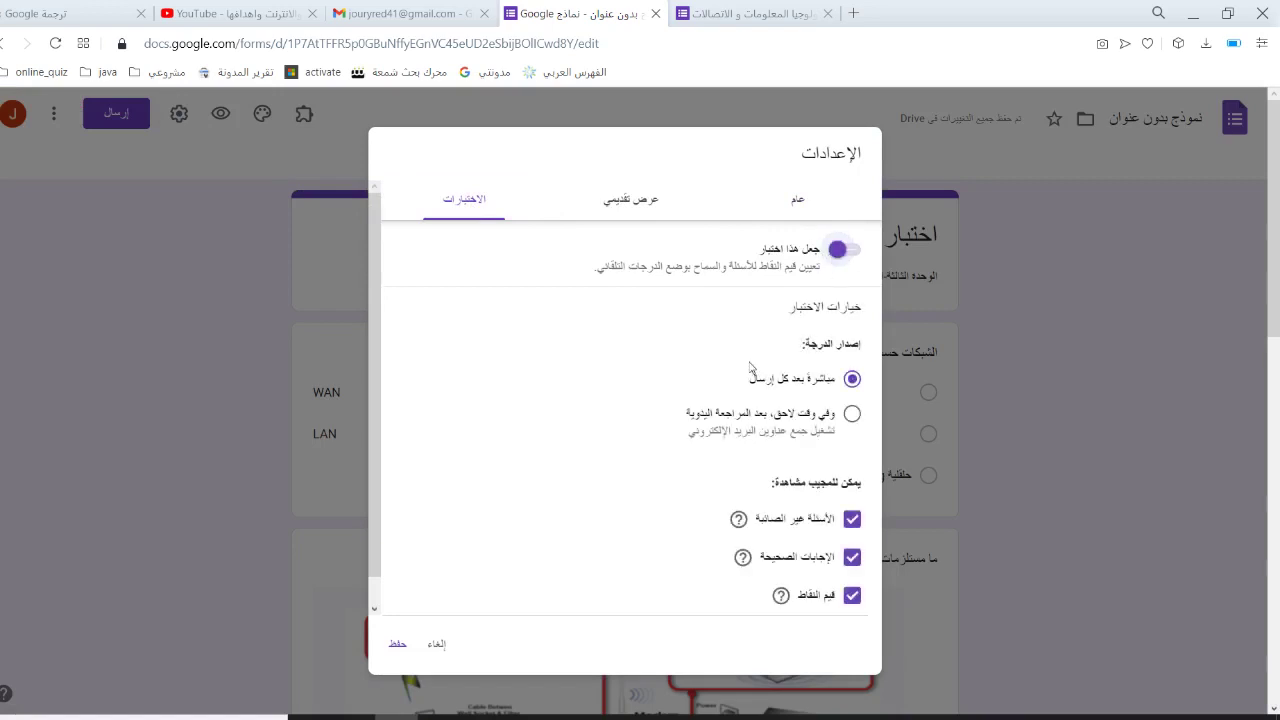
scroll(390, 424, "down", 1)
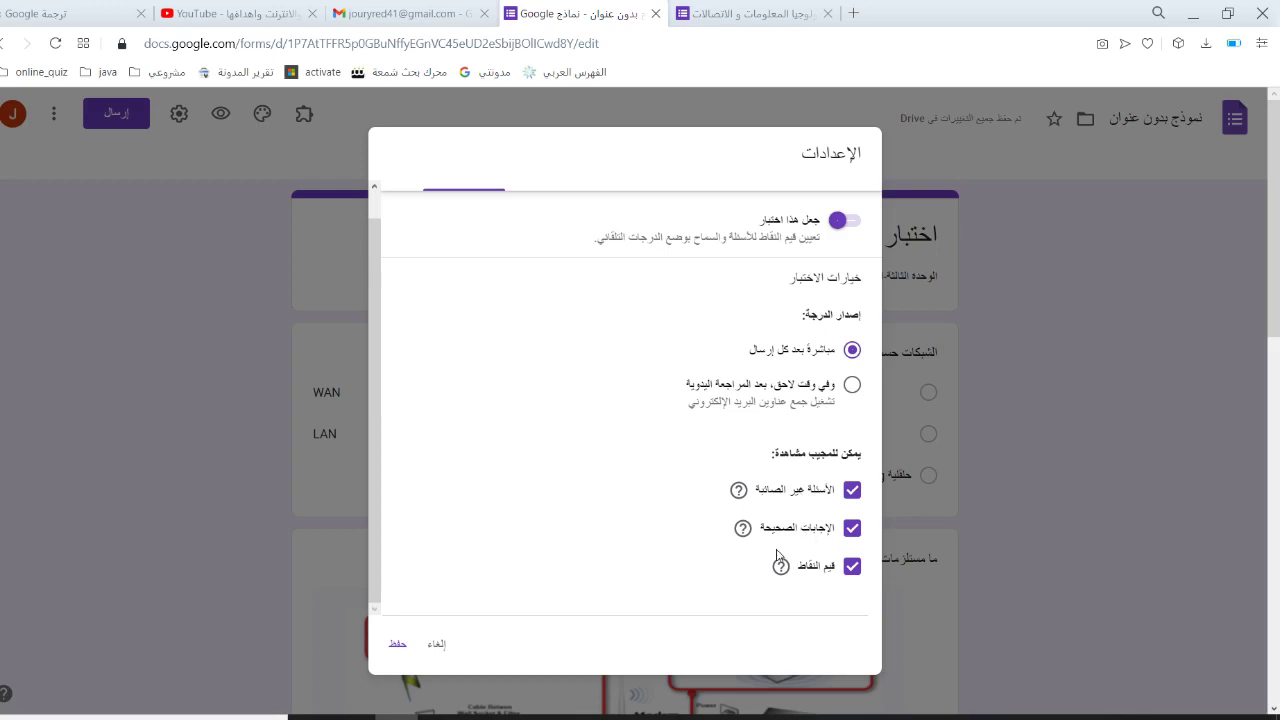
left_click(852, 567)
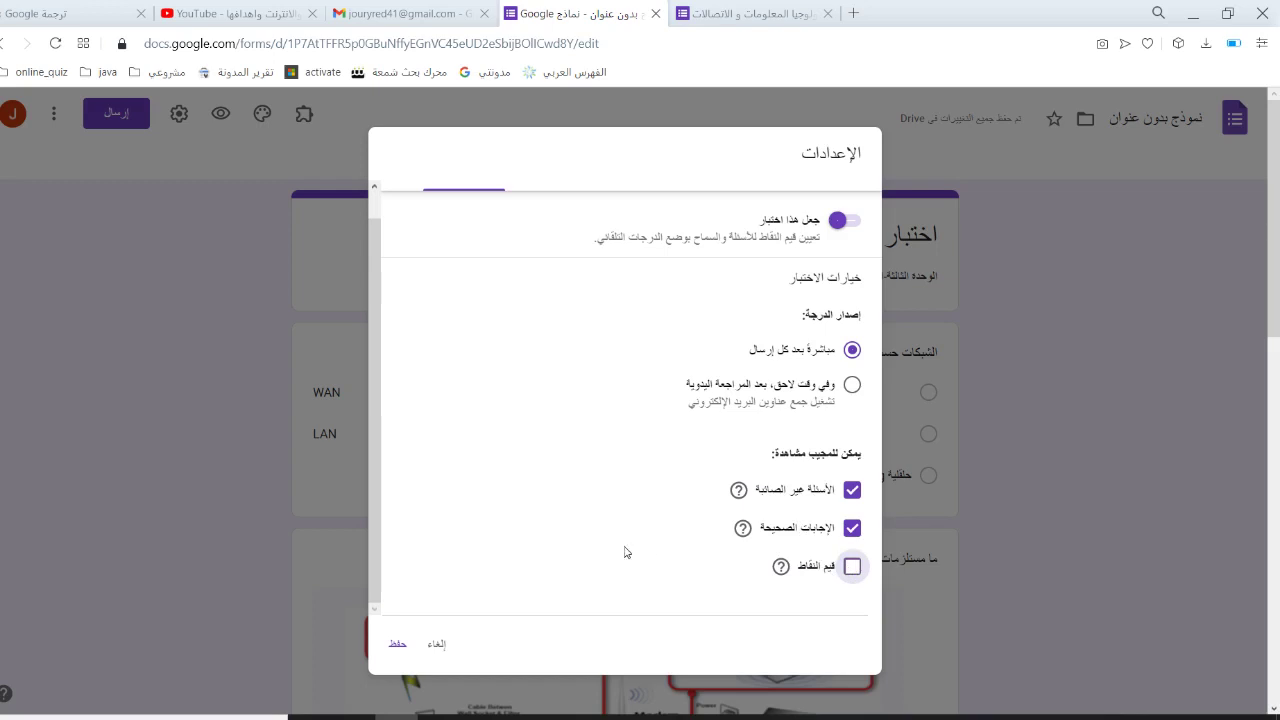
left_click(396, 645)
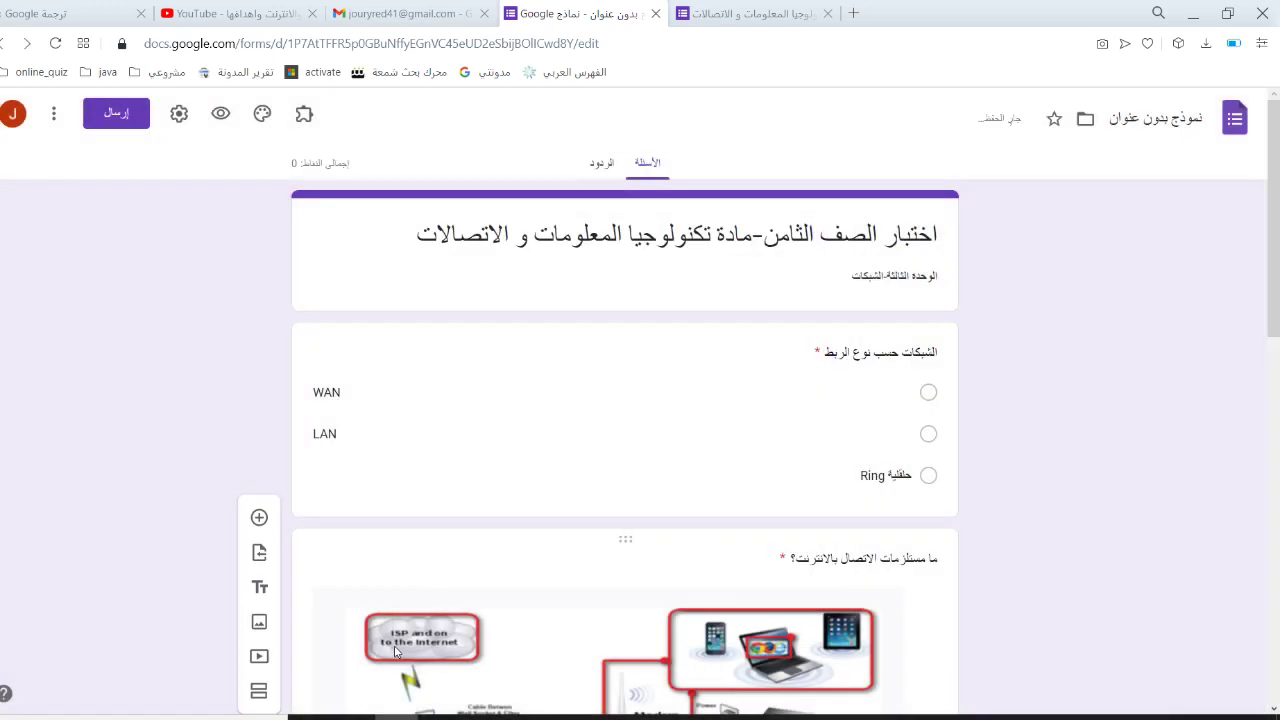
Step: Mark the Ring option as the correct answer in the answer key of the question "الشبكات حسب نوع الربط"
left_click(820, 430)
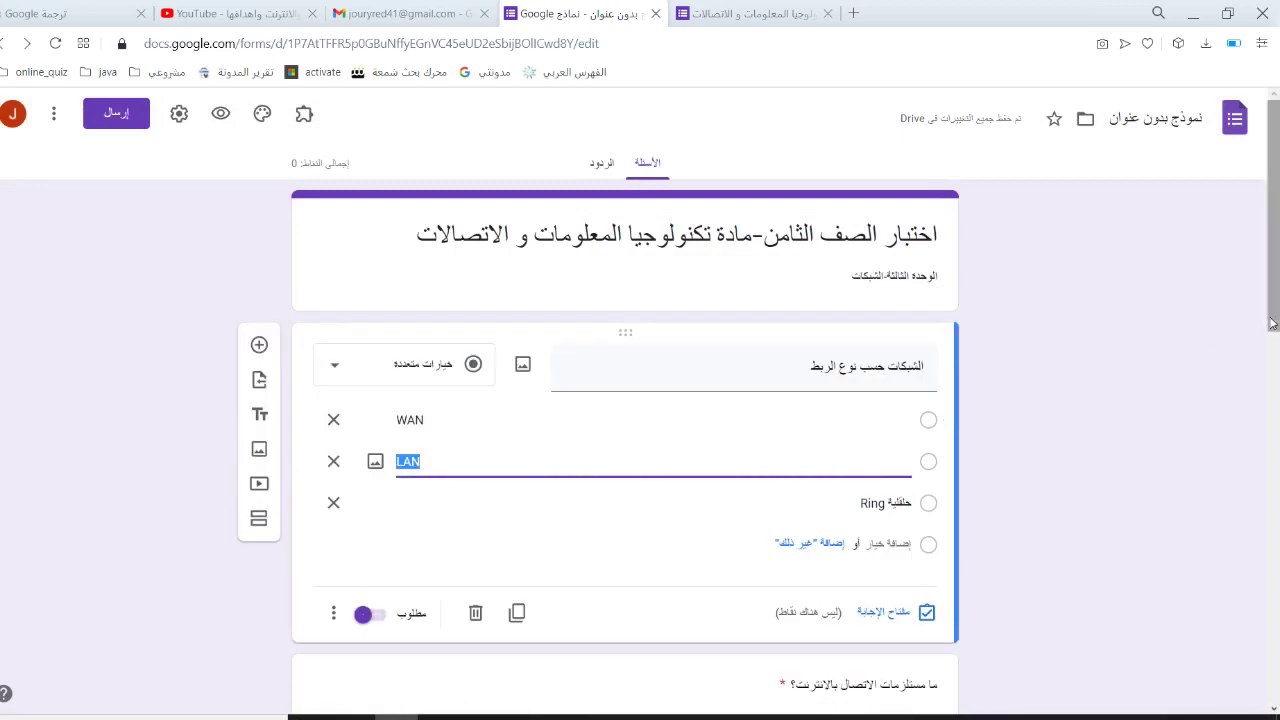
scroll(1014, 443, "down", 3)
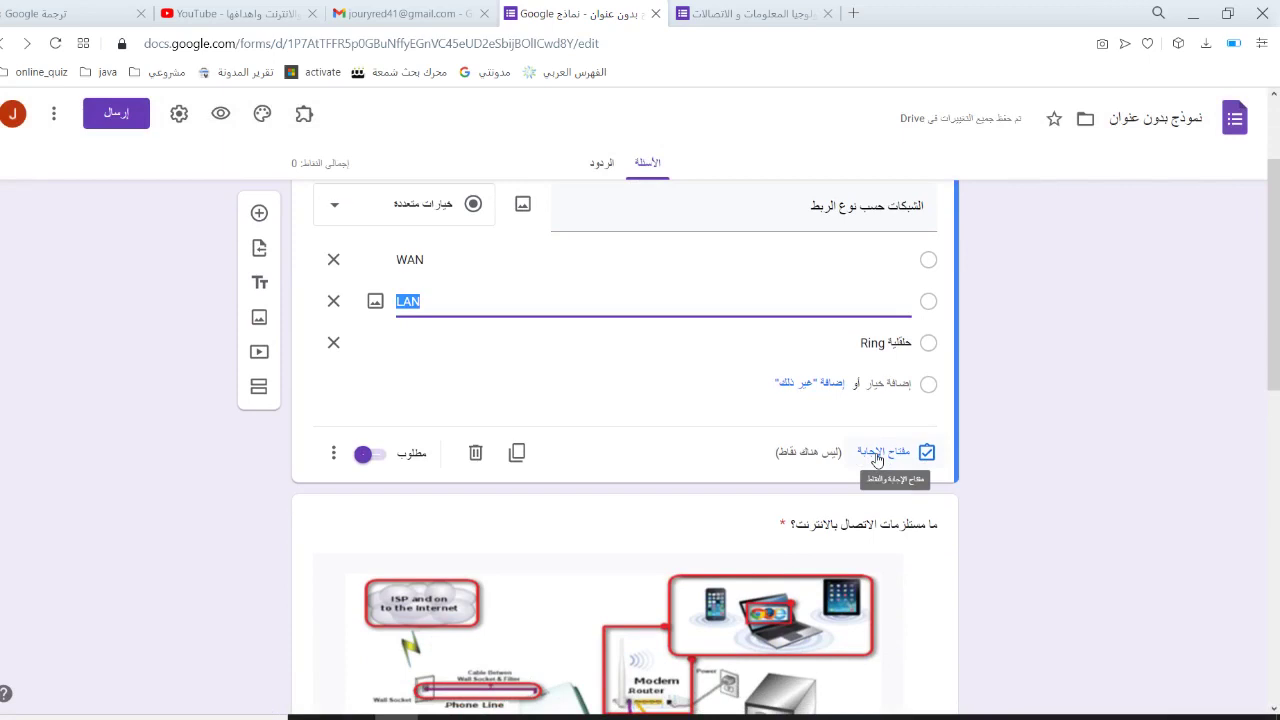
left_click(876, 455)
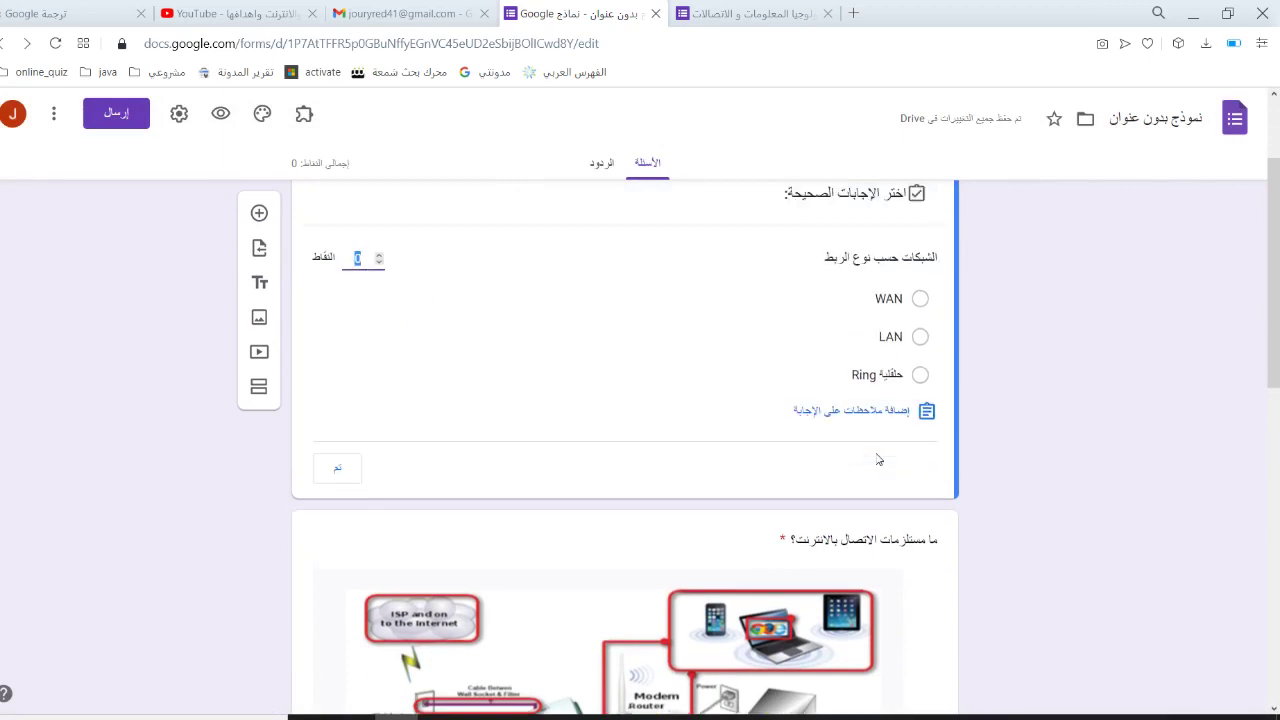
left_click(921, 380)
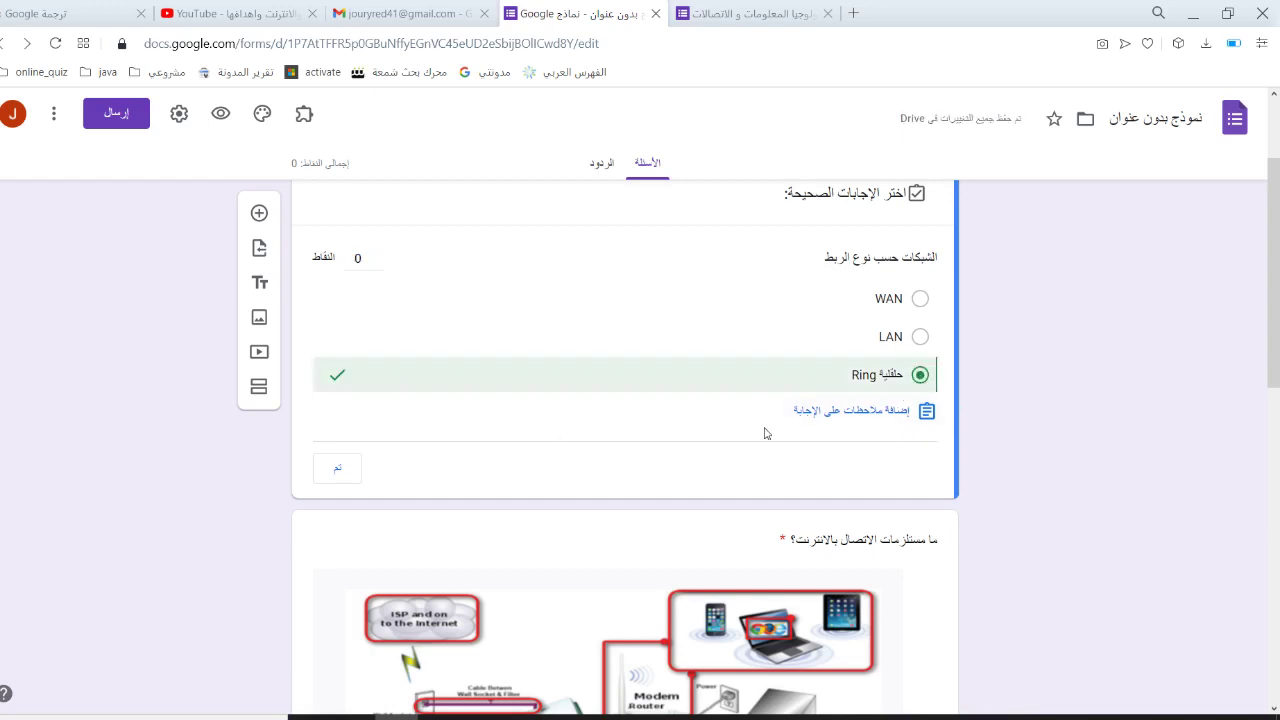
Step: Add answer feedback to the first question: "شكرا لمشاركتك" for incorrect answers and "أحسنت" for correct answers
left_click(836, 412)
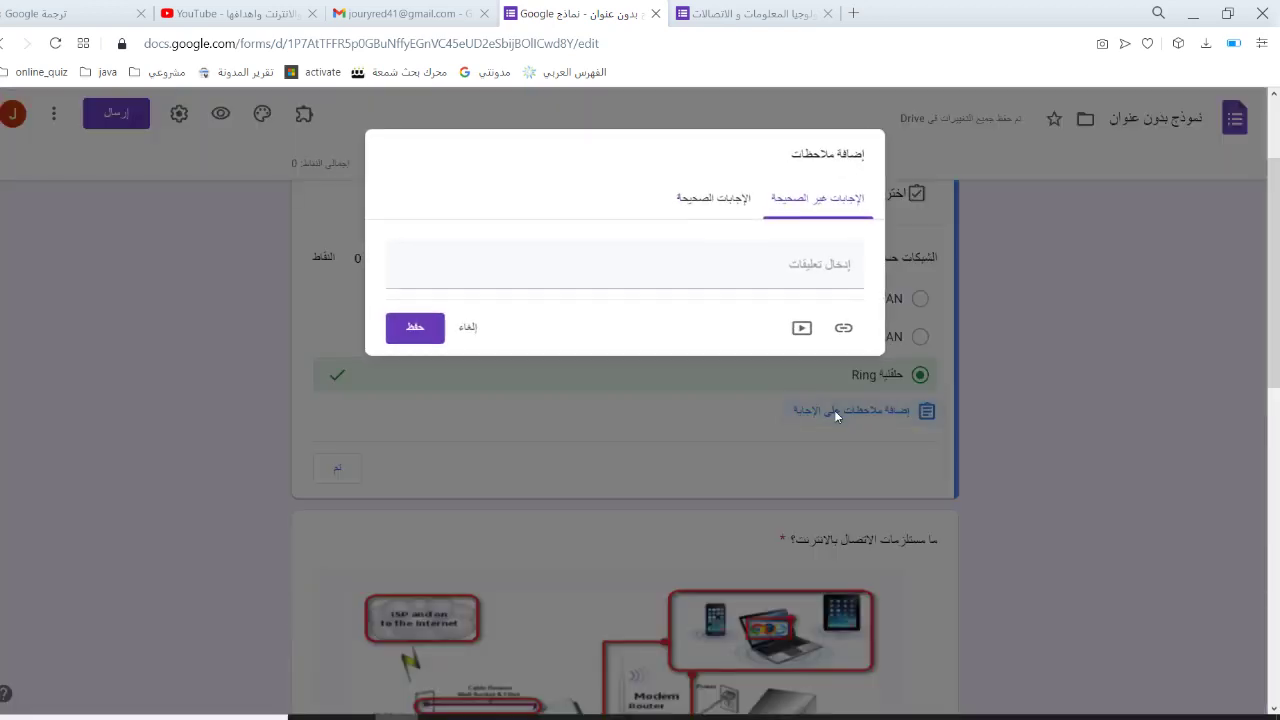
left_click(791, 268)
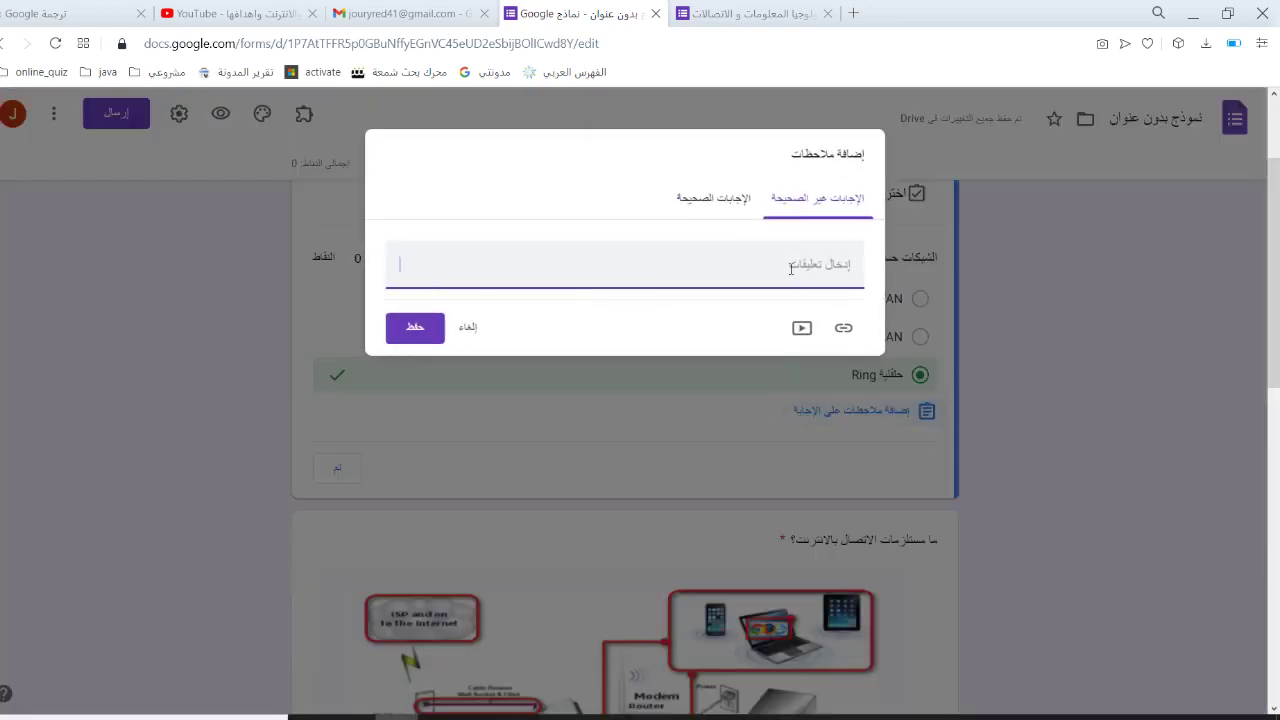
type("شكرا لمشاركتك")
left_click(713, 204)
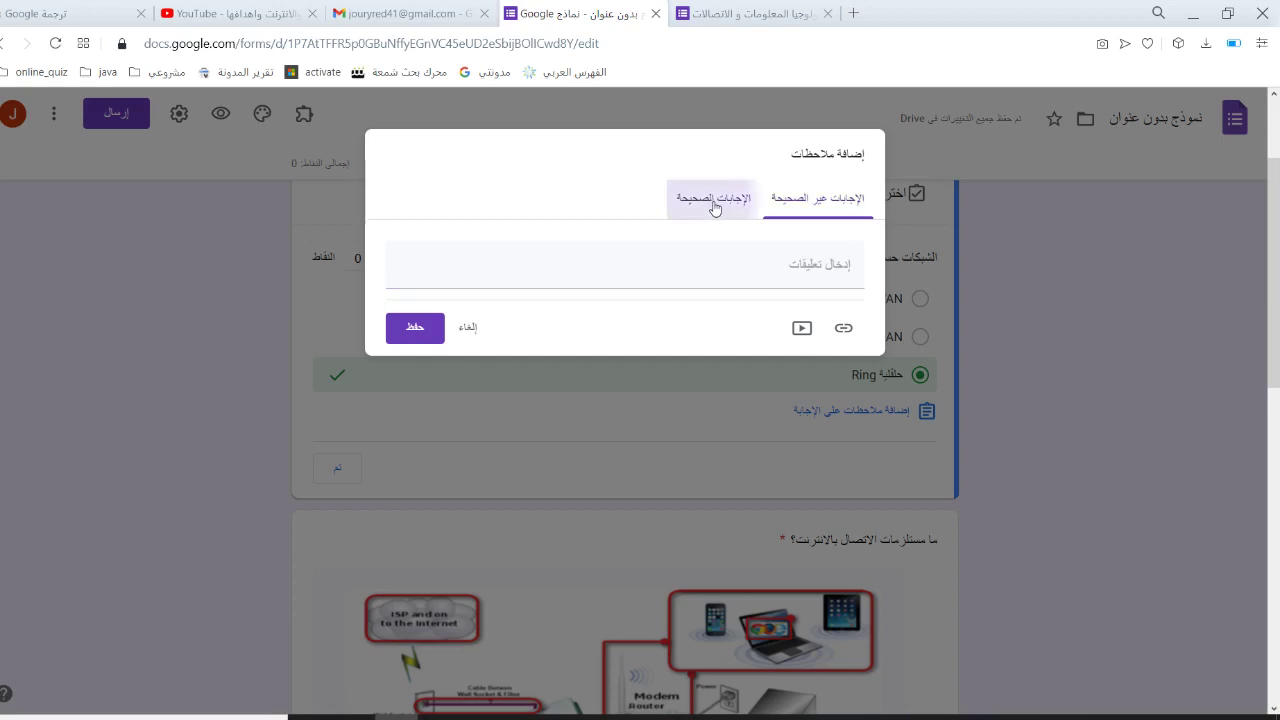
left_click(727, 255)
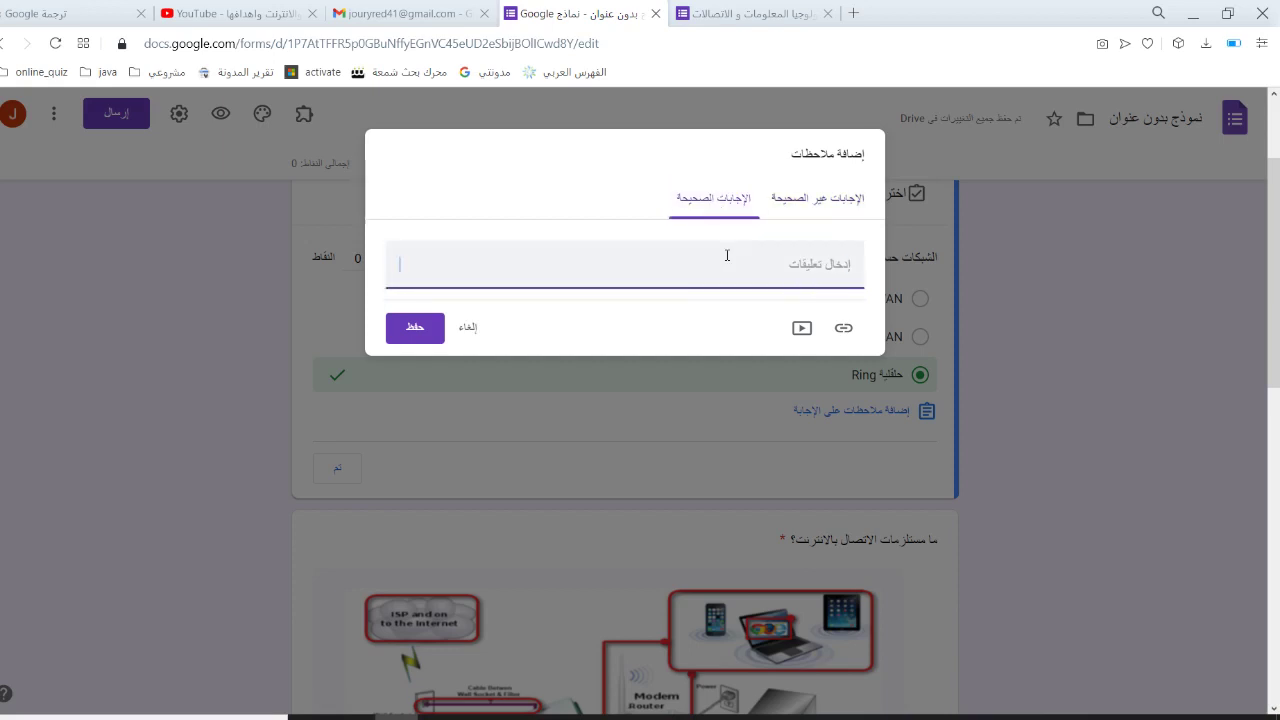
type("ا")
type("حسنت")
left_click(801, 330)
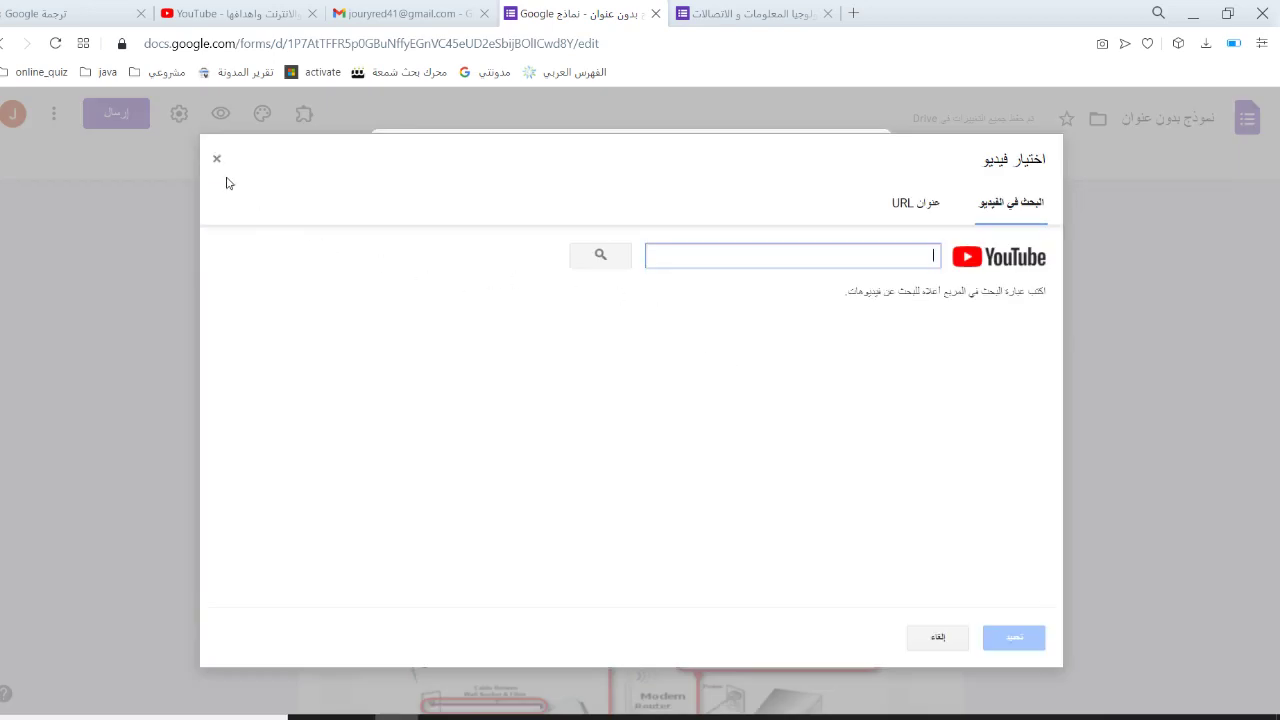
left_click(217, 159)
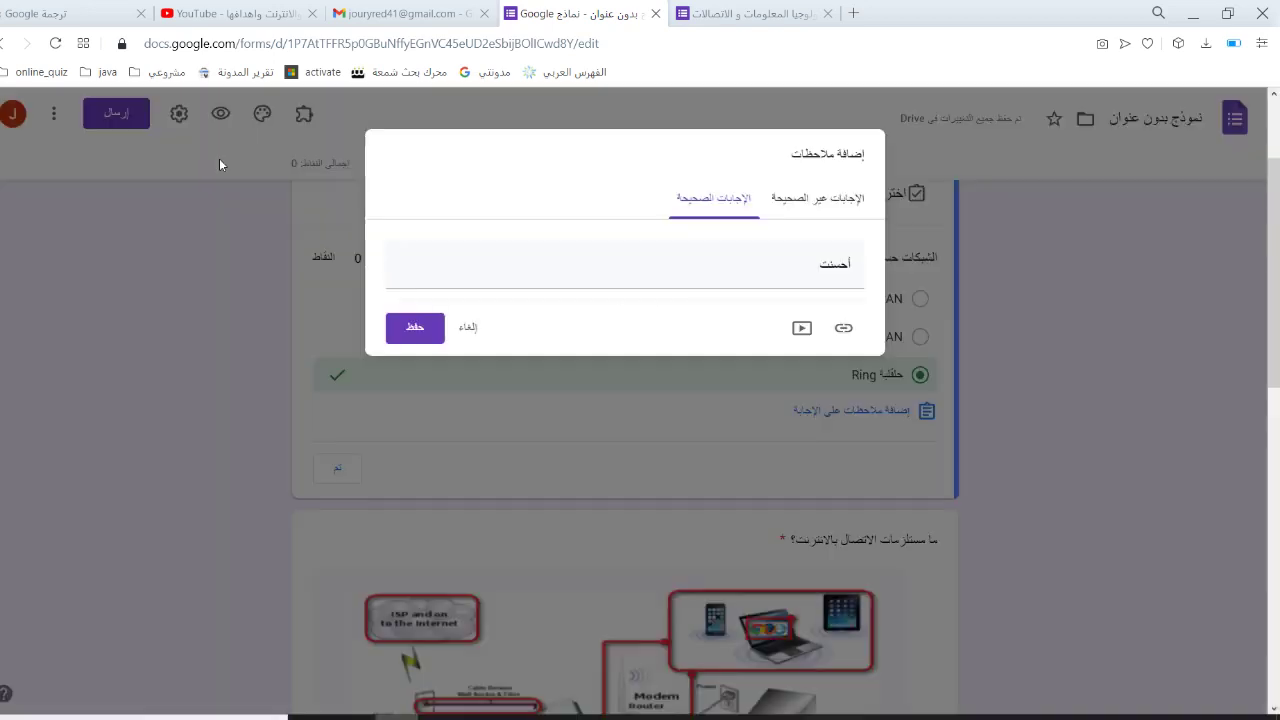
left_click(811, 200)
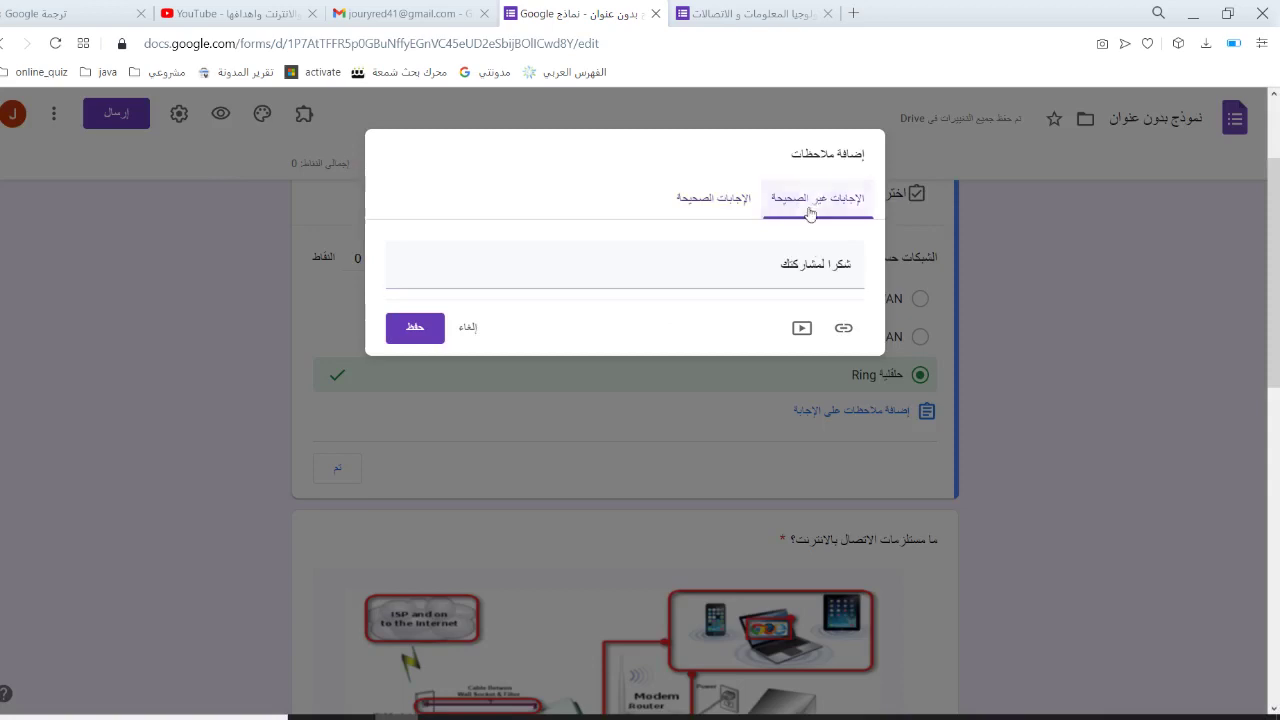
left_click(802, 329)
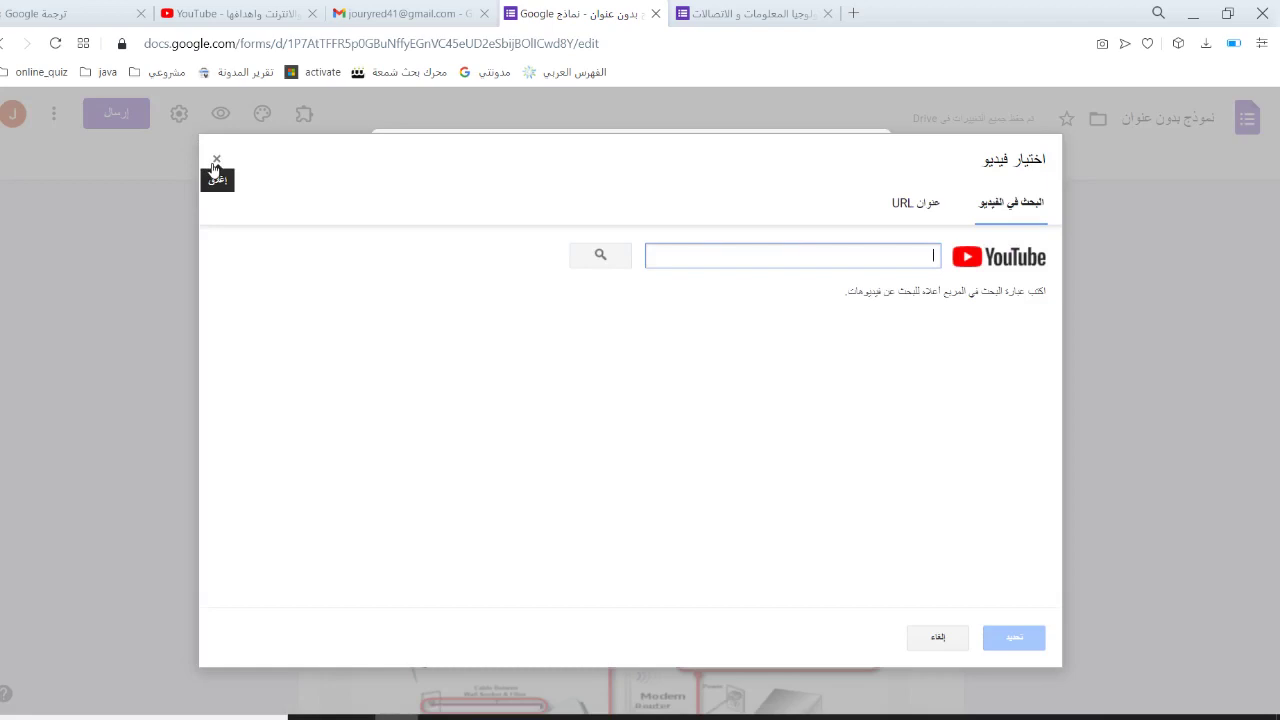
left_click(215, 164)
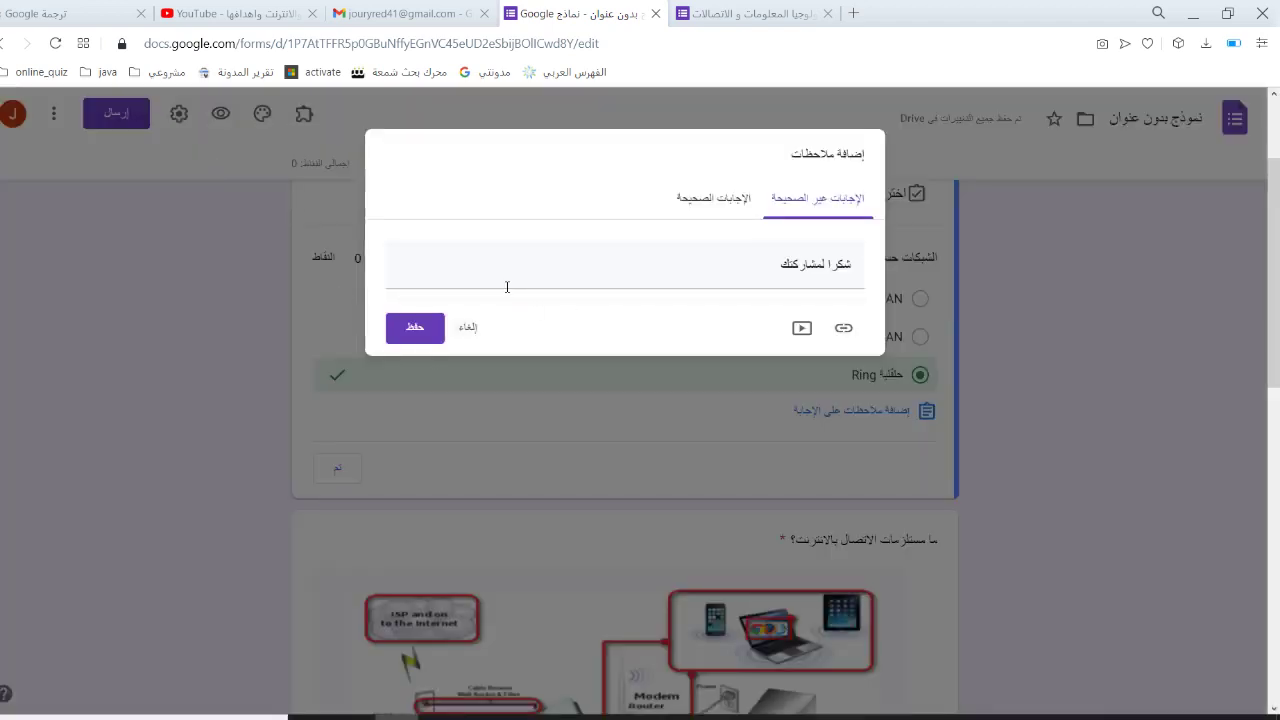
Step: Check the correct-answer feedback and save the feedback for the first question
left_click(708, 200)
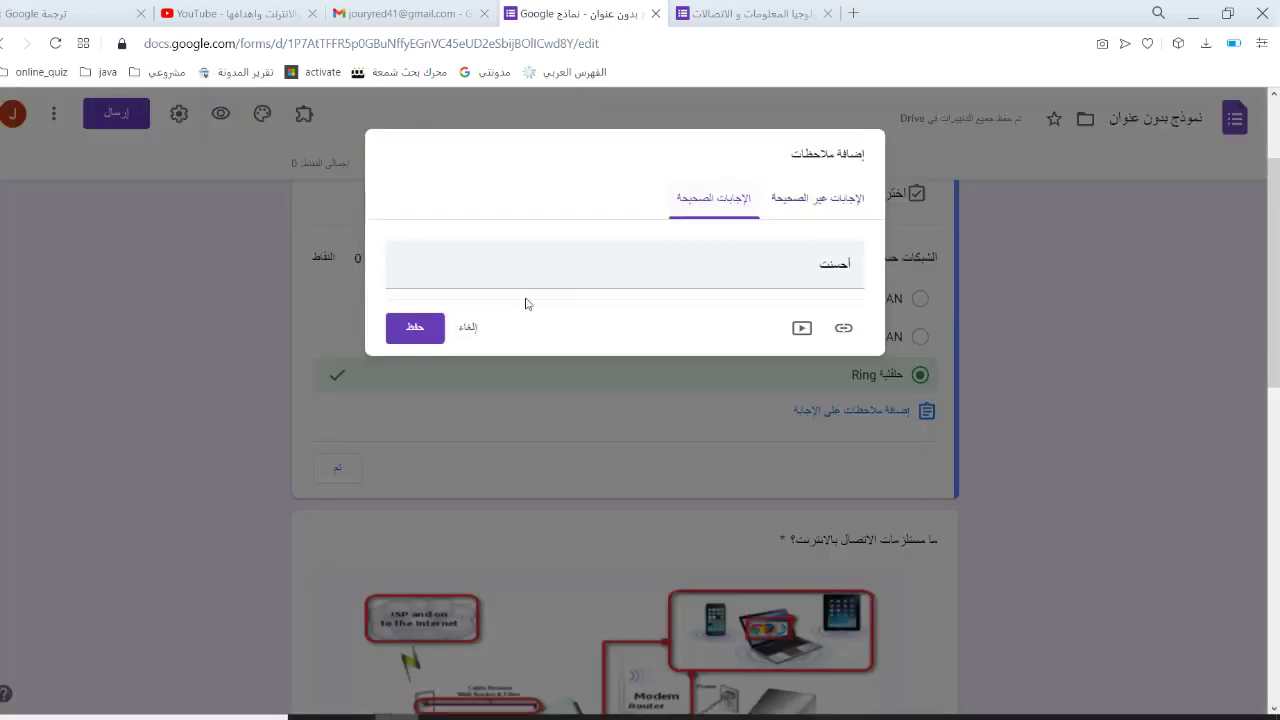
left_click(416, 334)
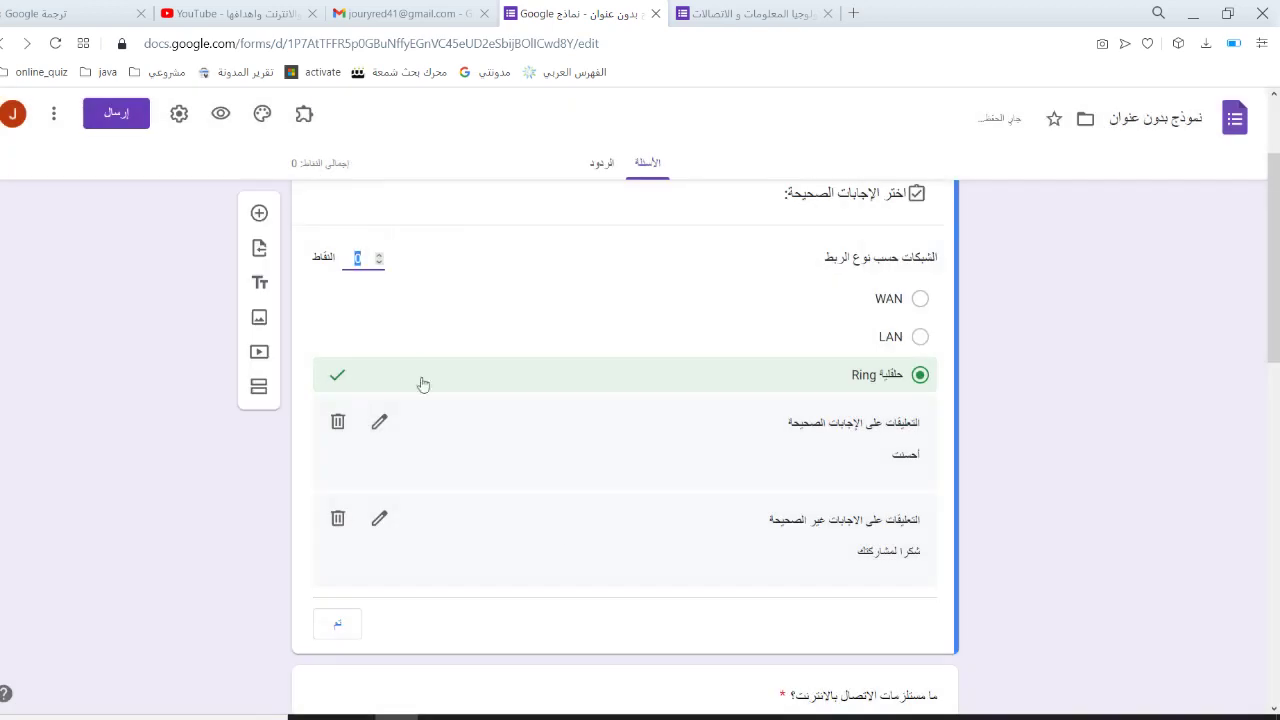
Step: Open the answer key of the question "ما مستلزمات الاتصال بالانترنت؟"
left_click(1277, 443)
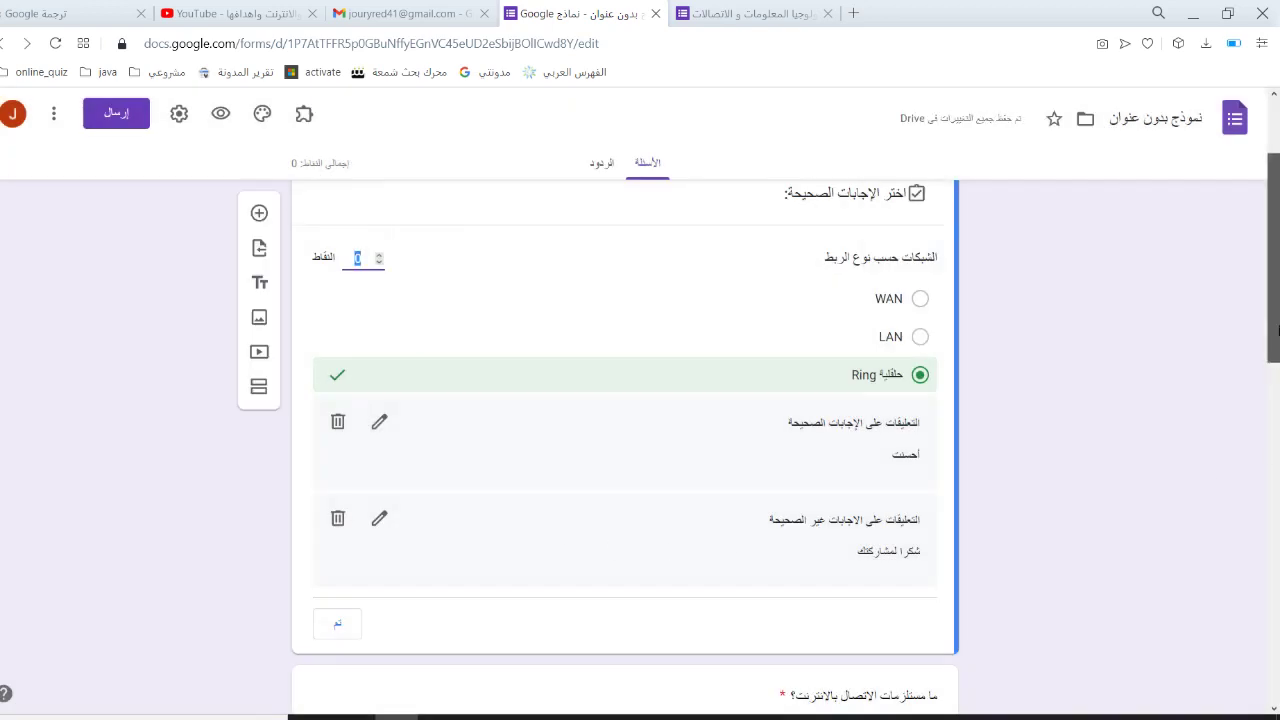
left_click_drag(1277, 443, 1277, 670)
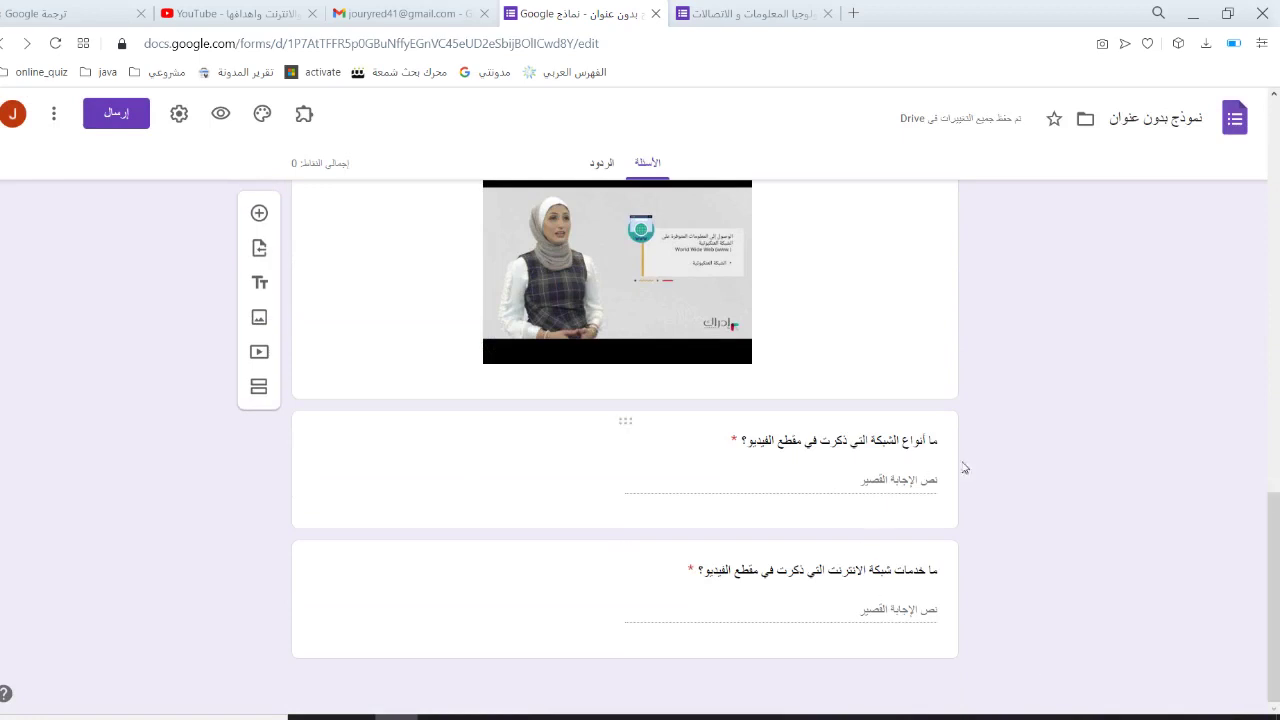
scroll(1230, 378, "up", 5)
scroll(1230, 378, "up", 3)
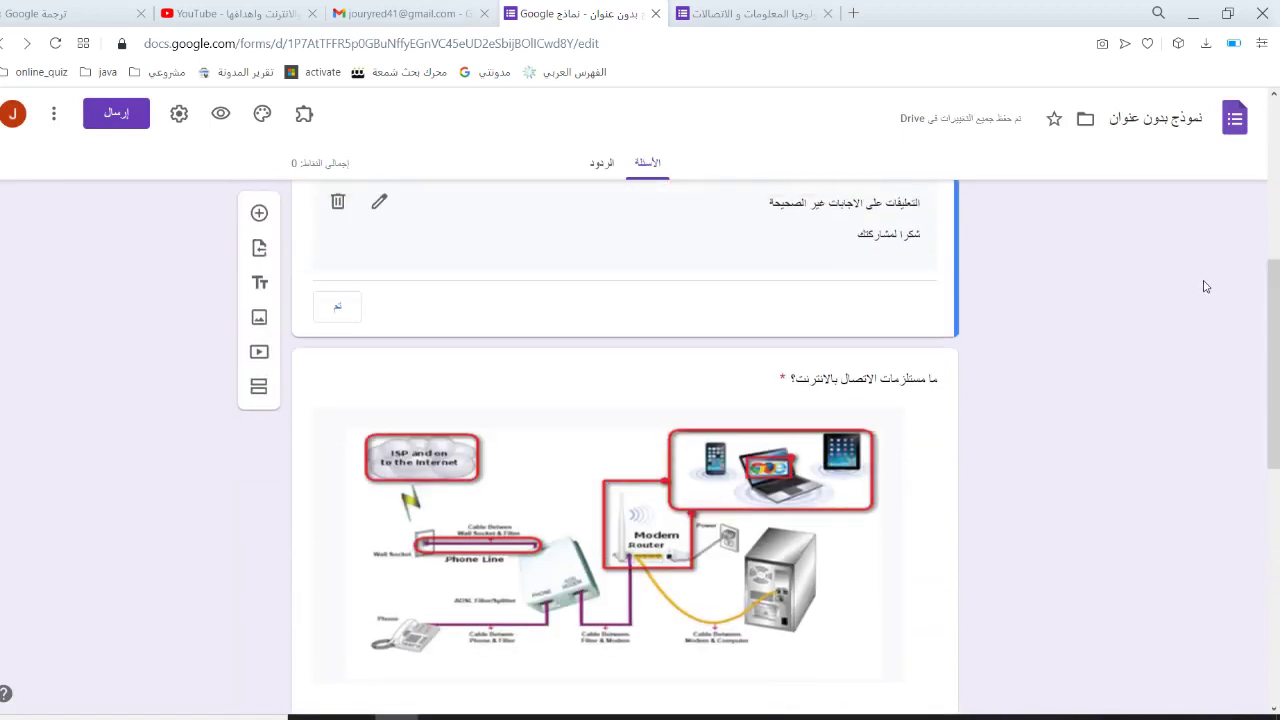
left_click_drag(1277, 390, 1277, 432)
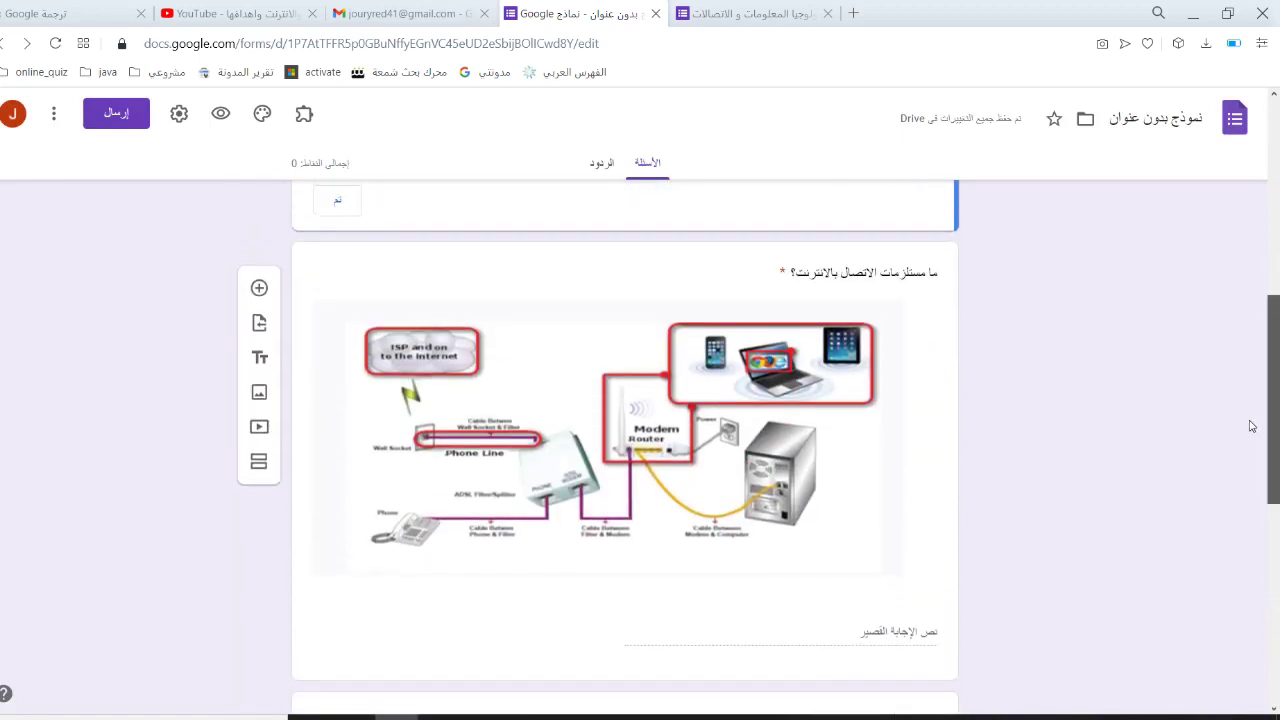
left_click(853, 283)
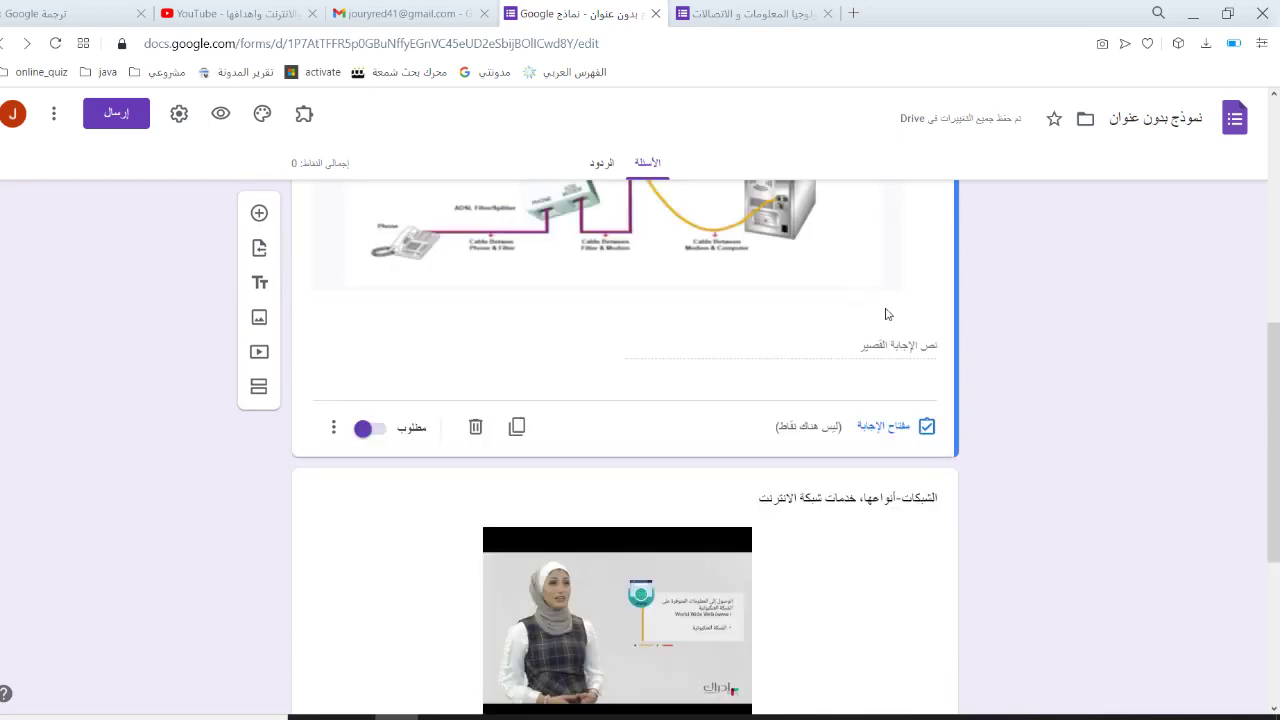
left_click(895, 430)
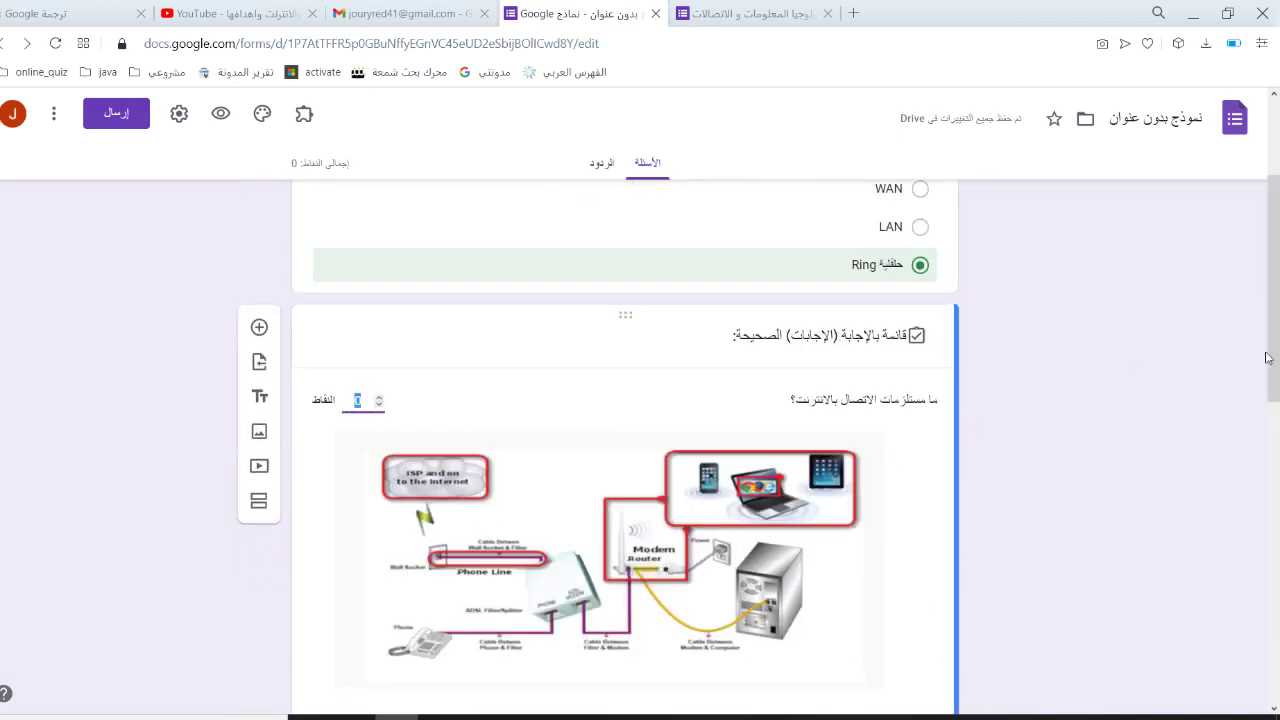
Step: Add the correct answer "أجهزة ذكية -مودم و راوتر- خط هاتف أرضي - اشتراك في خدمة الانترنت ISP" to the answer key
left_click_drag(1270, 360, 1277, 471)
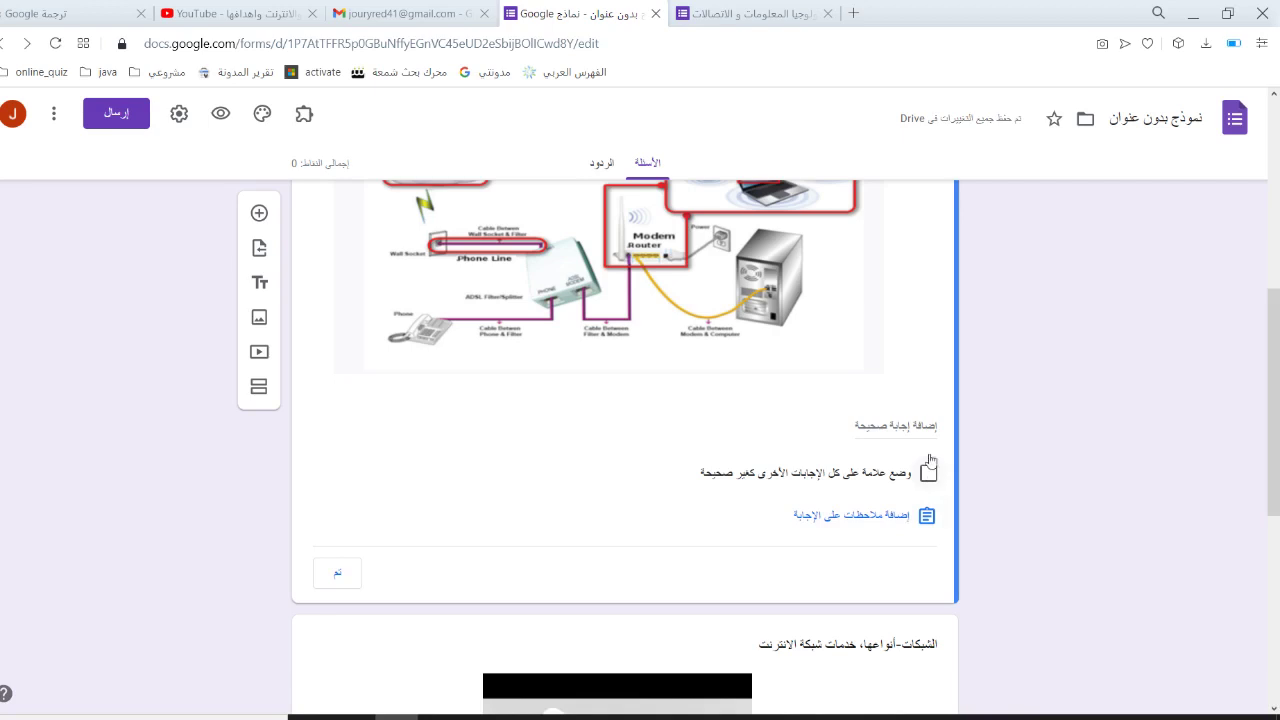
left_click(912, 426)
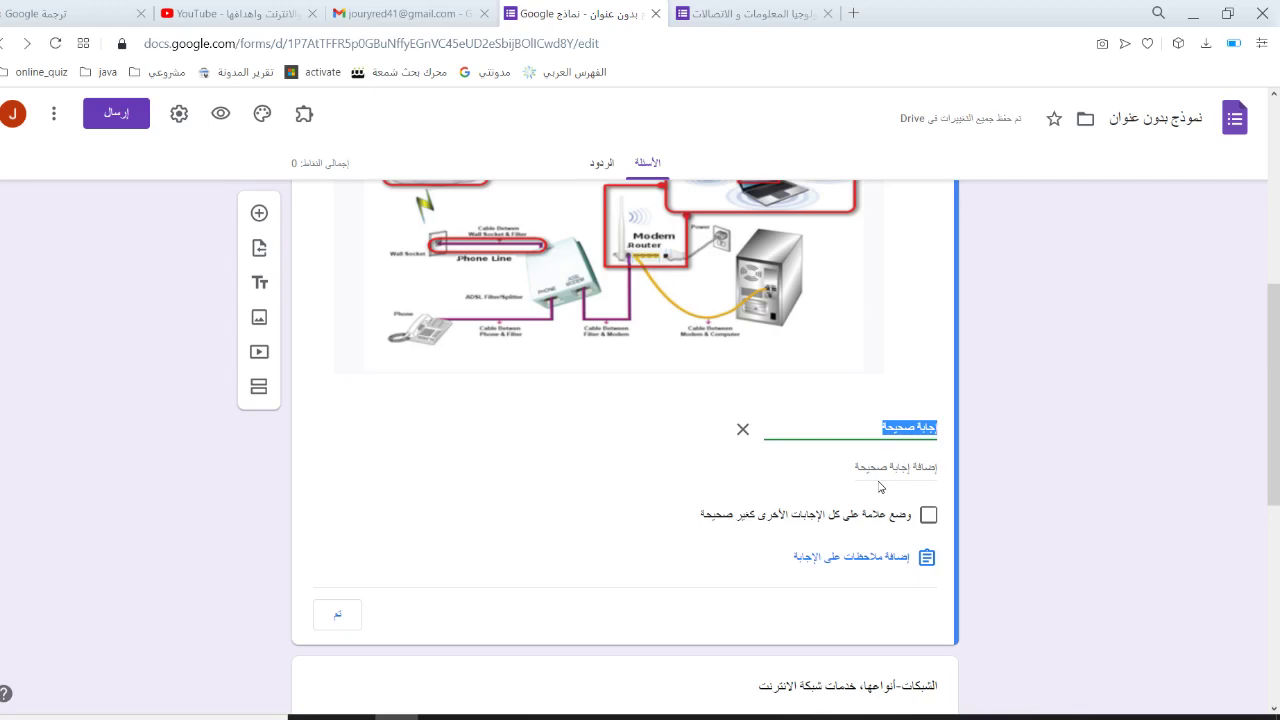
type("أجهز")
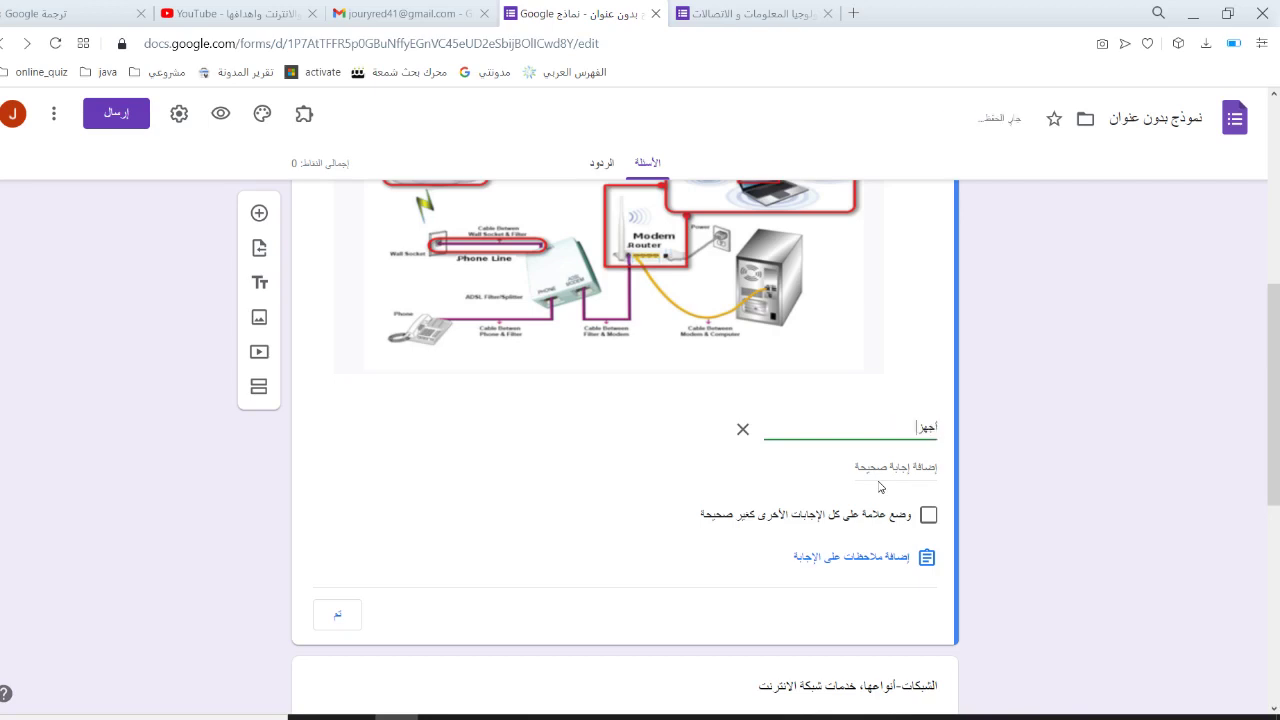
type("ة")
type(" ذات")
type("ية")
type(" ،")
type(" -")
type("مودم")
type("ا")
key("BackSpace")
type("و راوتر -")
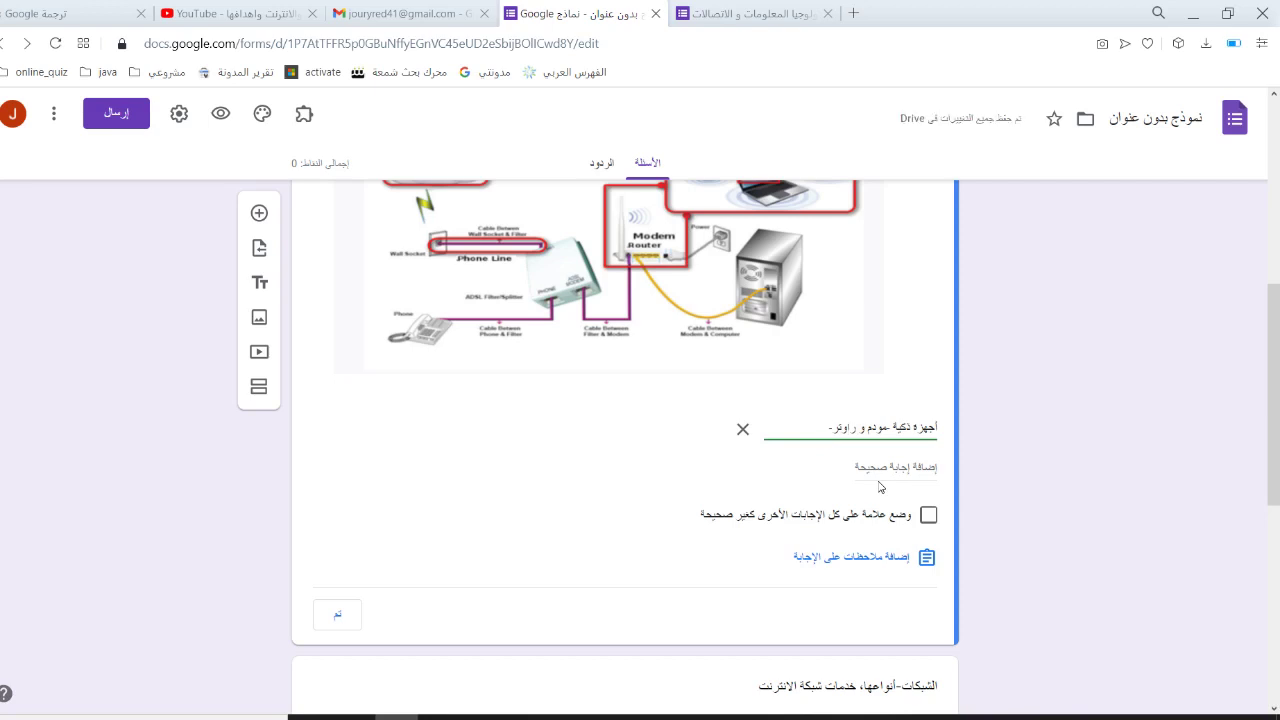
type("خط هاتف أرض")
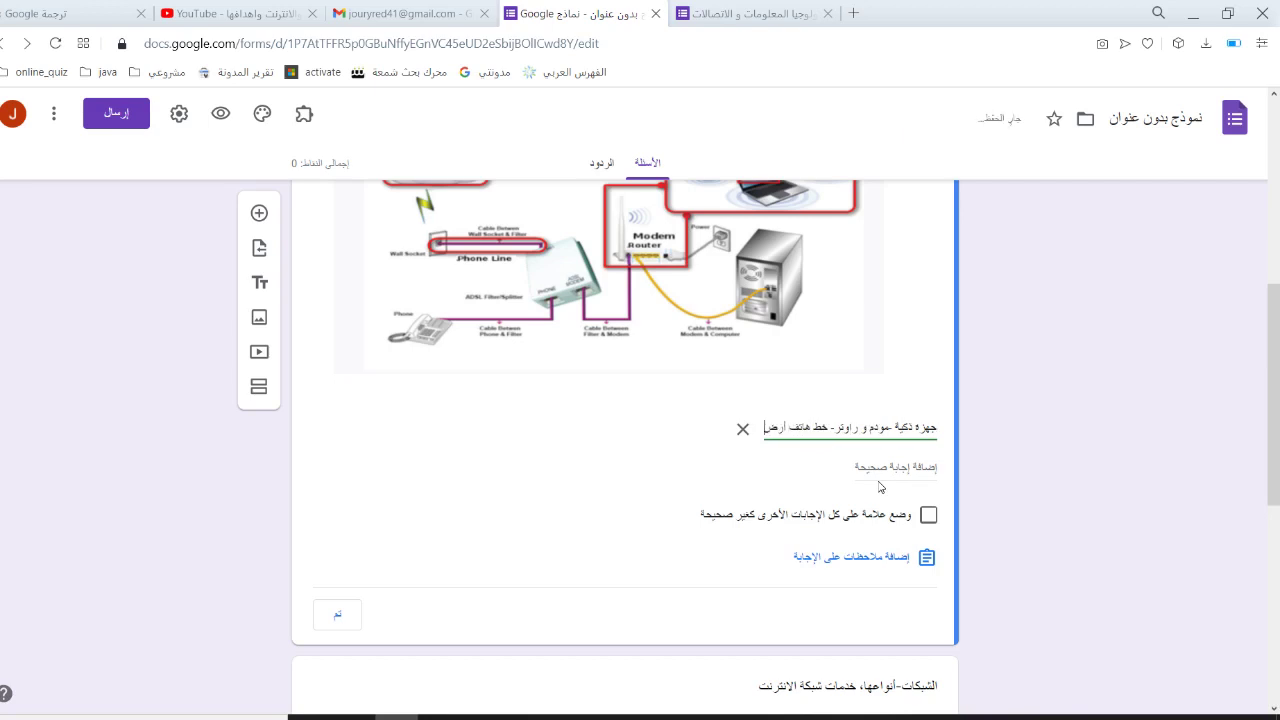
type("ي -")
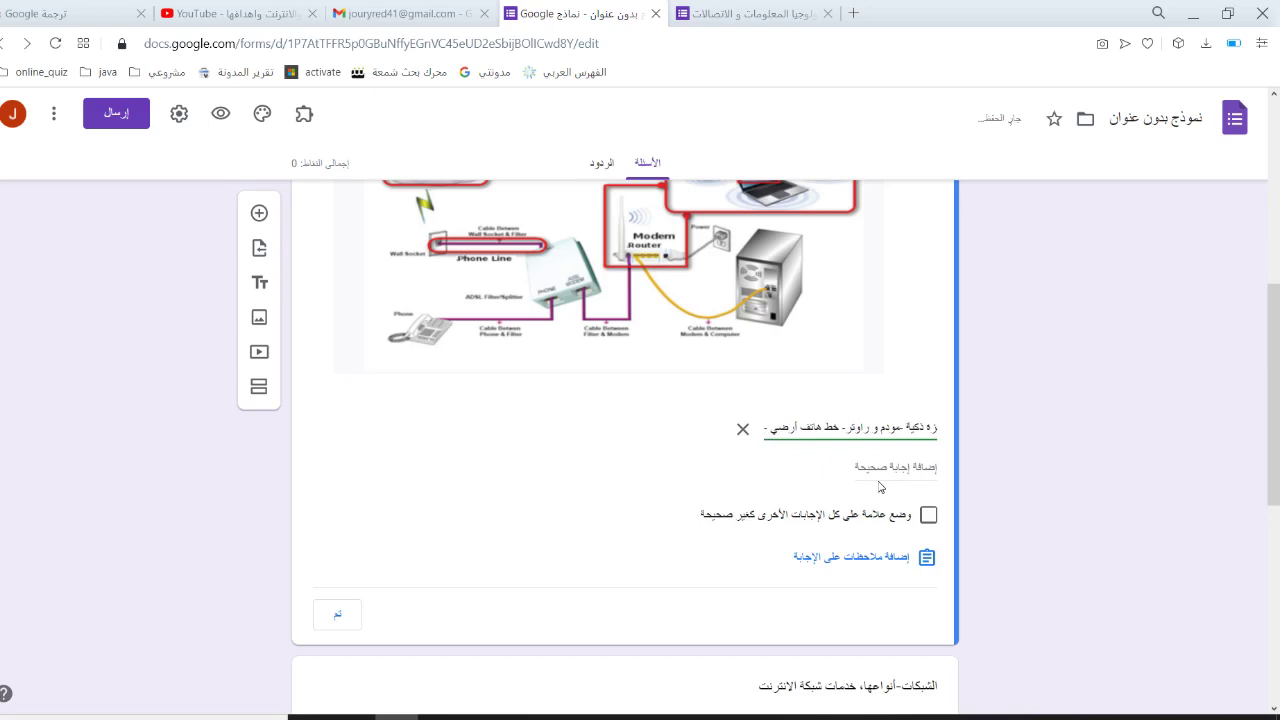
type(" اشتراك")
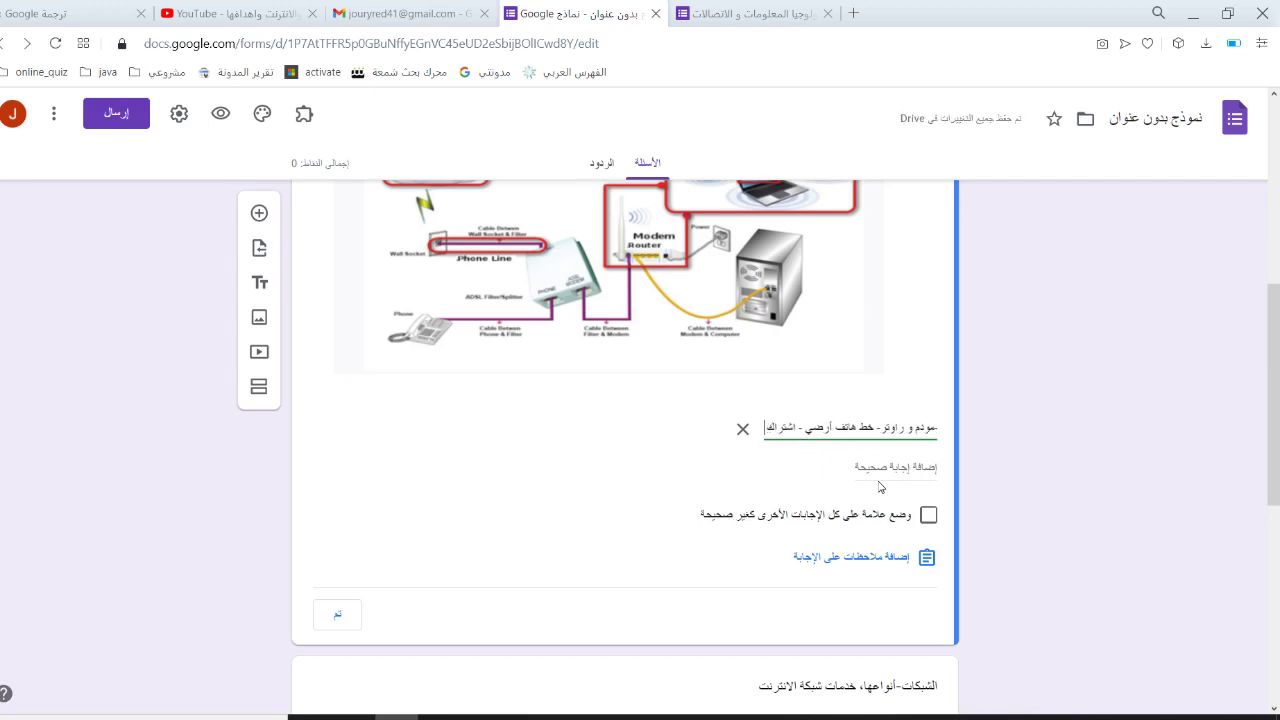
type(" في خ")
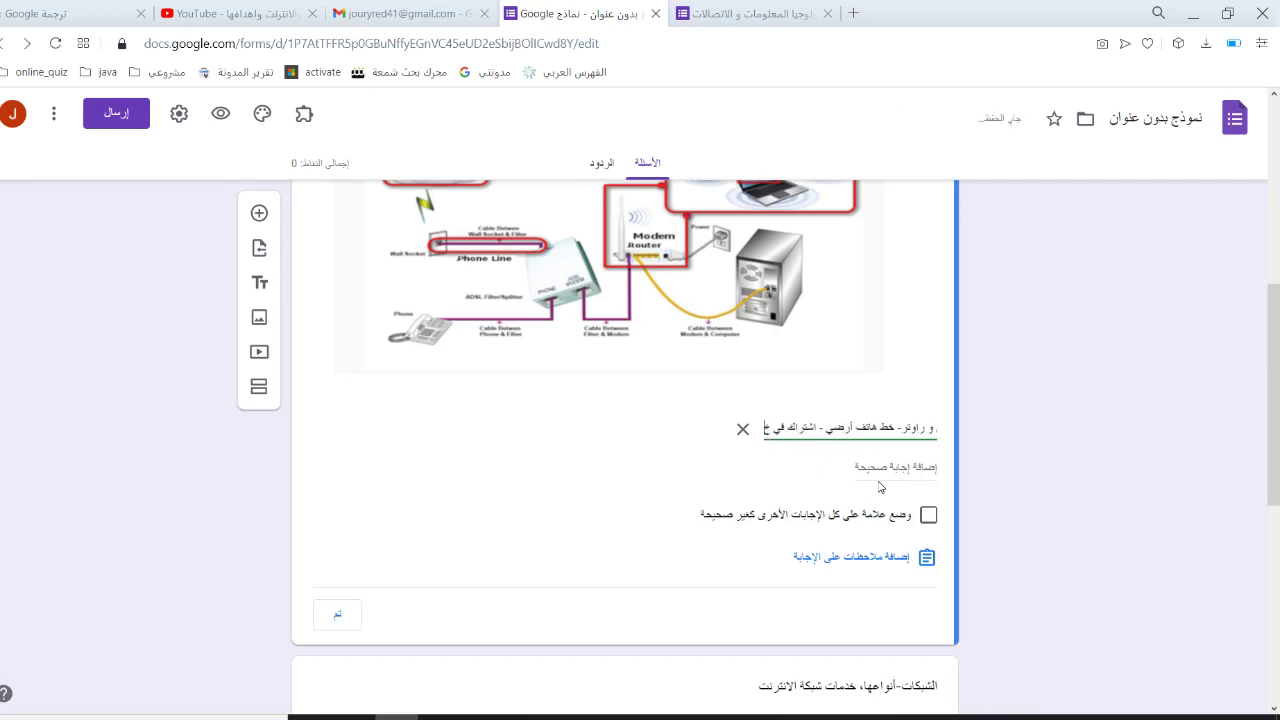
type("دمة الانترنت")
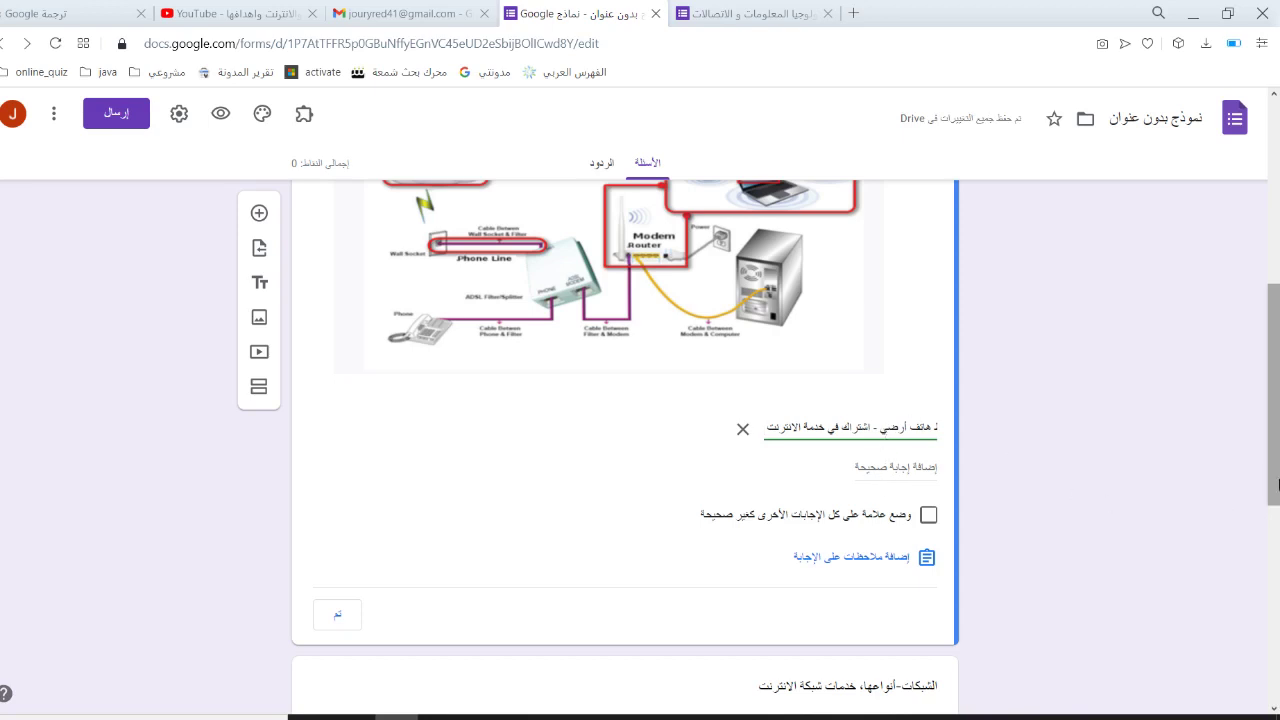
left_click_drag(1276, 481, 1276, 445)
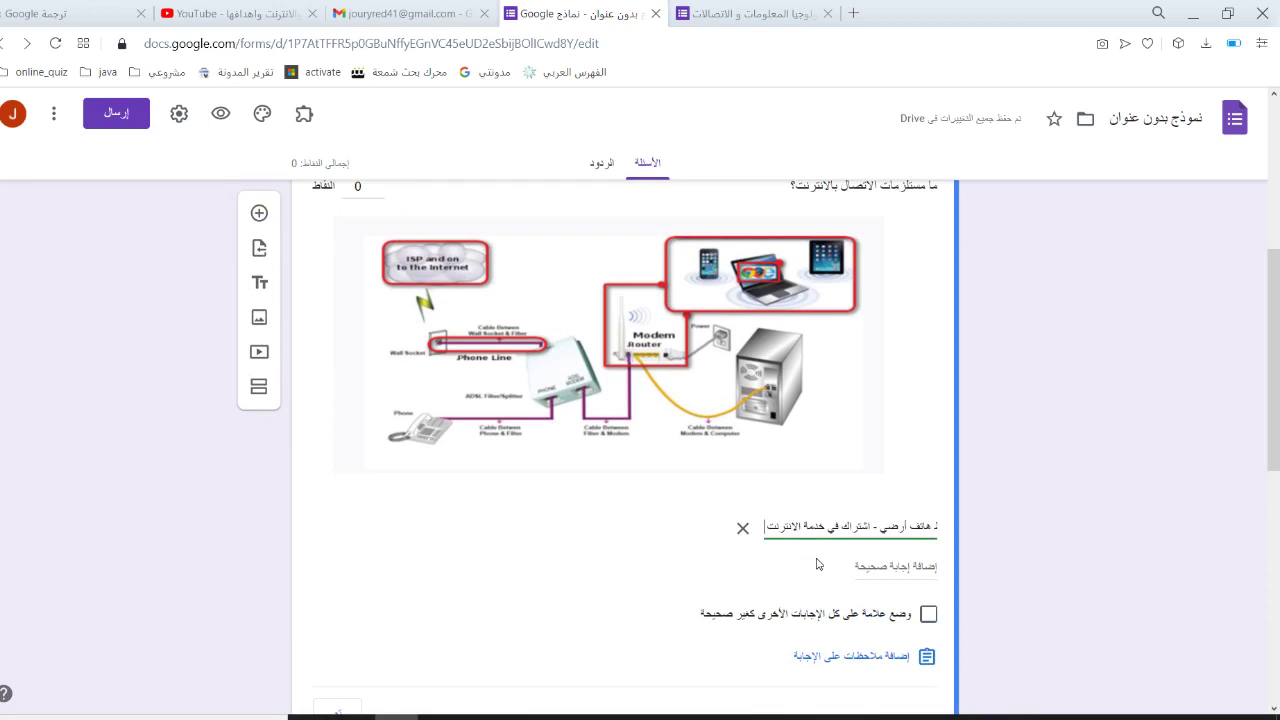
type("ISp")
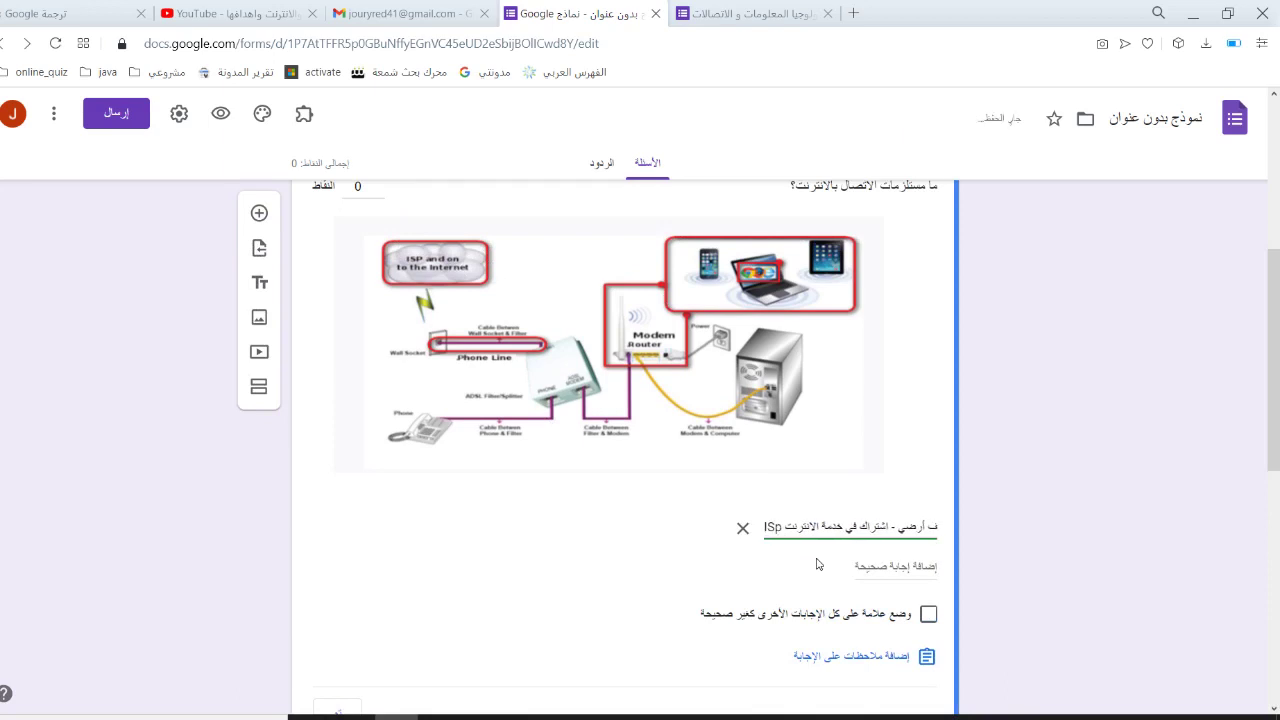
key("BackSpace")
type("P")
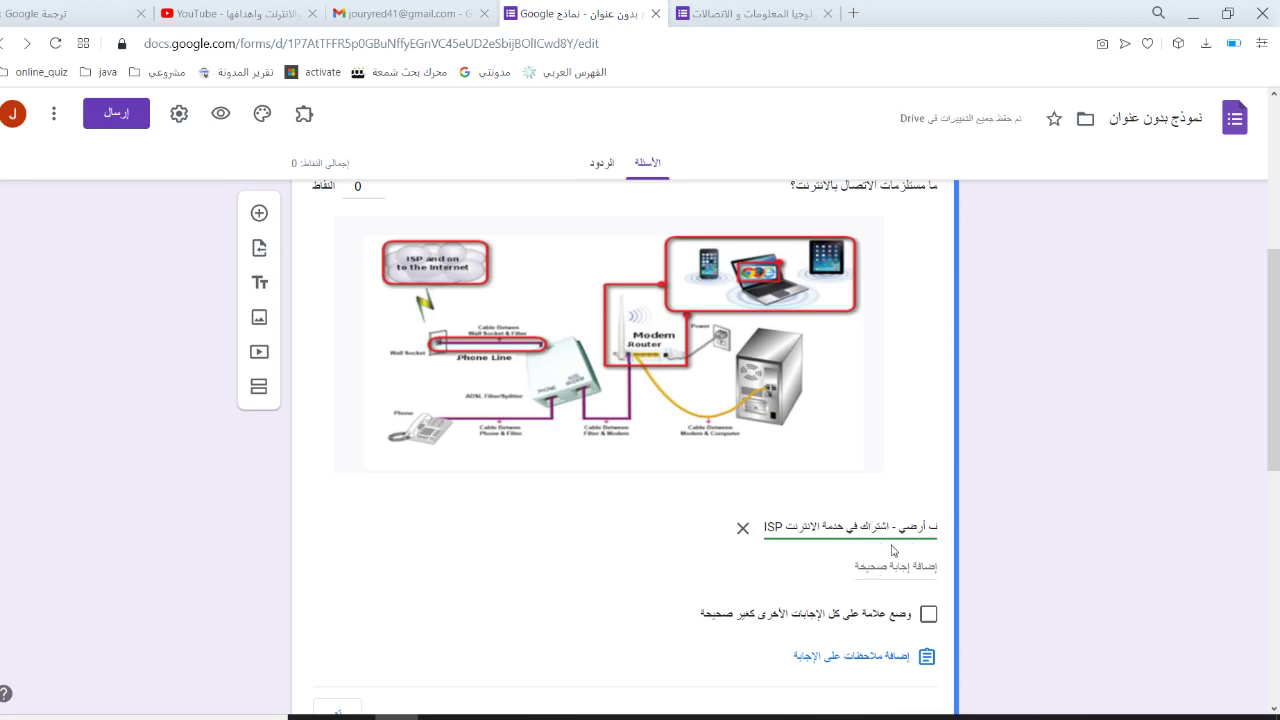
Step: Copy the first correct answer and add it as a second correct answer
double_click(895, 528)
triple_click(897, 530)
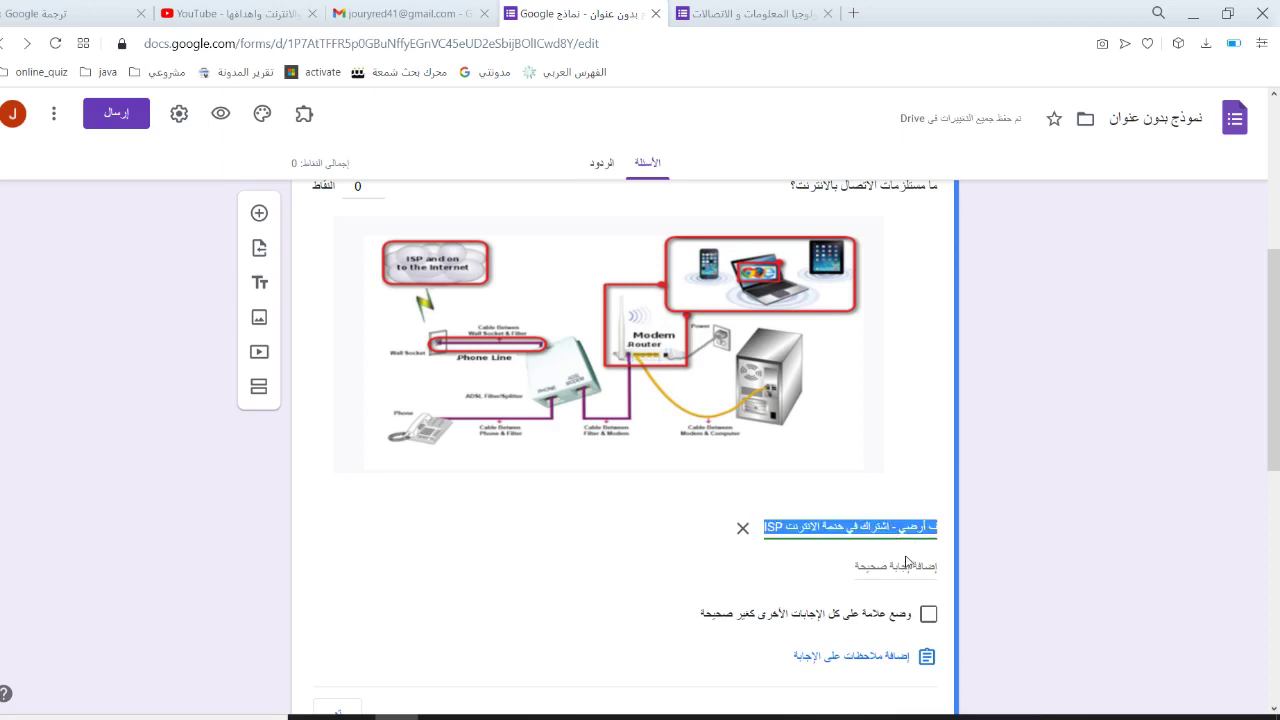
left_click(907, 564)
key("ctrl+v")
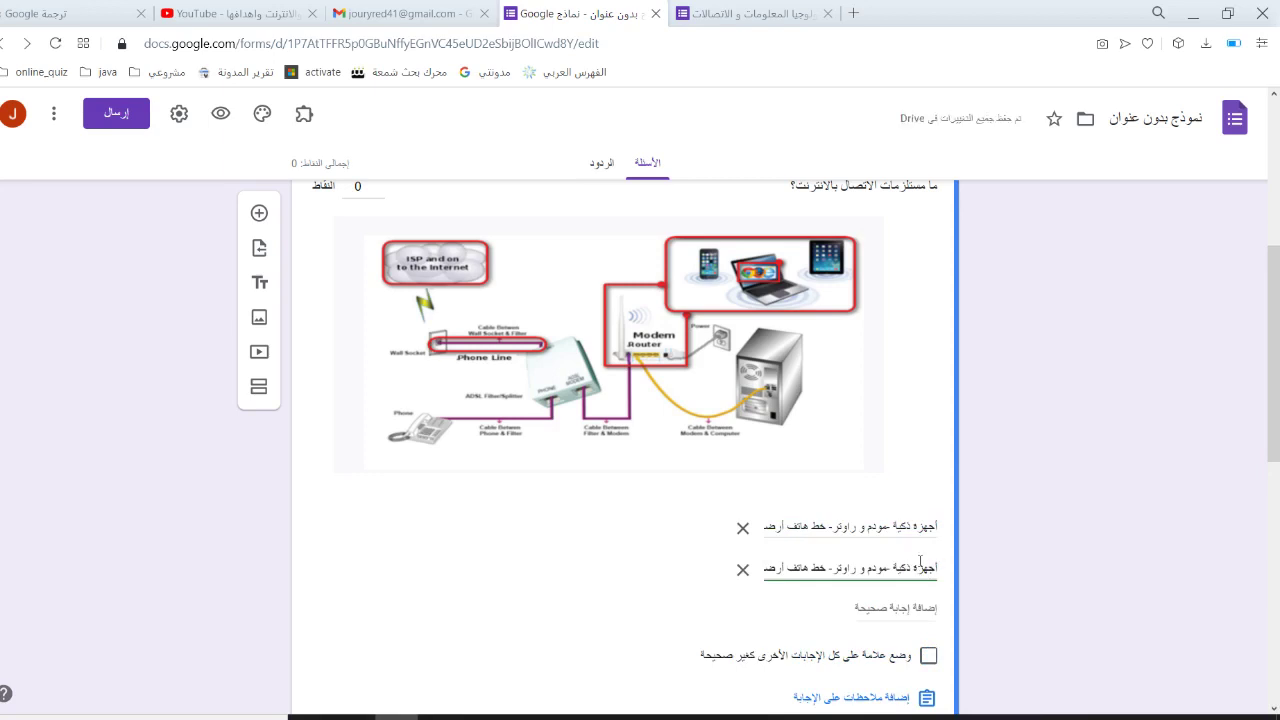
Step: In the second correct answer, respell the first word as "اجهزة" and shorten "مودم و راوتر" to "راوتر"
left_click(920, 563)
type("أ")
left_click(863, 570)
key("Delete")
key("Delete")
left_click_drag(846, 570, 880, 590)
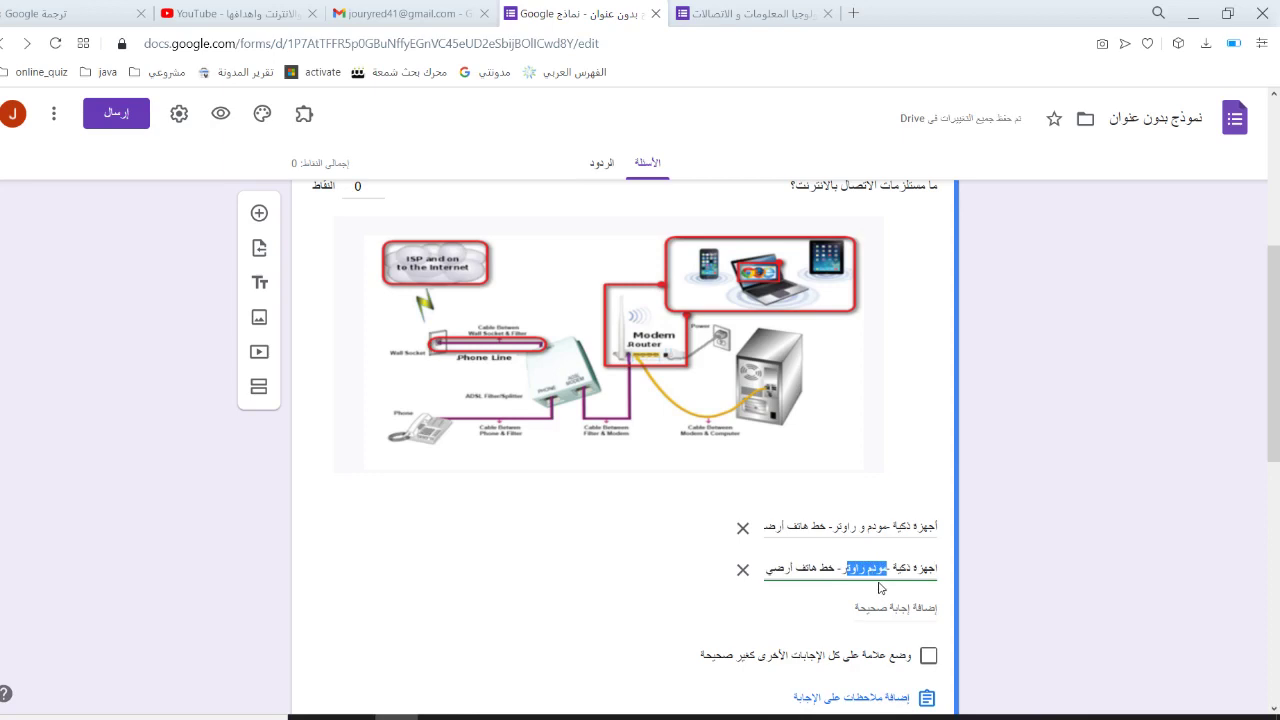
key("Delete")
type("راك")
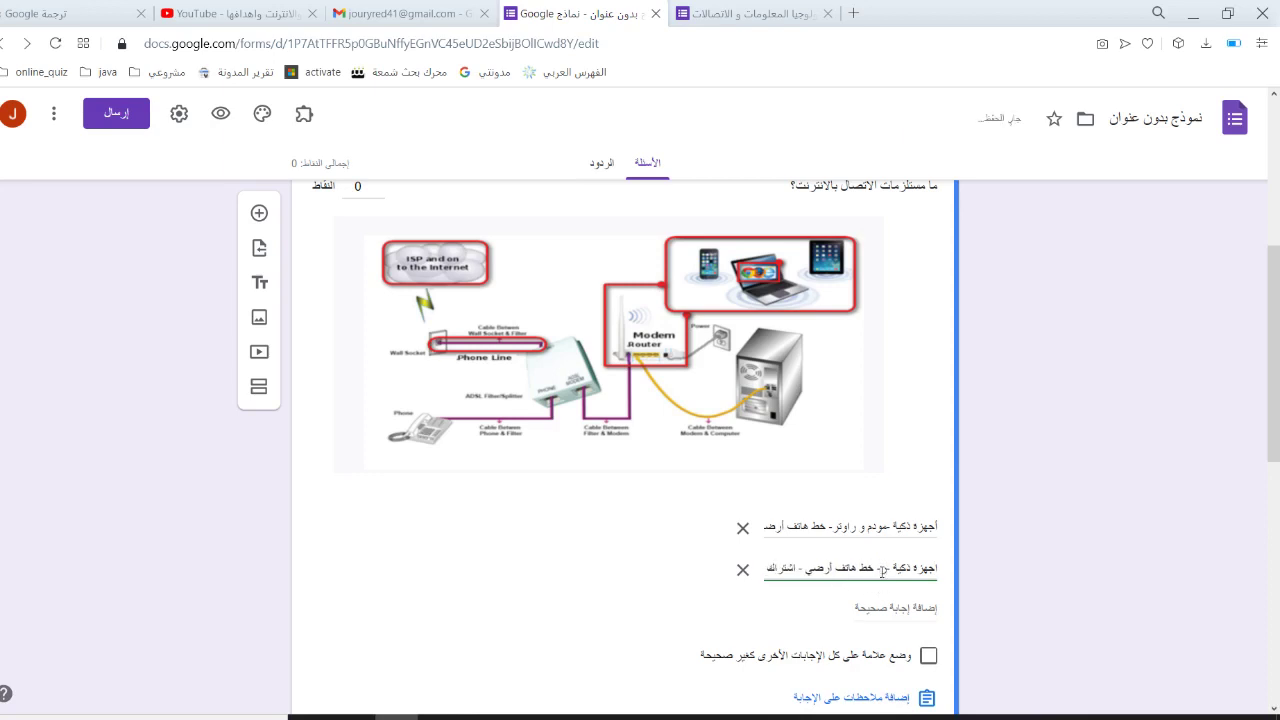
type("اوتر")
Step: Shorten the end of the second correct answer to "خط هاتف - ISP"
left_click(797, 567)
key("BackSpace")
key("BackSpace")
key("BackSpace")
key("BackSpace")
key("BackSpace")
left_click_drag(807, 573, 735, 575)
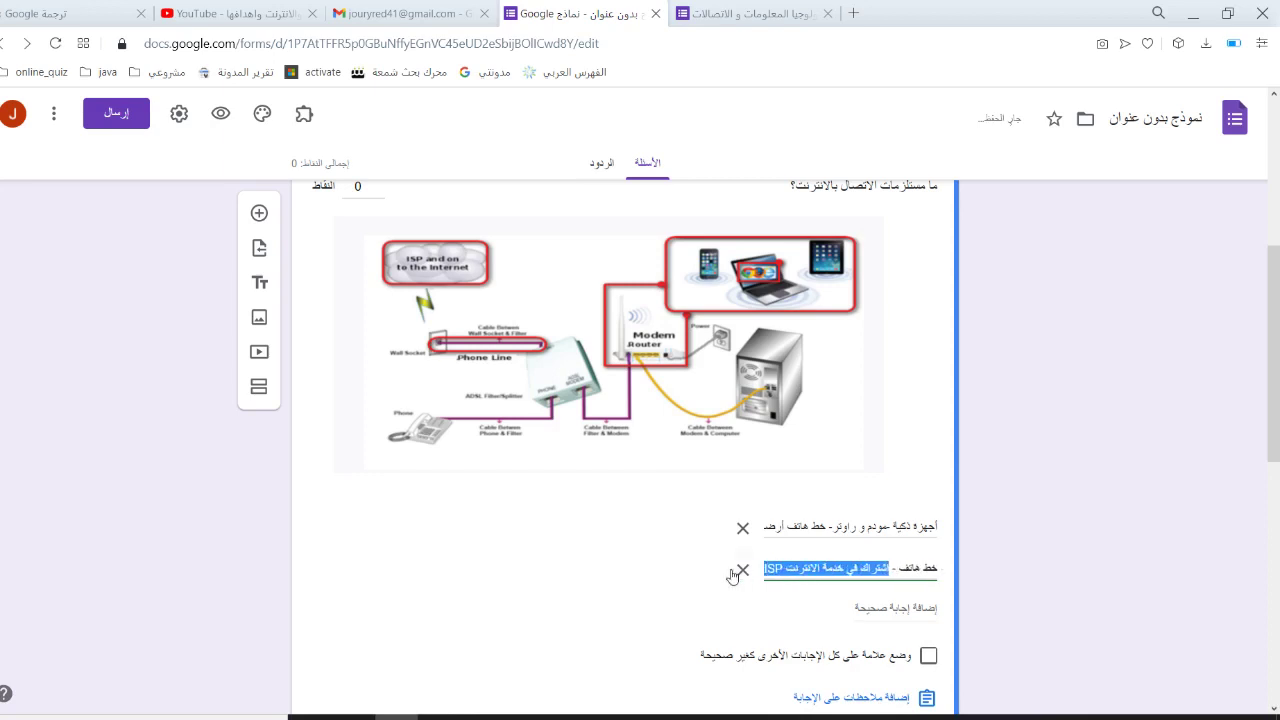
key("BackSpace")
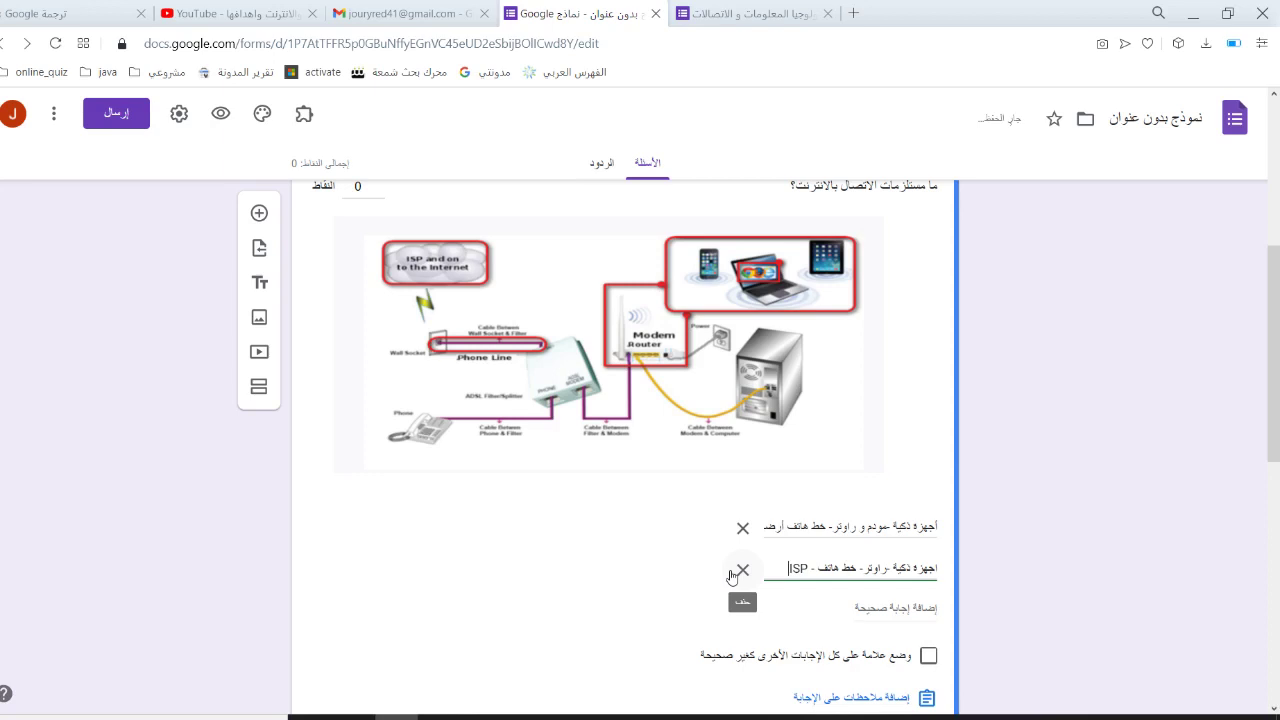
left_click(991, 559)
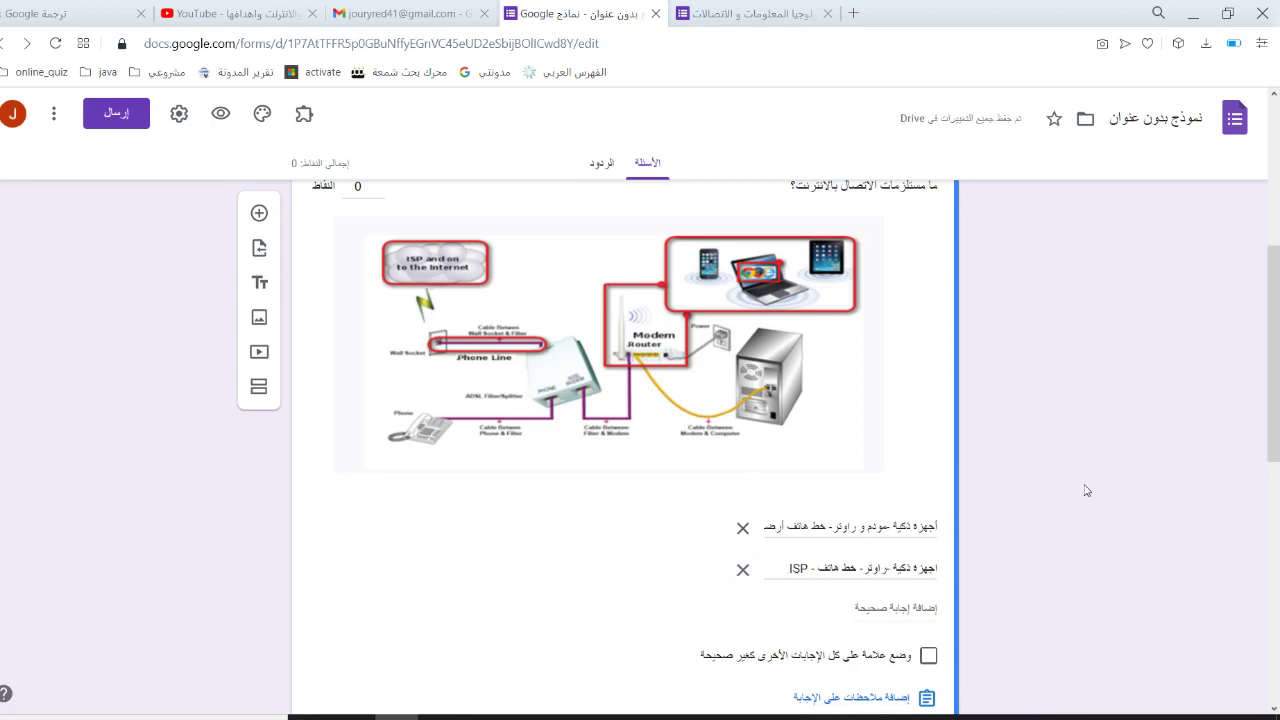
Step: Add the answer feedback "شكرا لمشاركتك و الإجابة" to the internet requirements question and save it
scroll(828, 549, "down", 2)
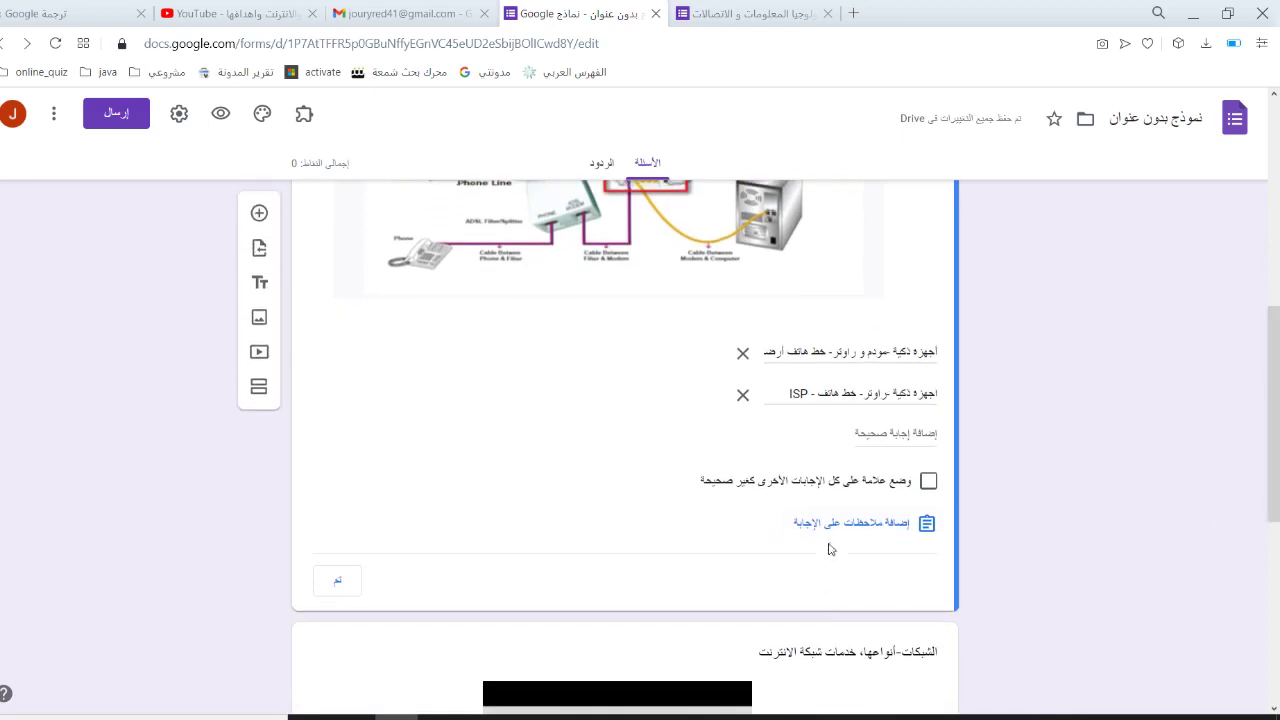
left_click(836, 524)
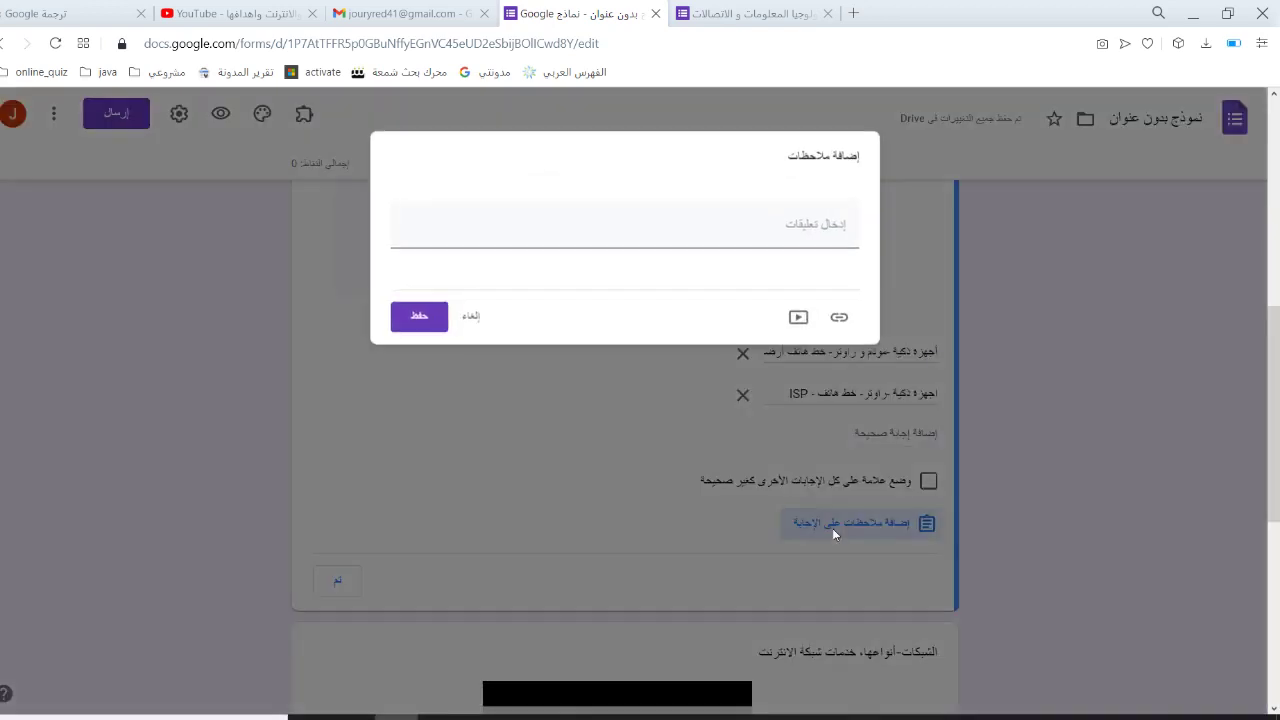
left_click(797, 222)
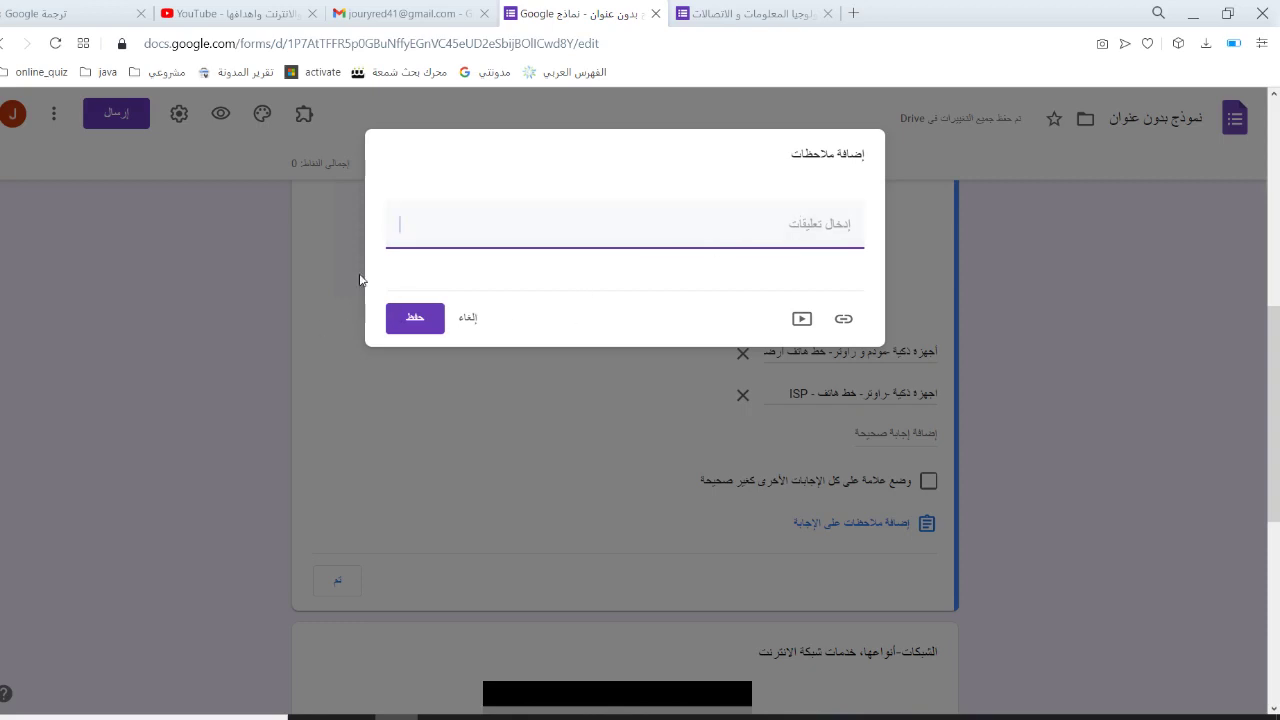
type("a")
key("BackSpace")
key("BackSpace")
key("BackSpace")
type("شكرا لمشاركتك و الإجاب")
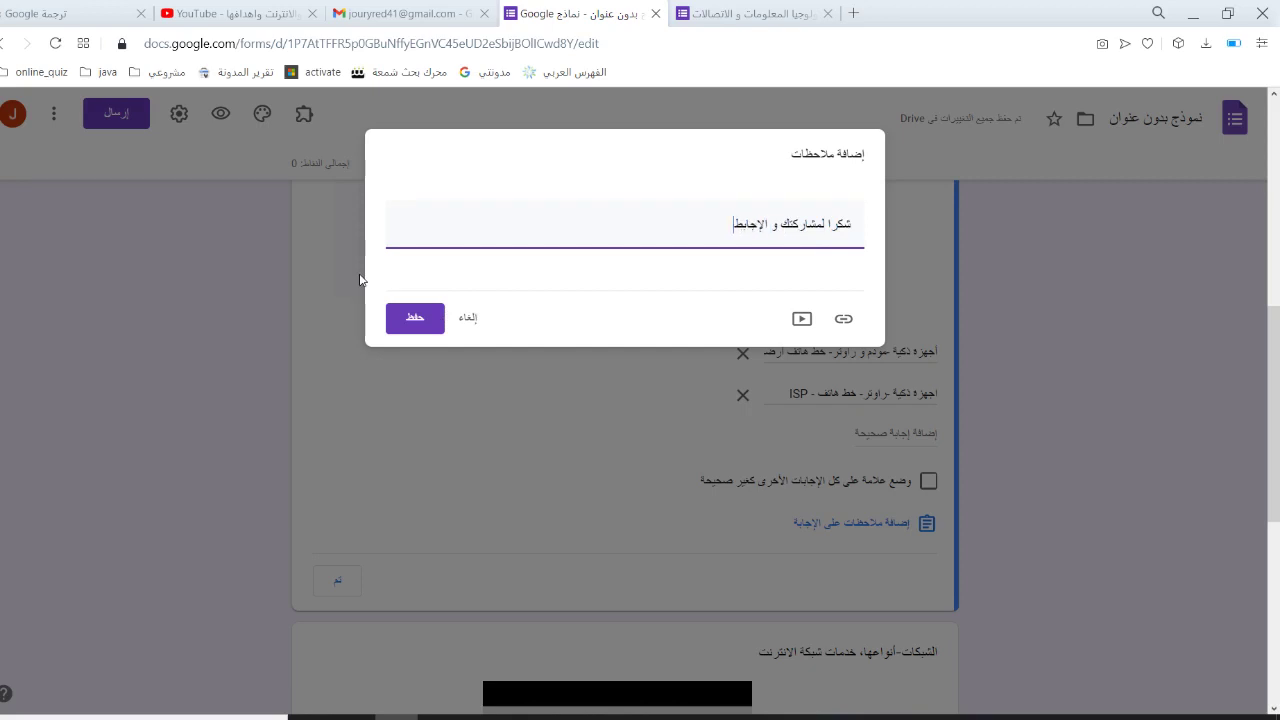
type("ة")
left_click(414, 320)
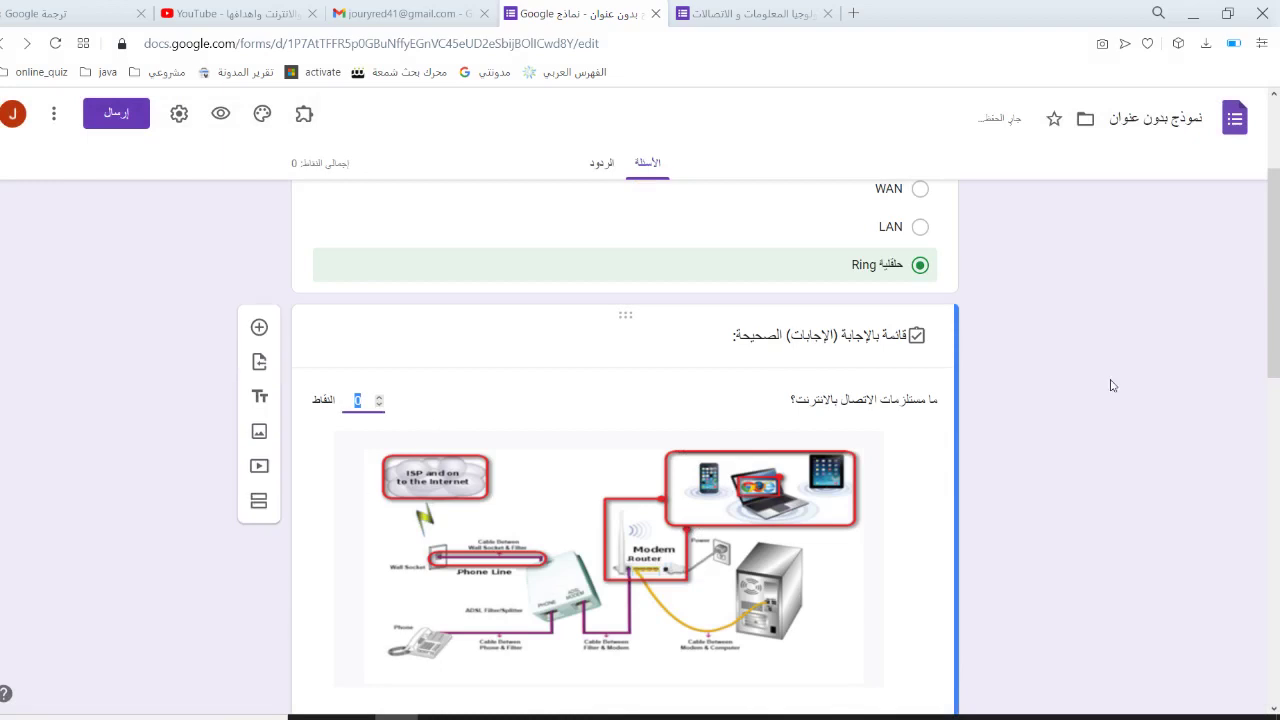
Step: Look through the form's questions, preview the quiz as respondents see it, and close the preview
left_click(1270, 386)
scroll(1278, 517, "down", 4)
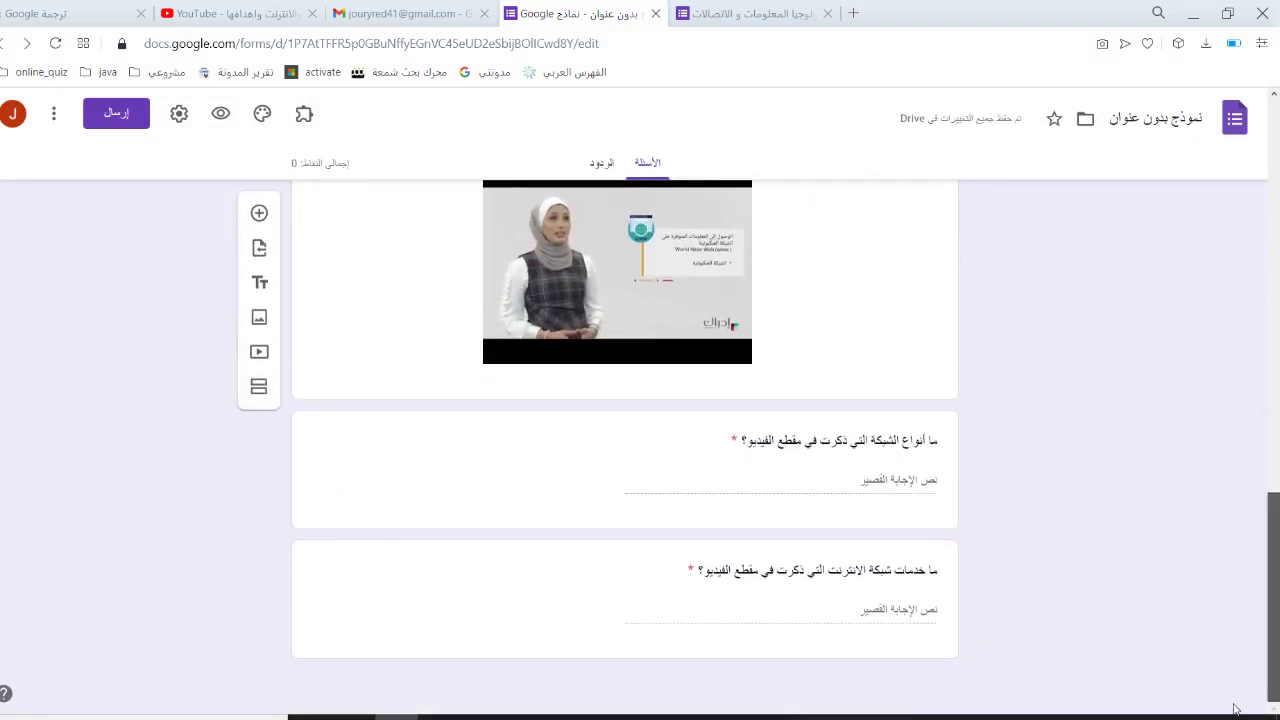
scroll(1246, 668, "up", 12)
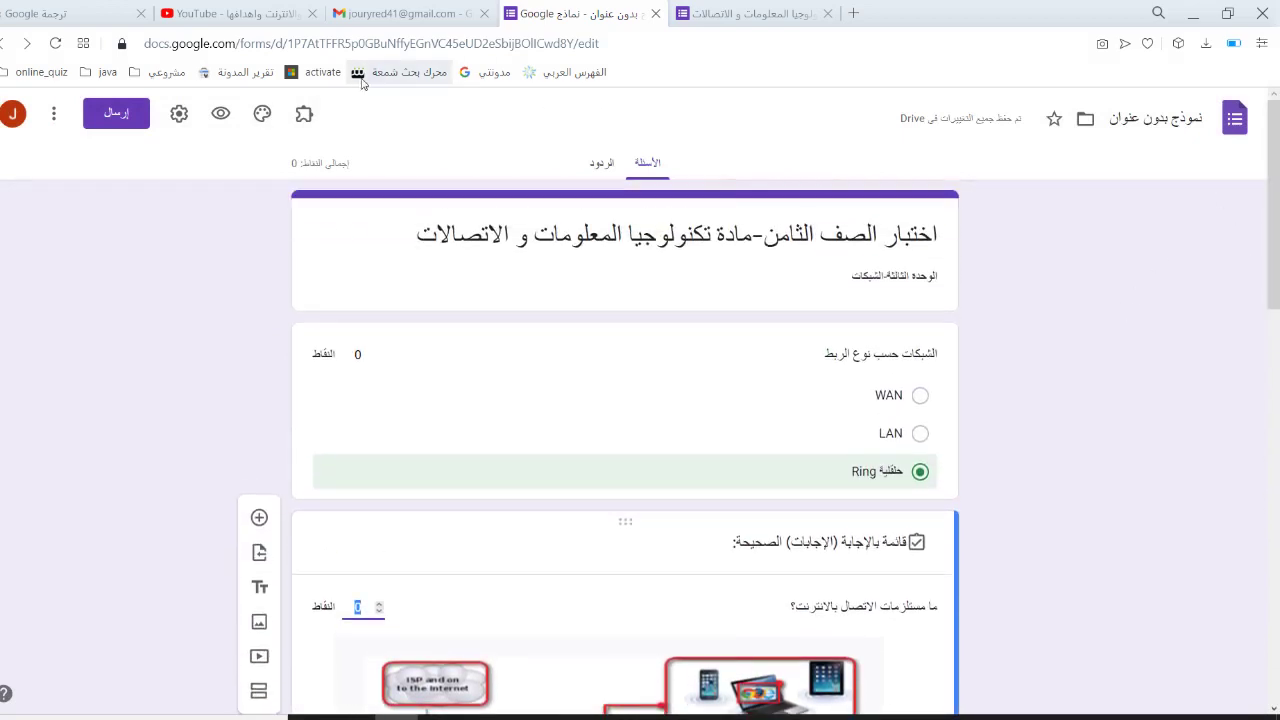
left_click(220, 113)
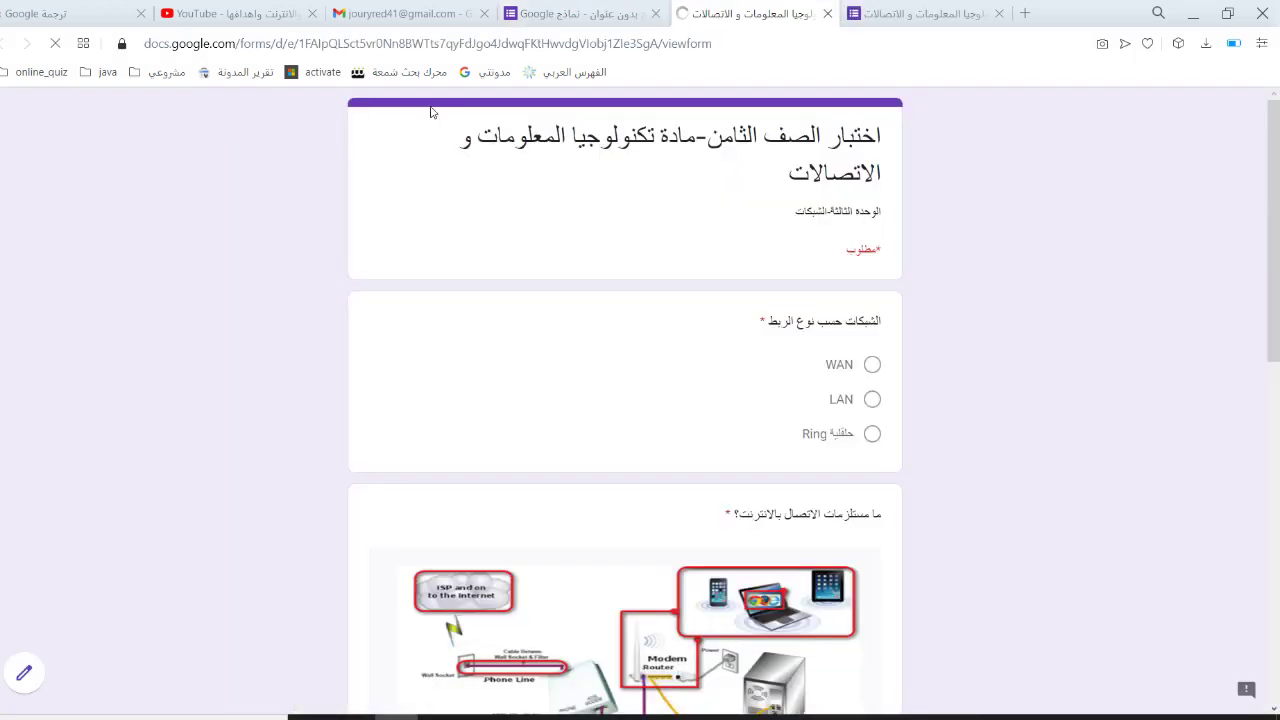
left_click_drag(1273, 320, 1212, 205)
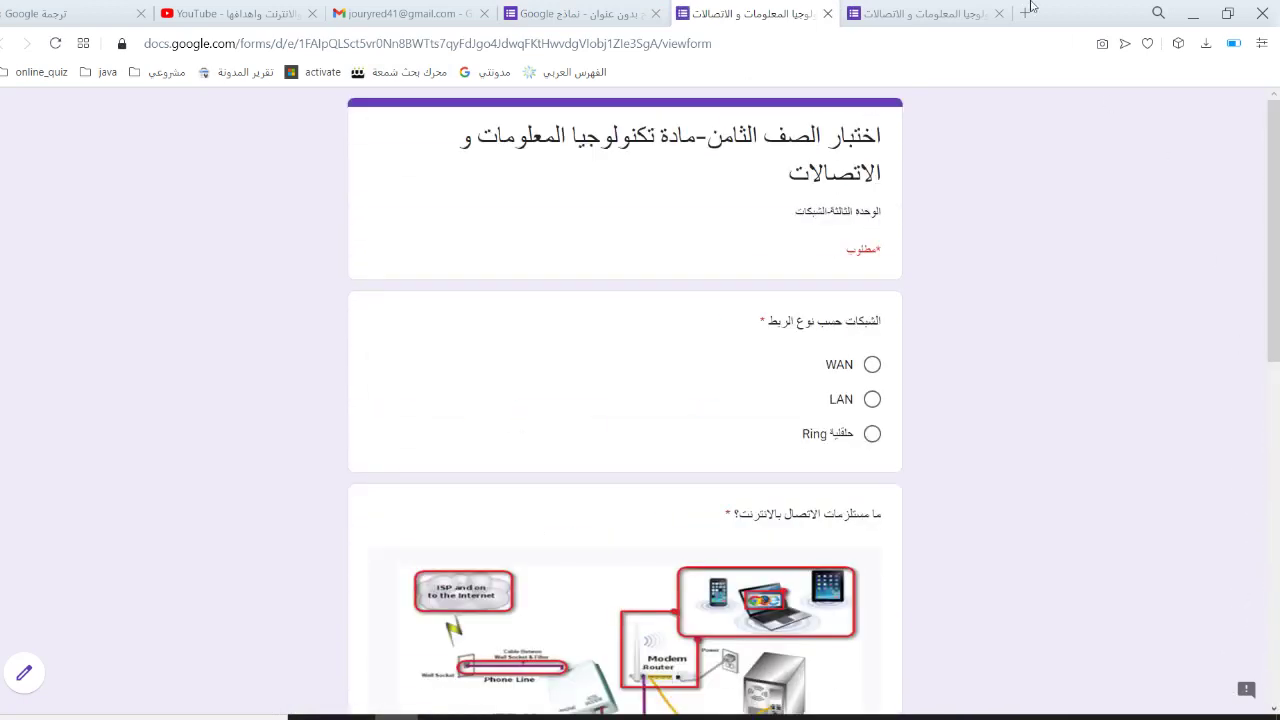
left_click(825, 13)
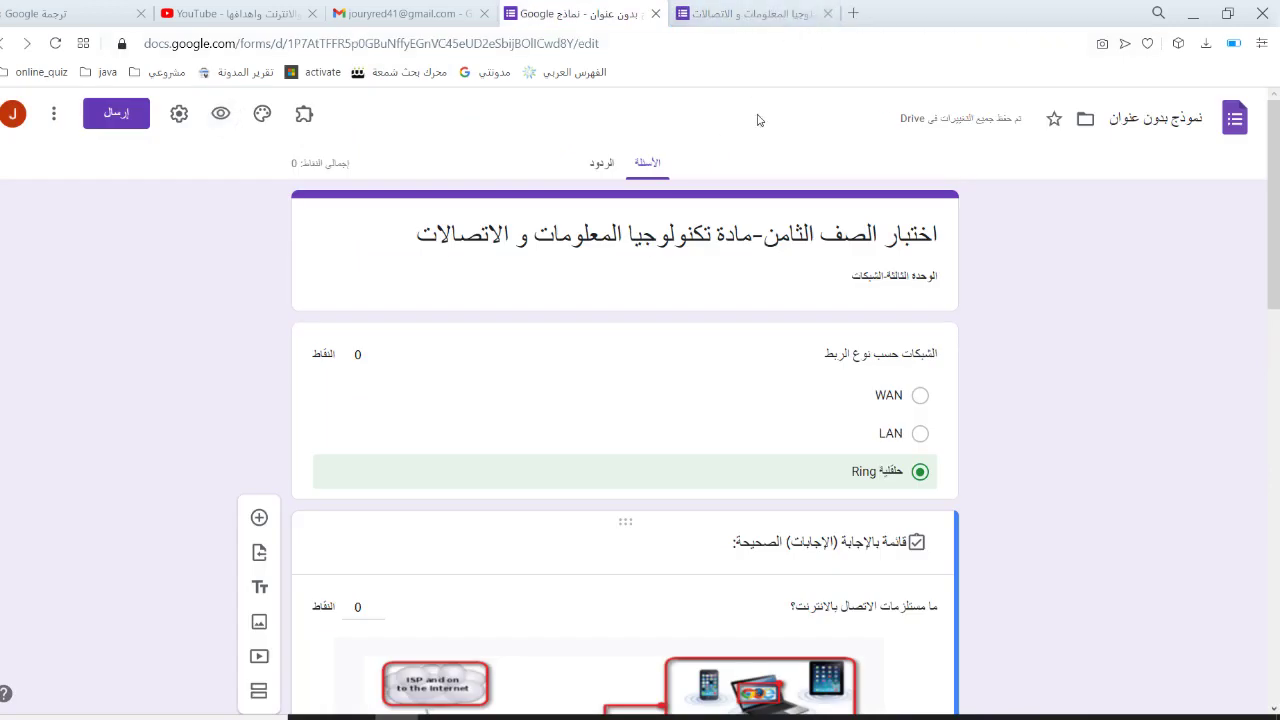
Step: Close the preview, copy the form's full link from the sending options, and close the sending dialog
left_click(826, 13)
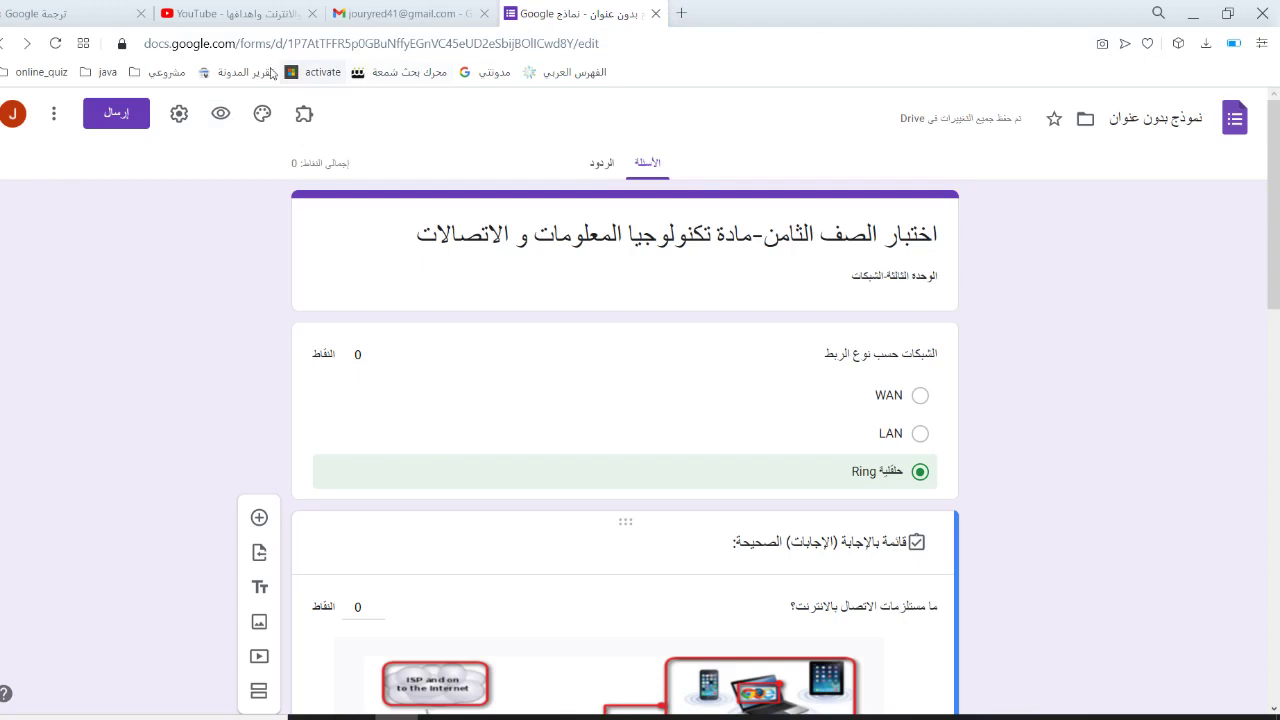
left_click(113, 115)
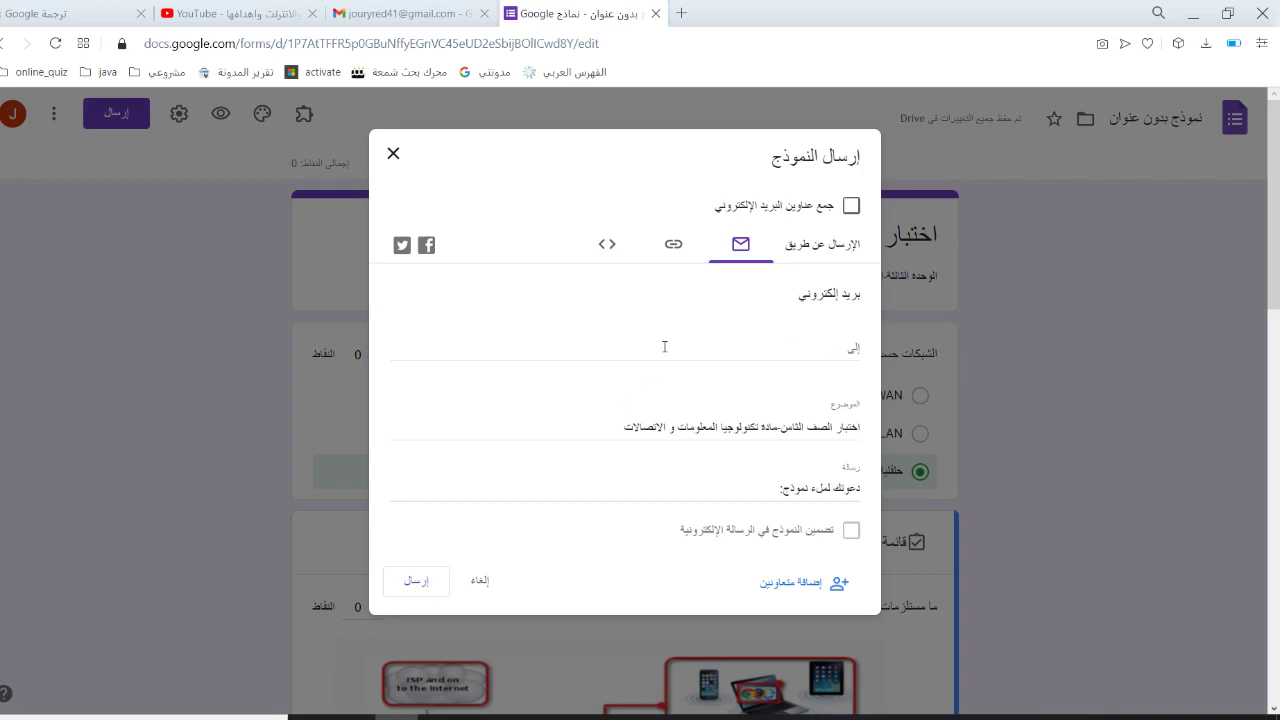
left_click(688, 244)
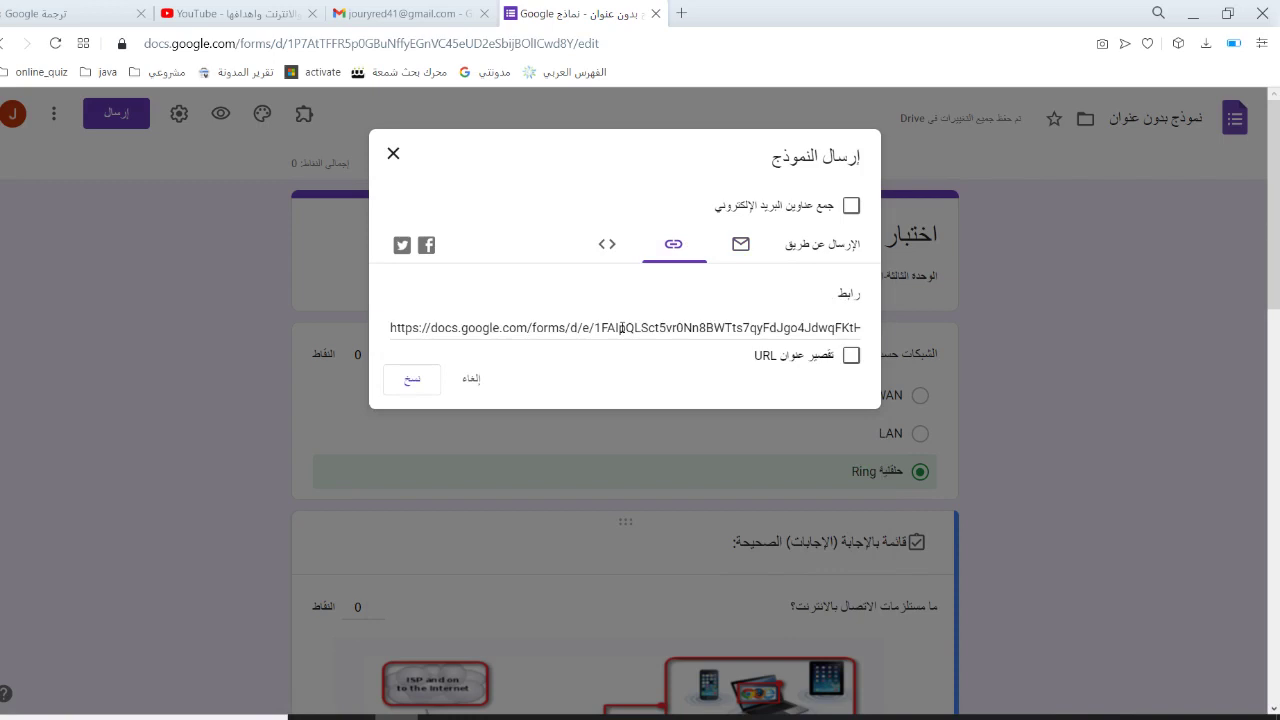
left_click(407, 382)
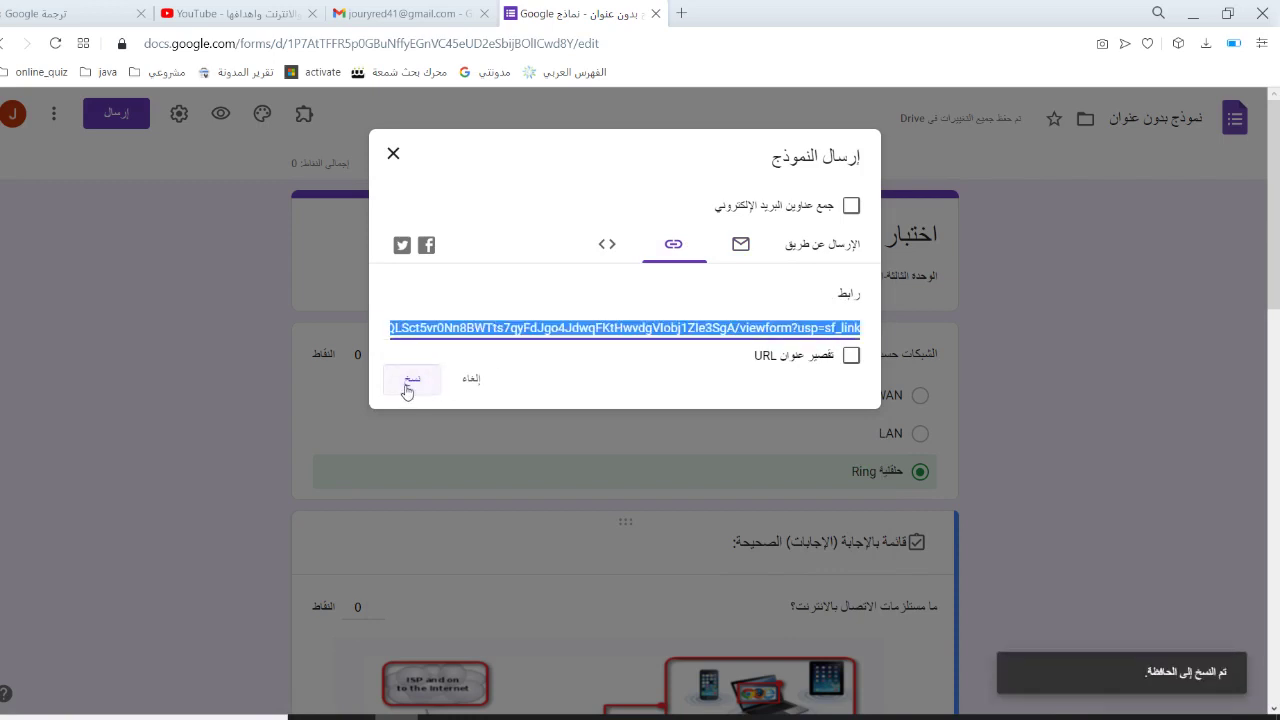
left_click(677, 12)
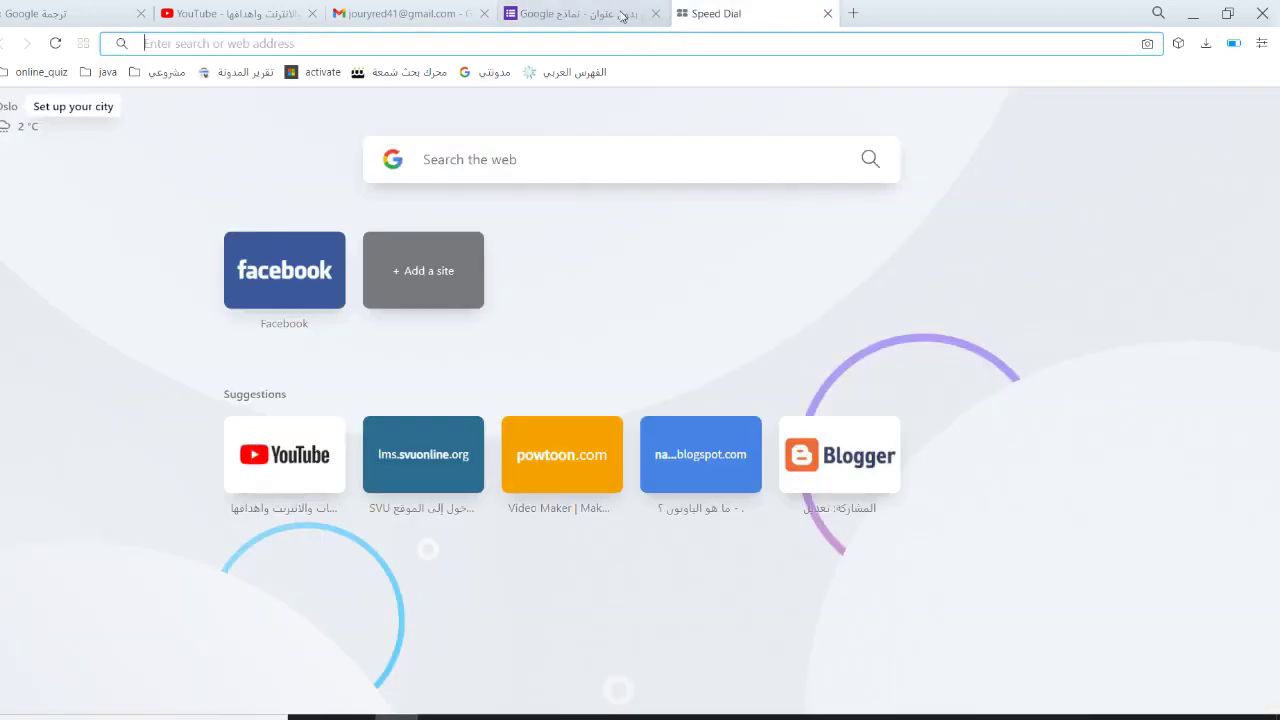
left_click(621, 14)
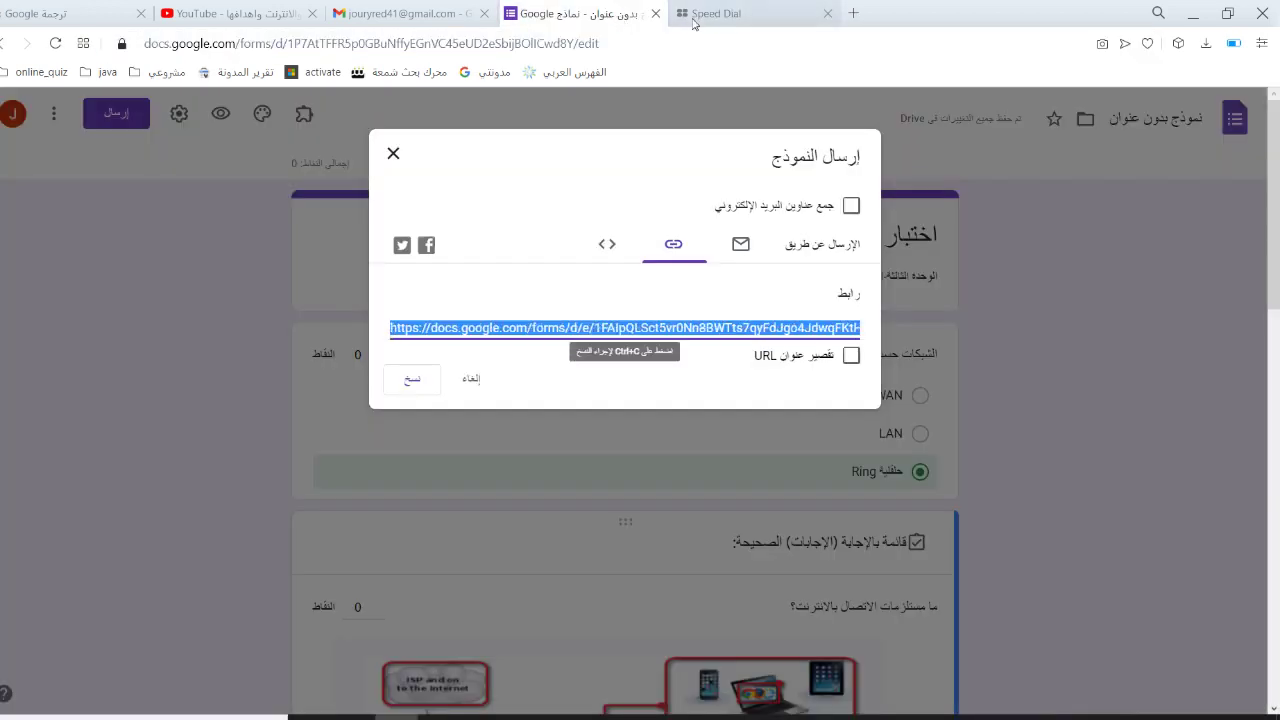
left_click(394, 158)
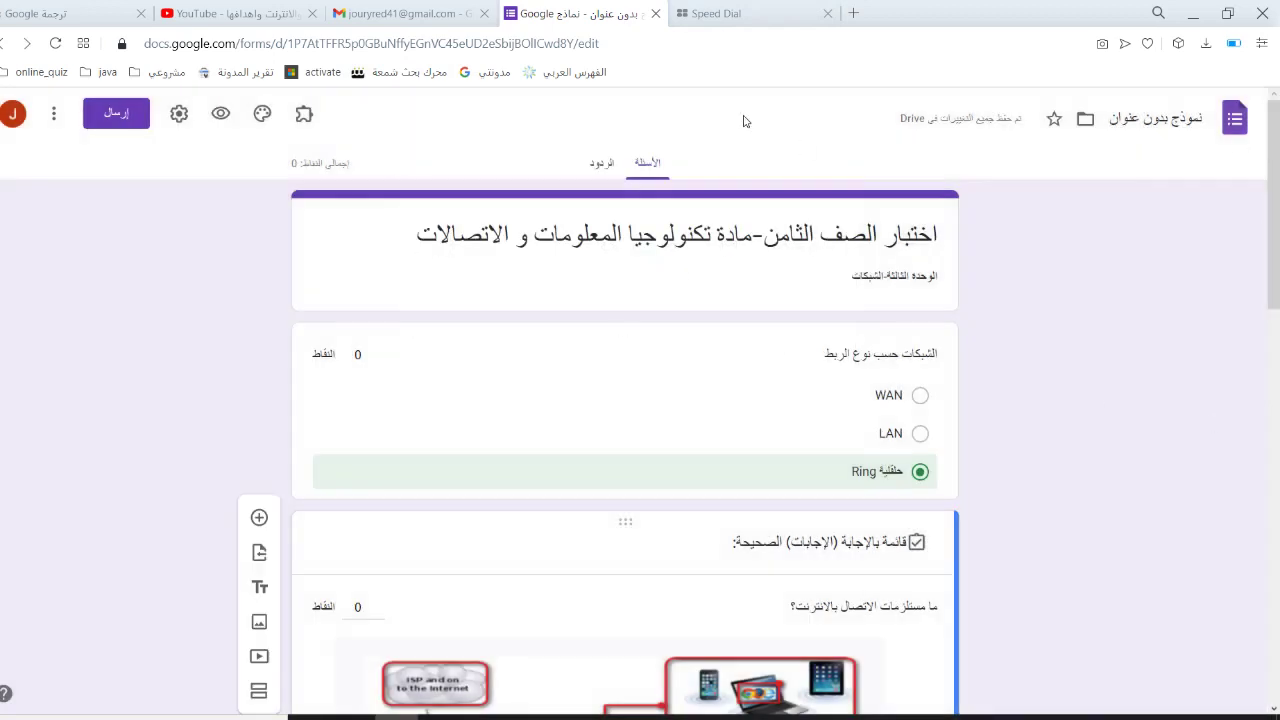
Step: View the form's responses, stop accepting responses, and turn response acceptance back on
left_click(593, 167)
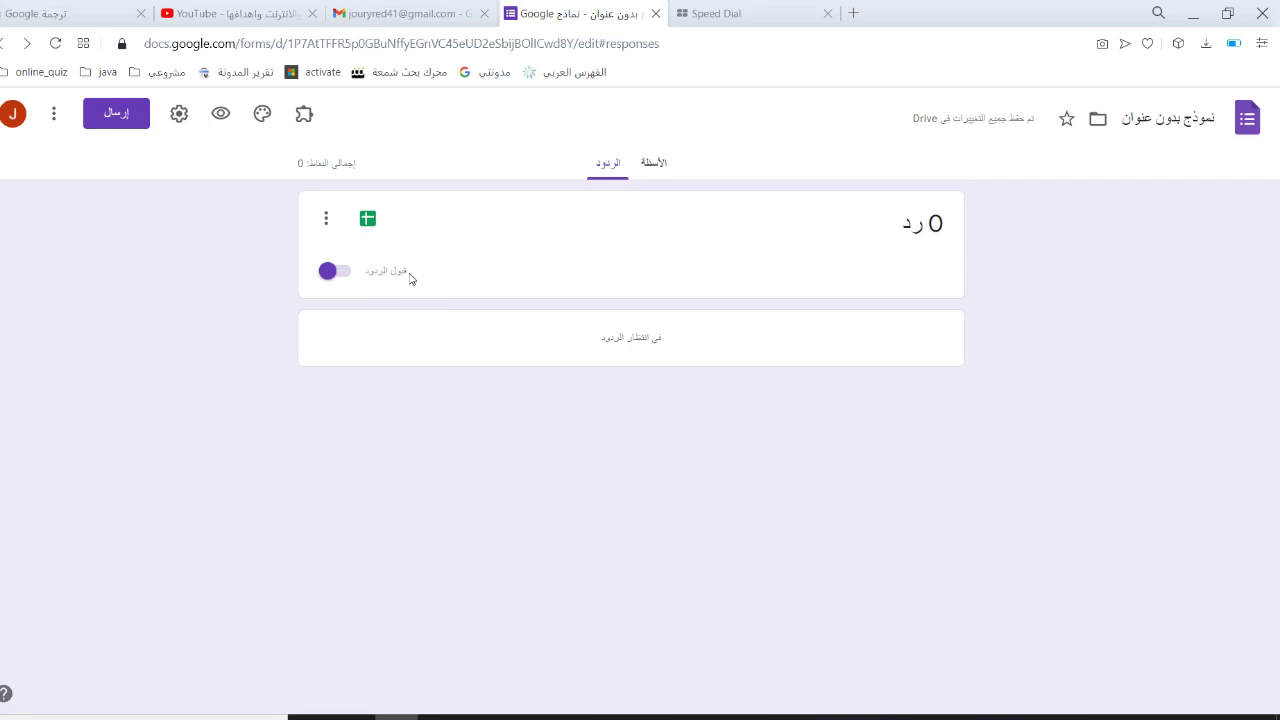
left_click(344, 273)
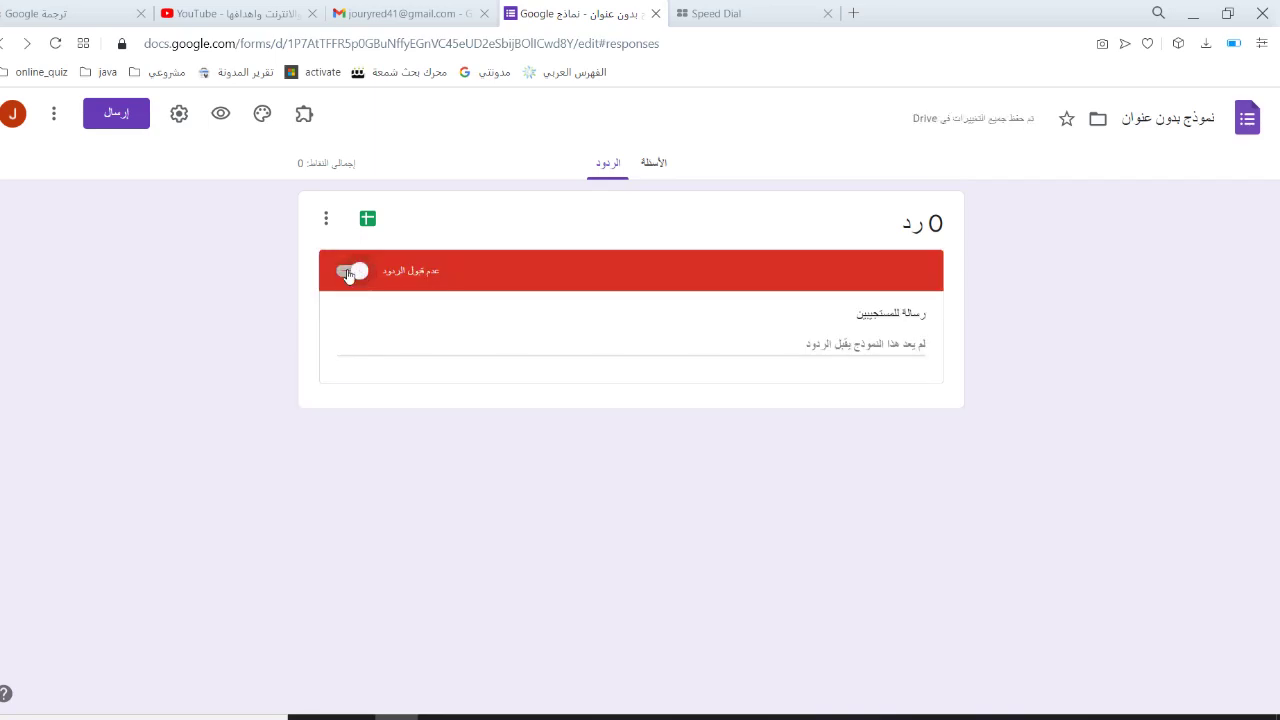
left_click(348, 273)
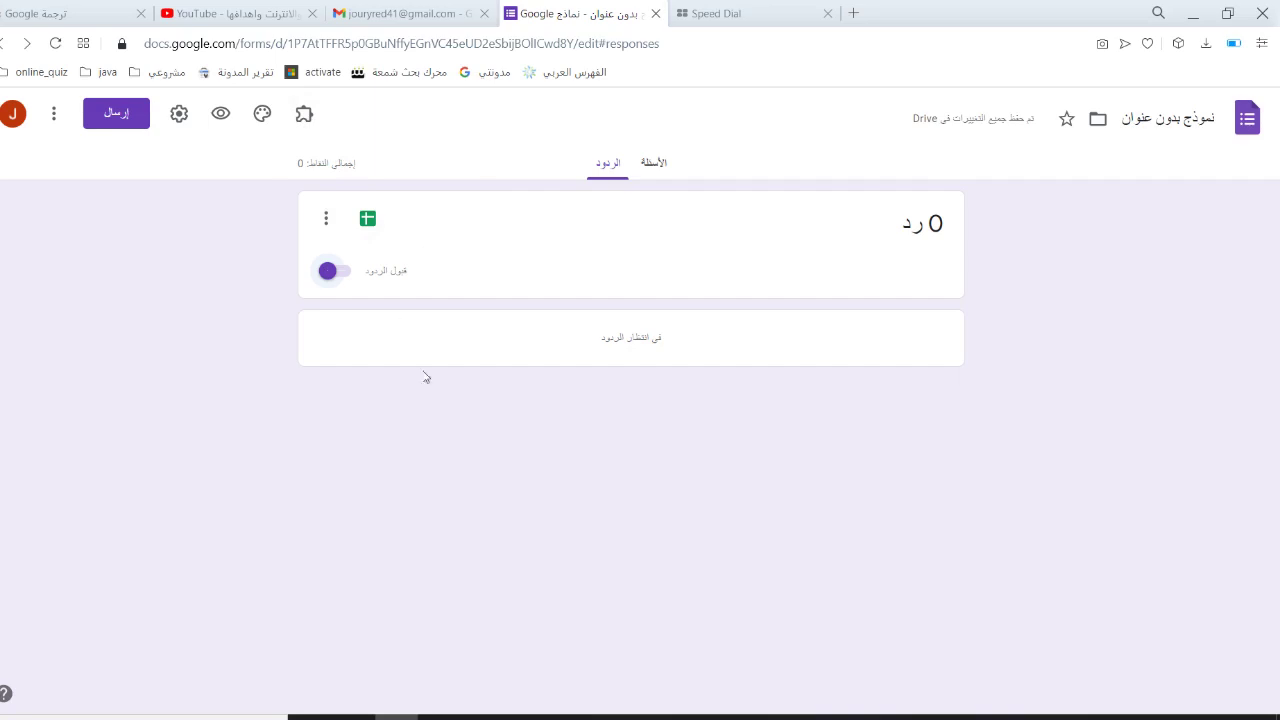
left_click(484, 717)
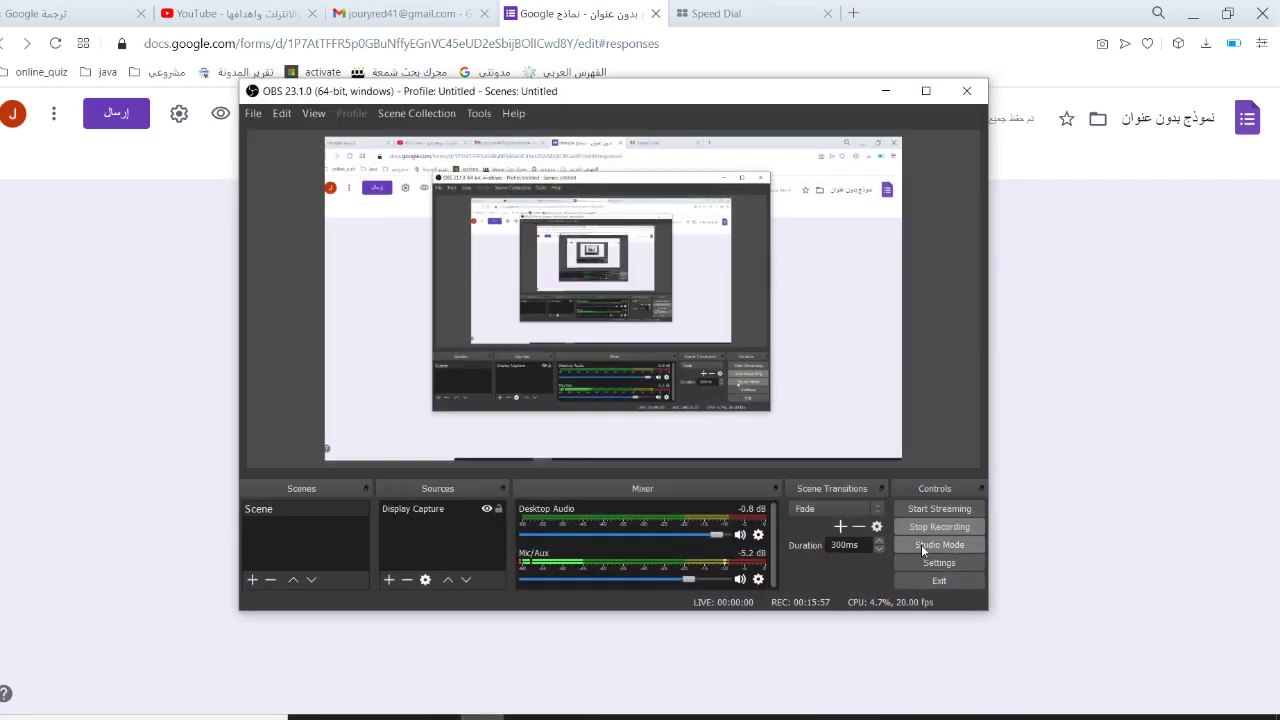